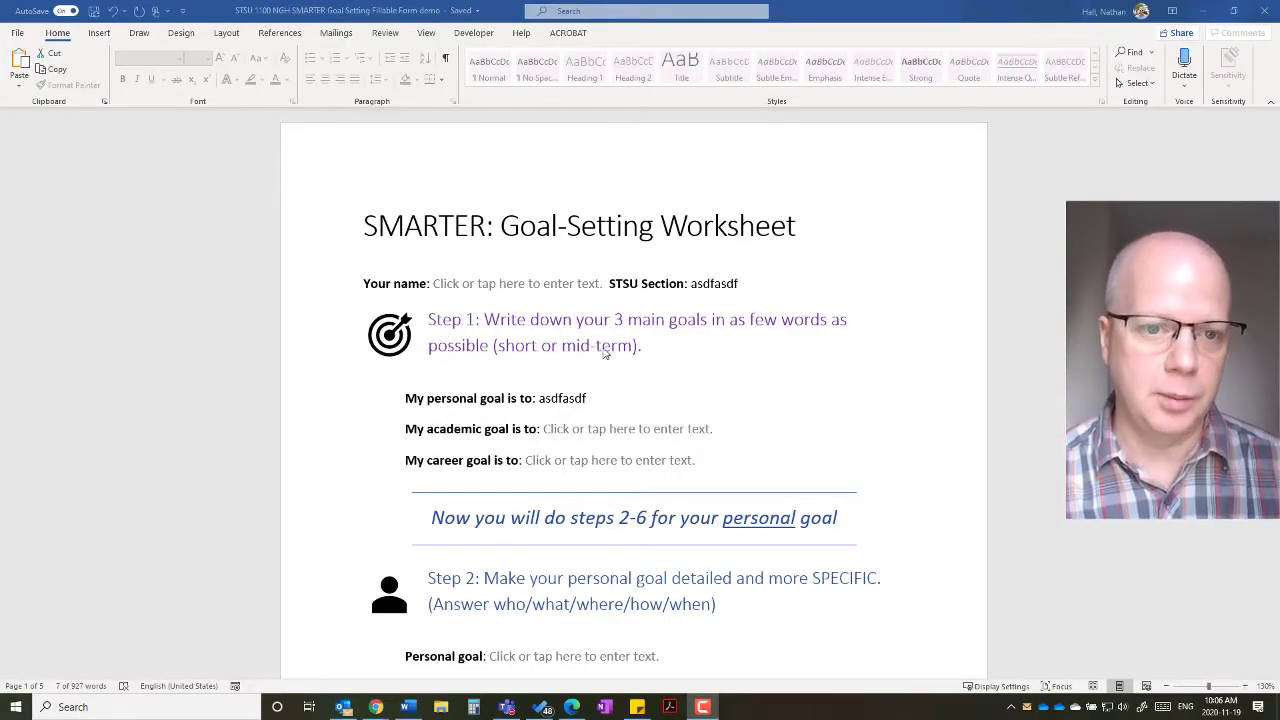
Clear the filler text from the STSU Section and personal goal fields of the worksheet
left_click(483, 287)
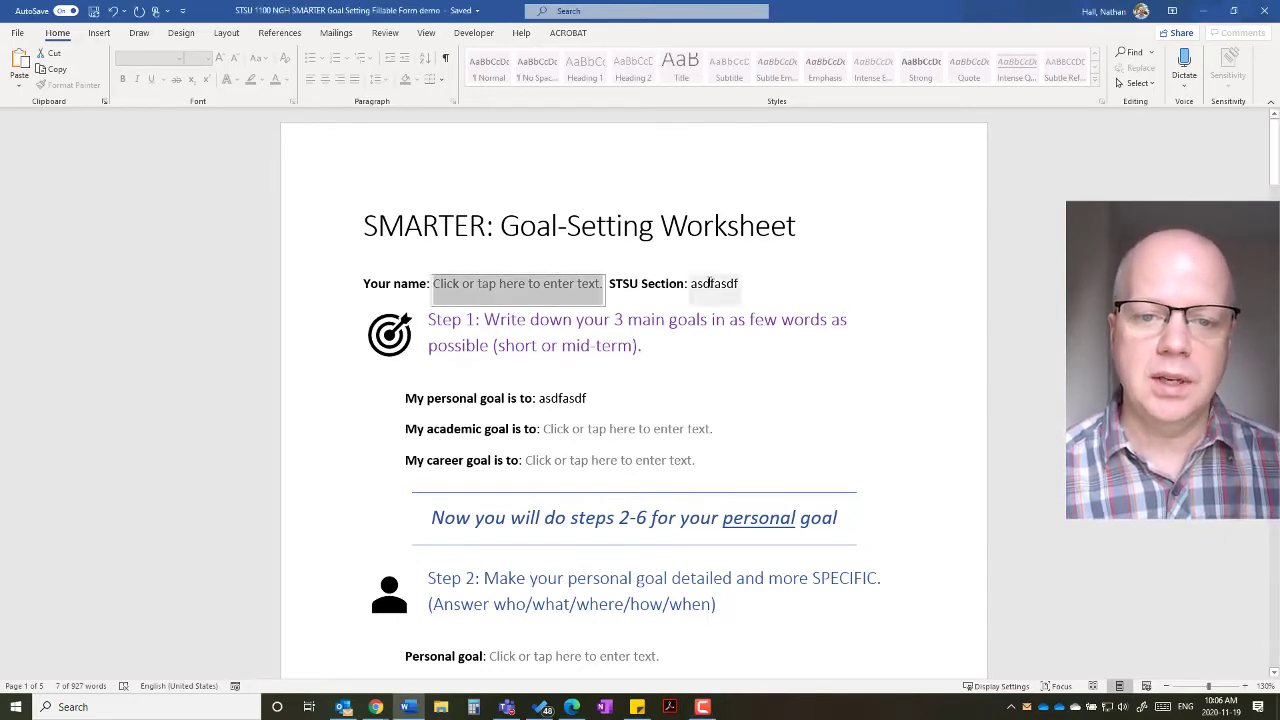
double_click(708, 284)
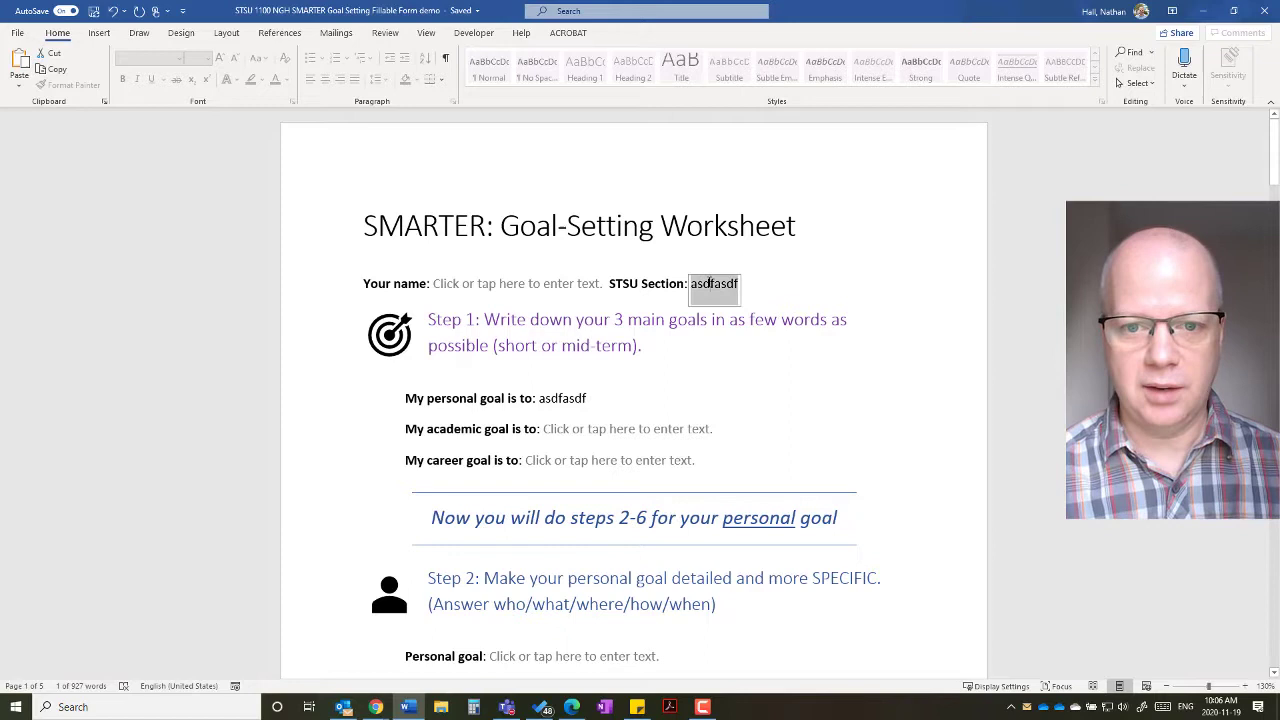
key("BackSpace")
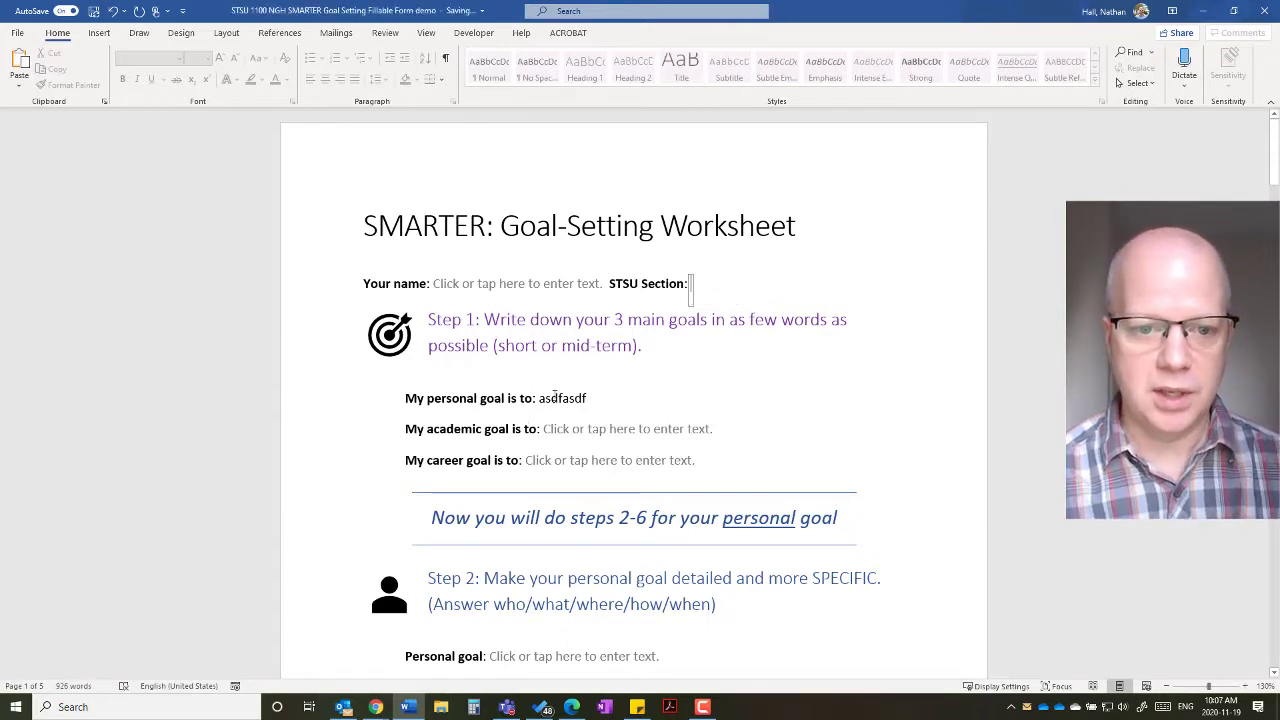
left_click(555, 397)
double_click(560, 398)
key("BackSpace")
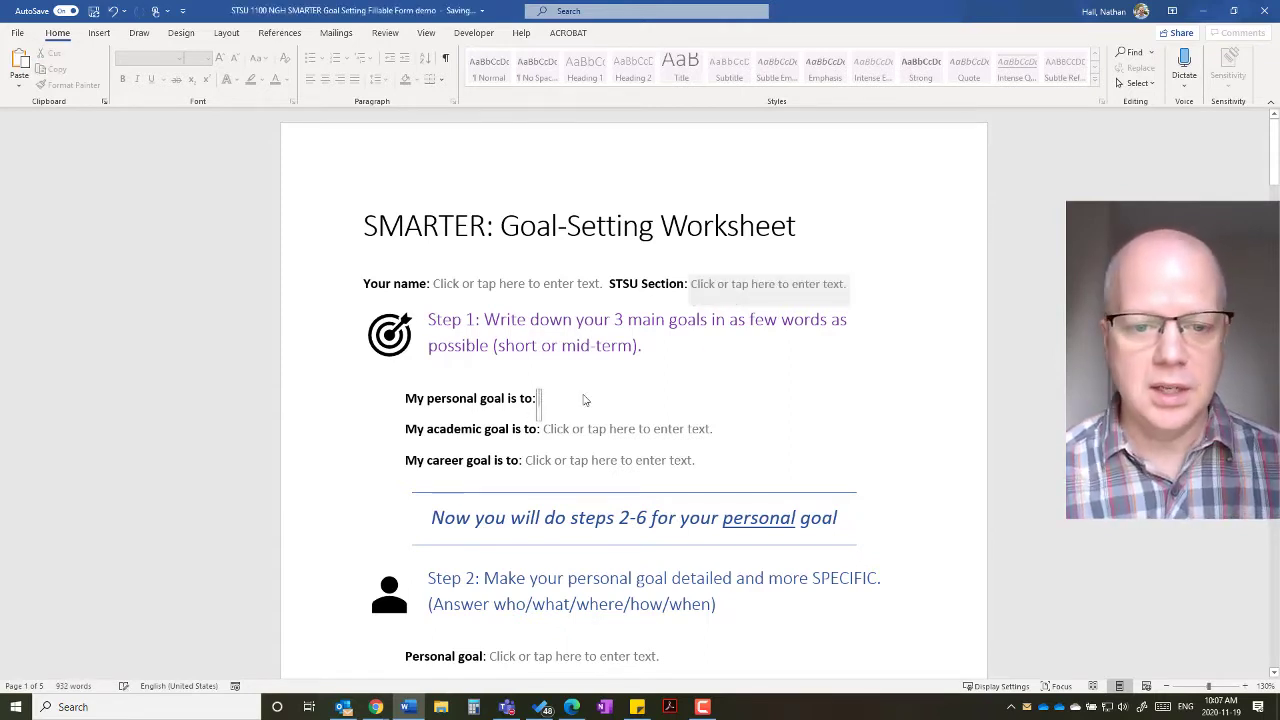
Examine the worksheet's fillable text fields from the name line through the personal goal steps
left_click(493, 289)
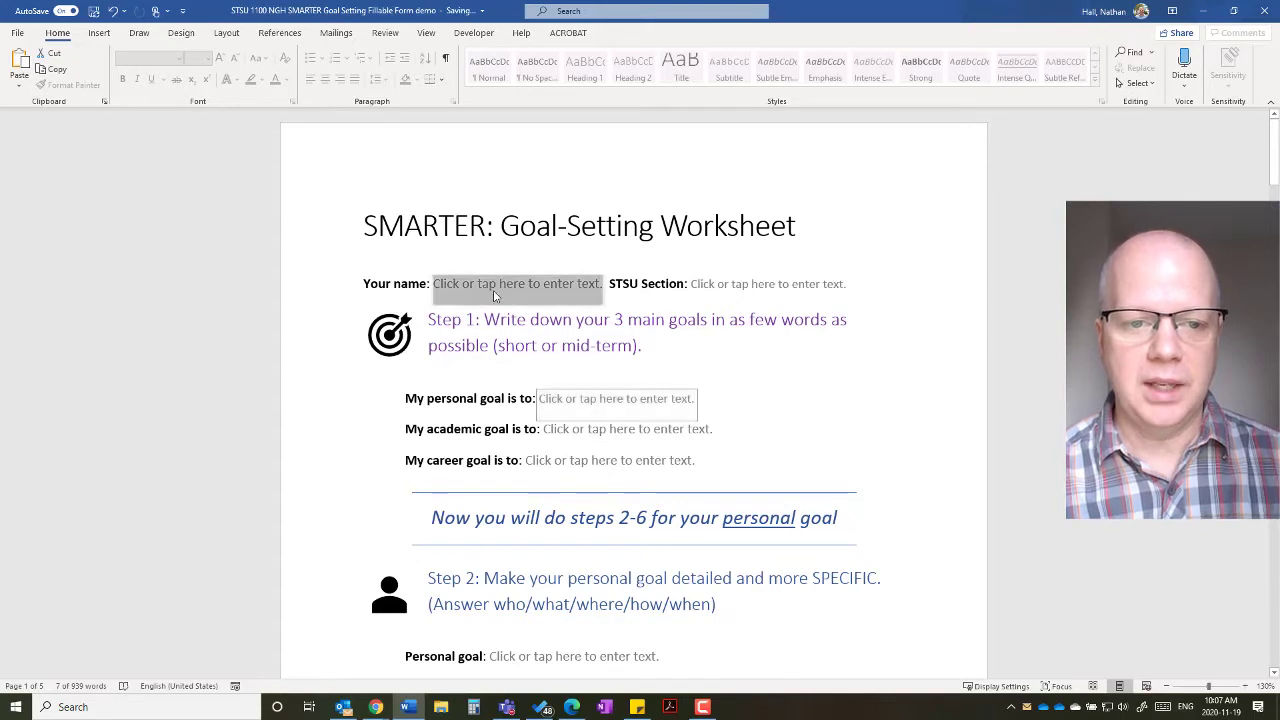
left_click(740, 284)
left_click(606, 404)
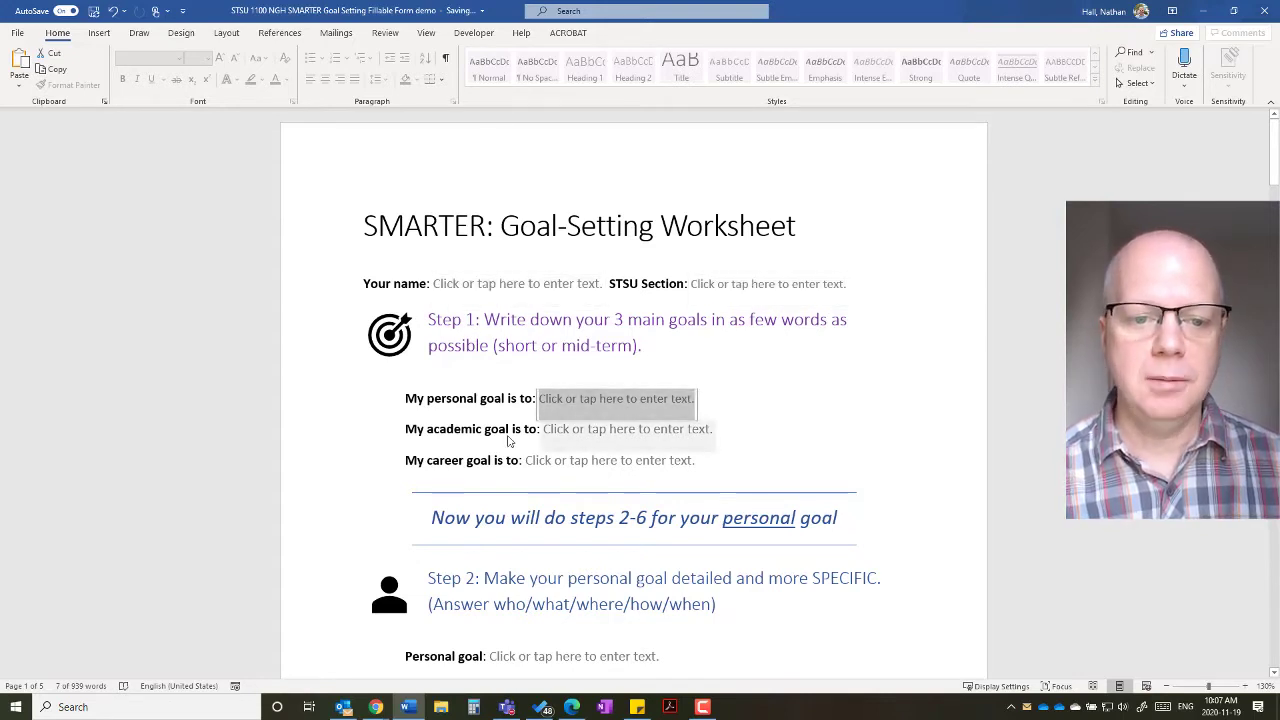
left_click(464, 284)
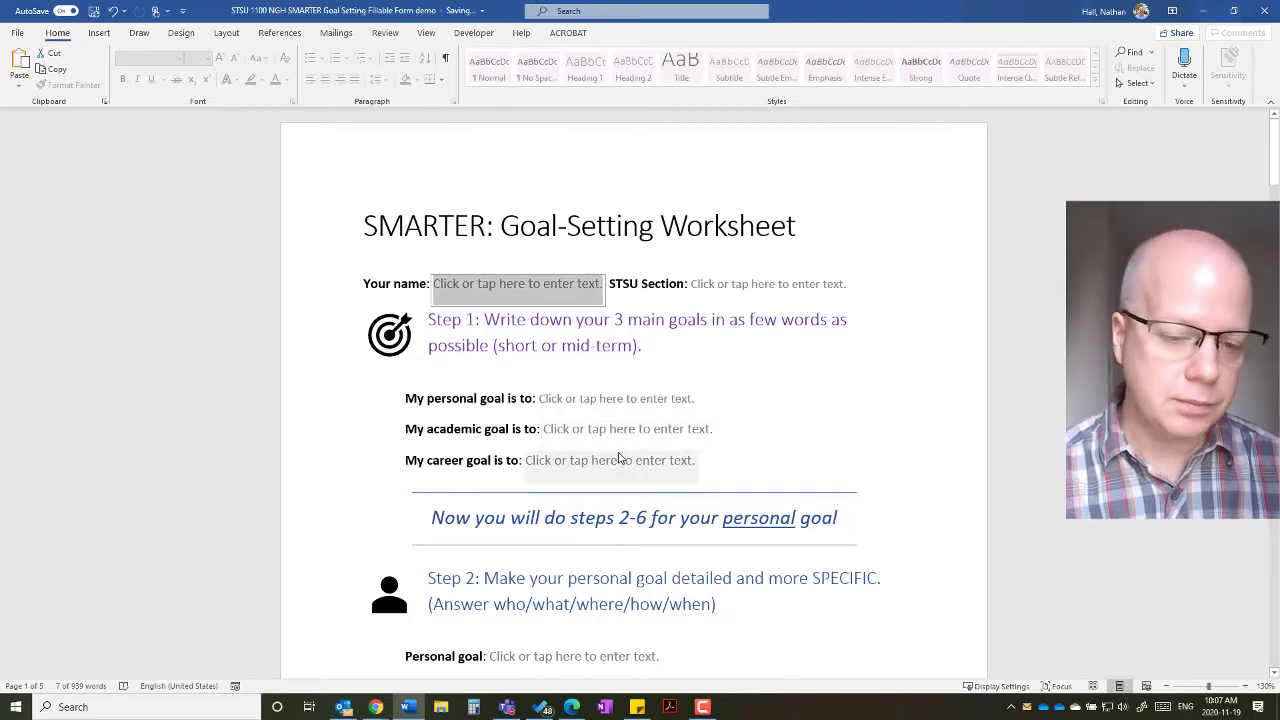
scroll(619, 458, "down", 3)
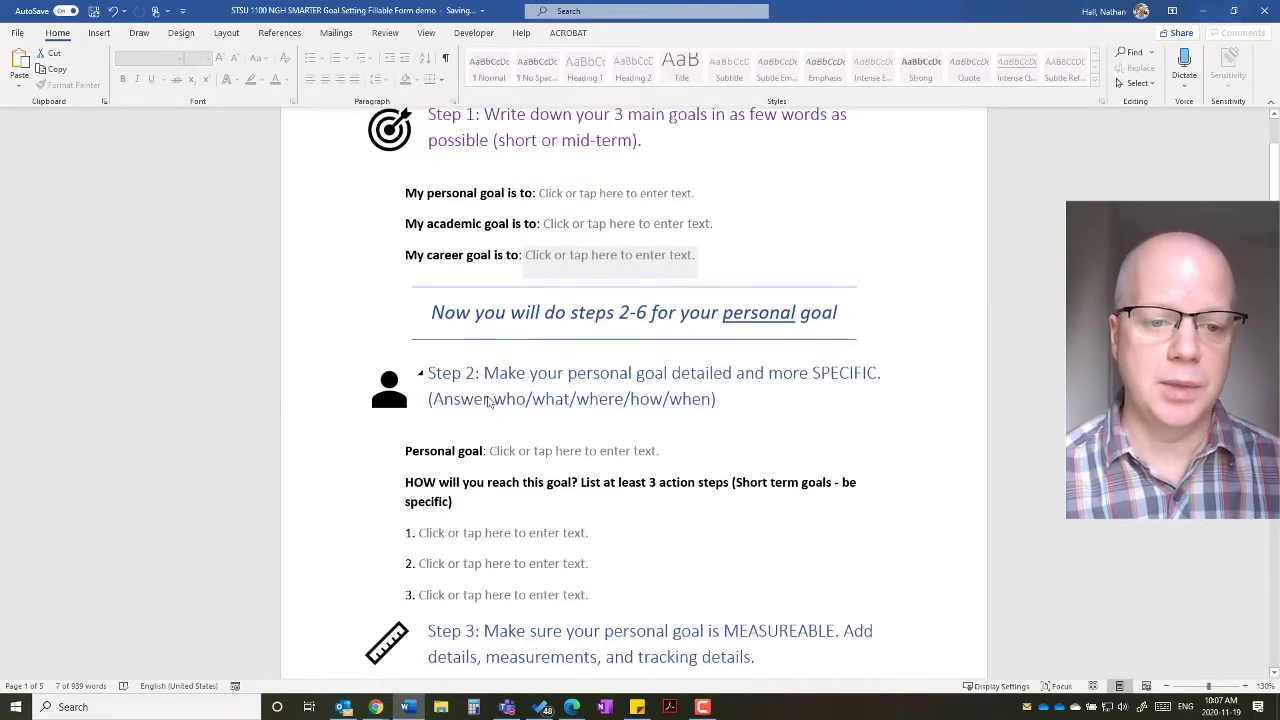
scroll(490, 401, "down", 4)
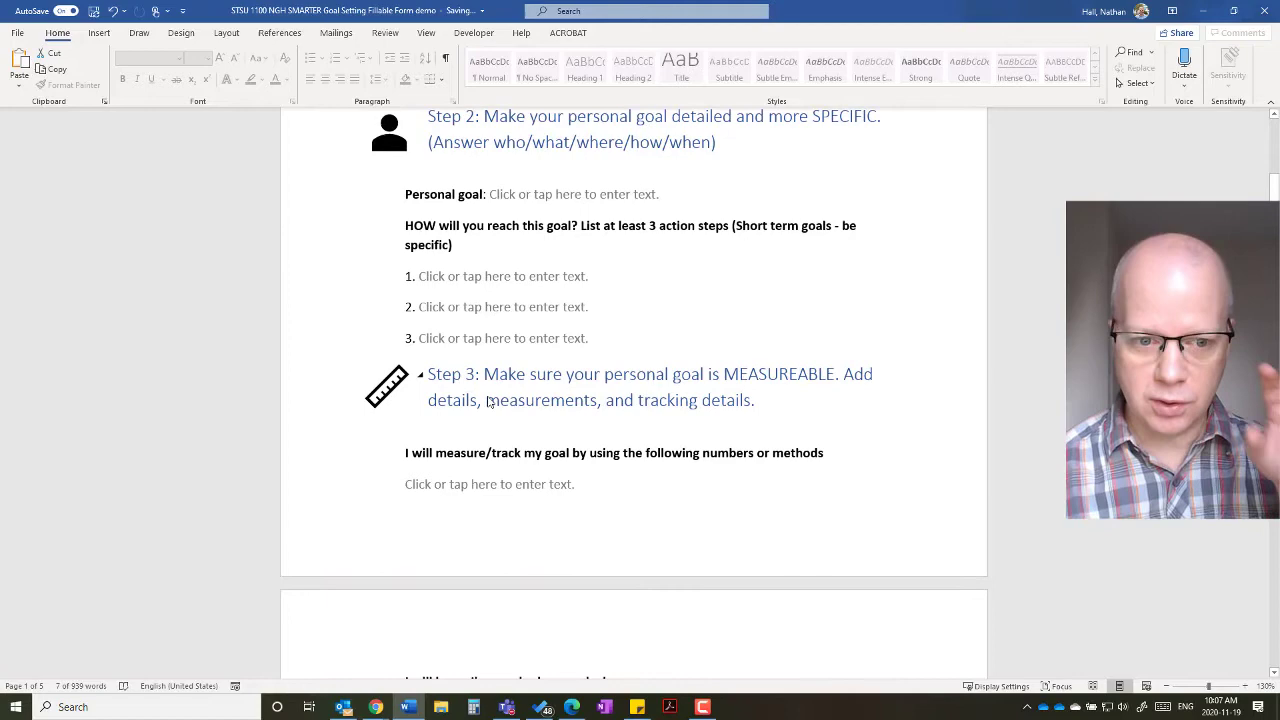
scroll(530, 424, "down", 5)
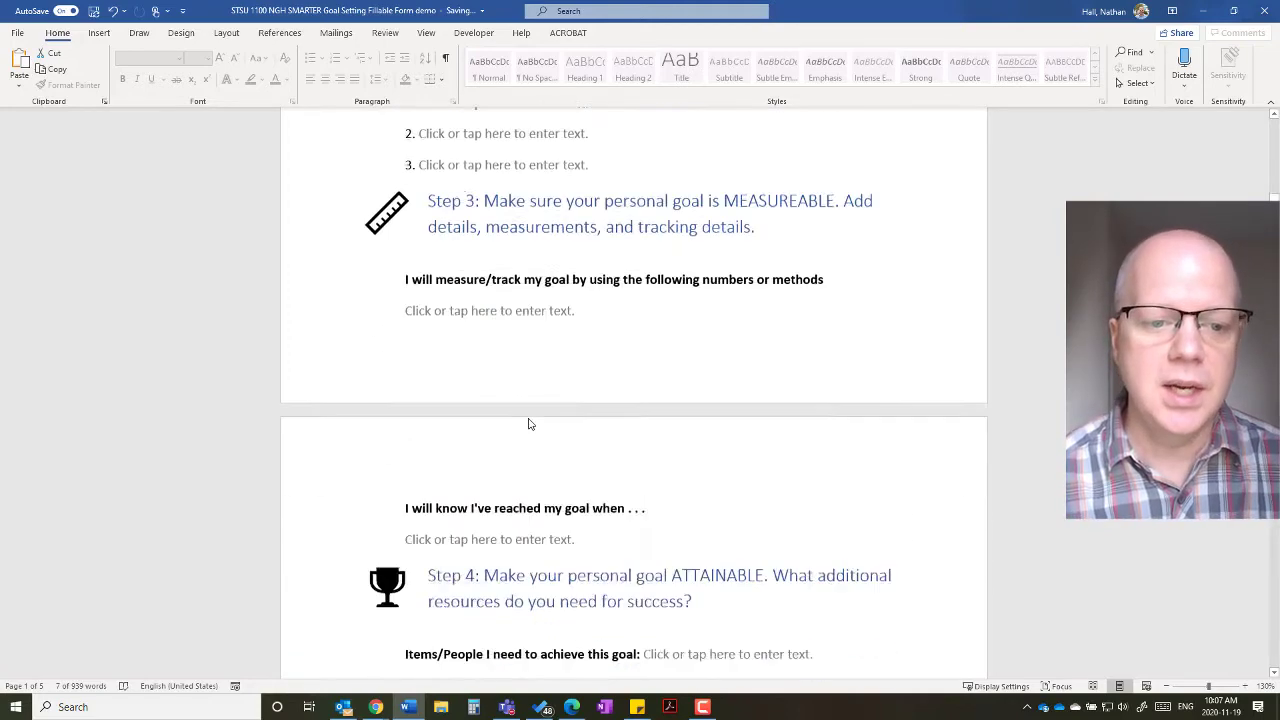
scroll(530, 424, "down", 3)
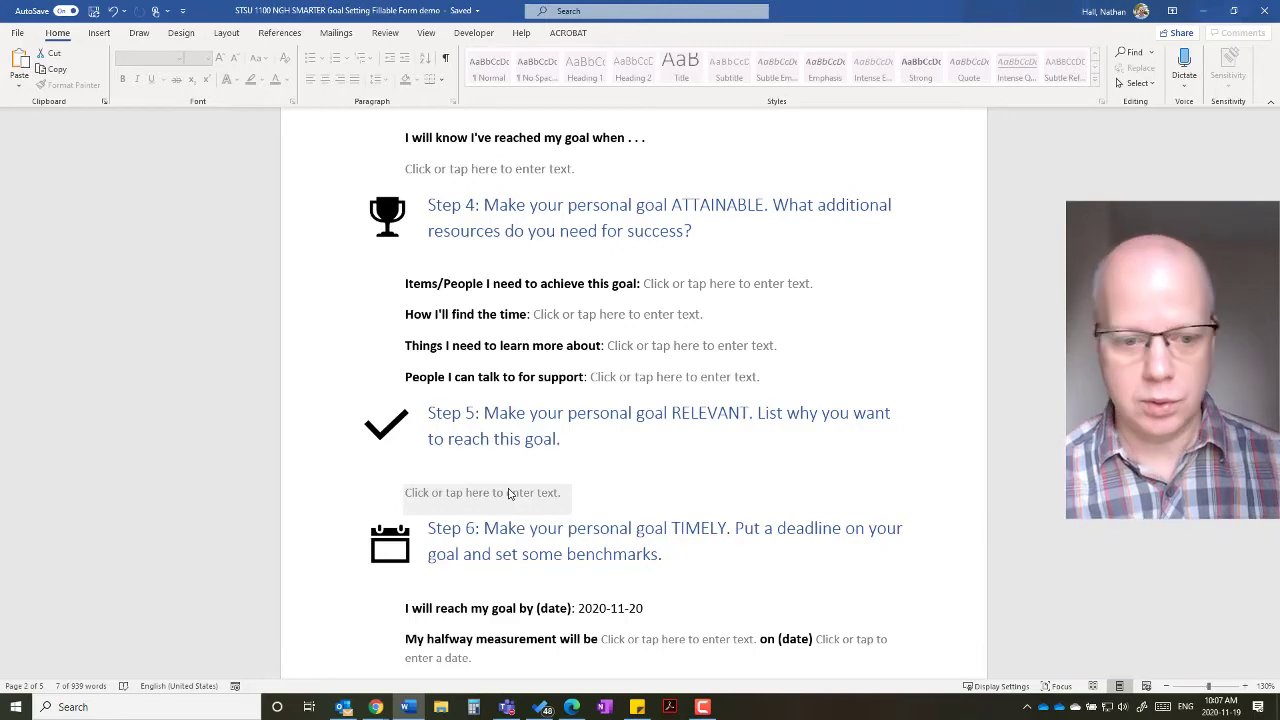
Set the personal goal's deadline date to 2020-11-10 and toggle the Yes checkbox of the inspiration question off and on again
scroll(508, 493, "down", 4)
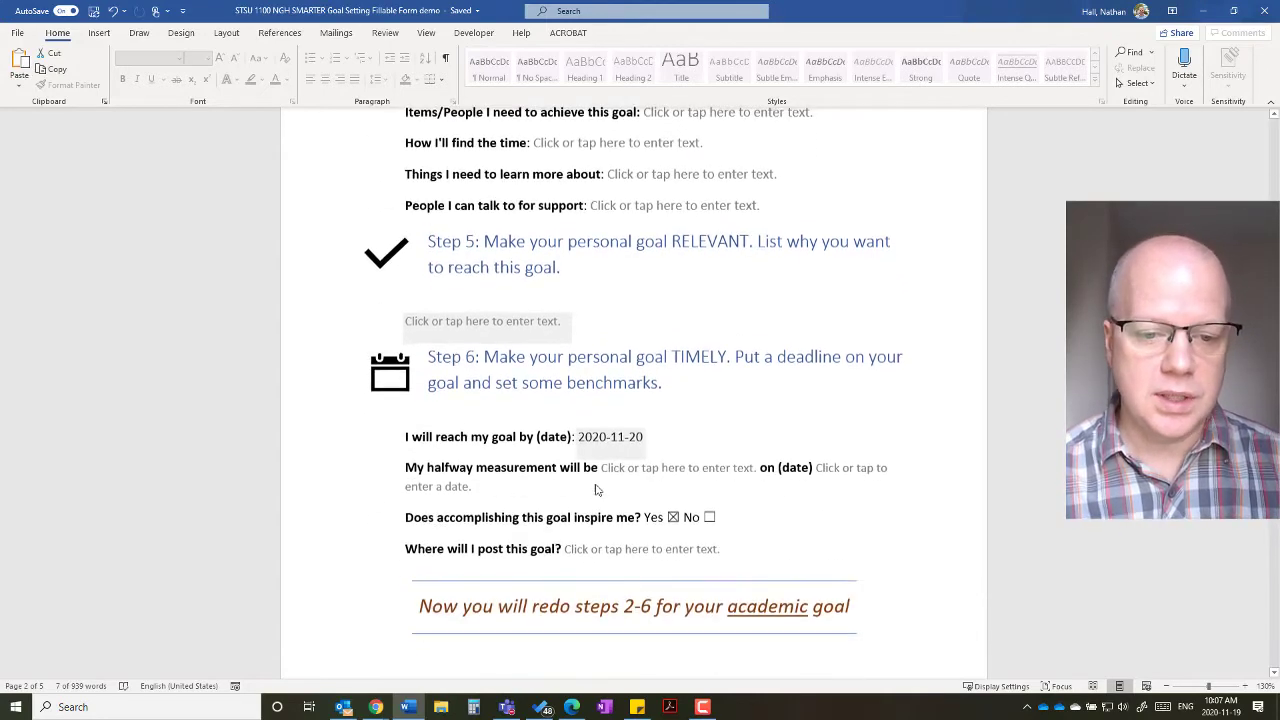
left_click(652, 440)
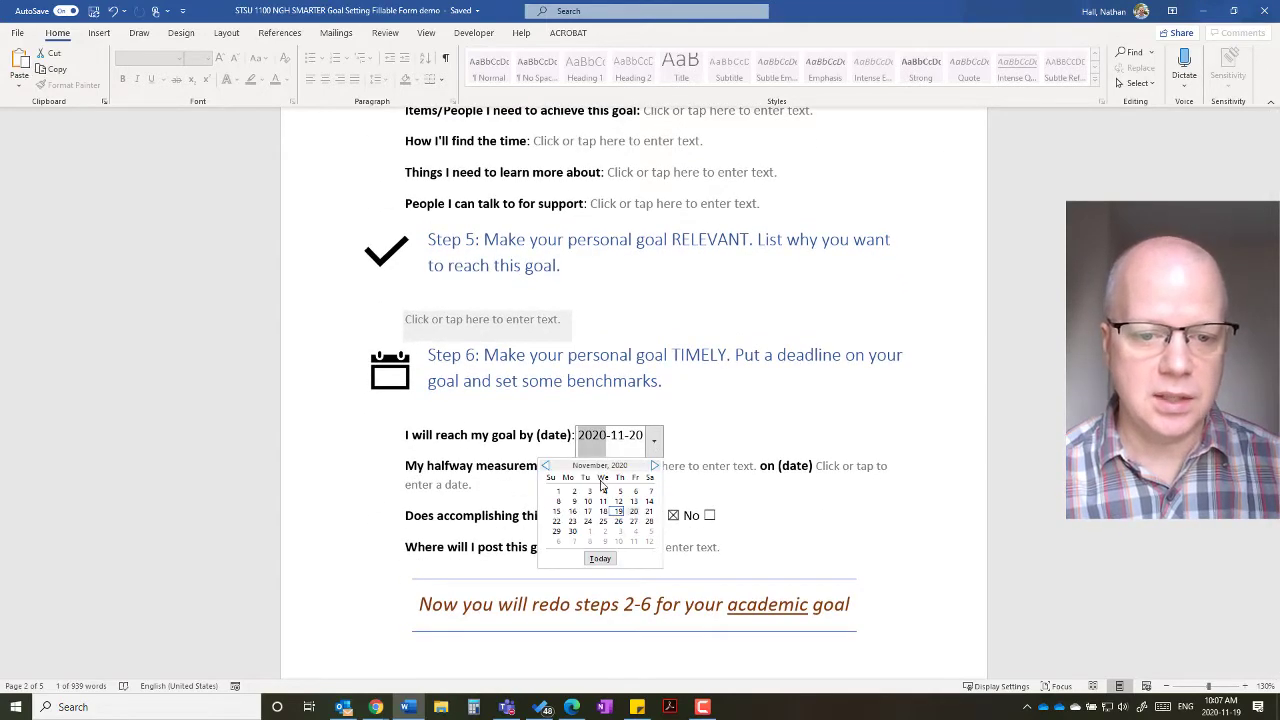
left_click(588, 505)
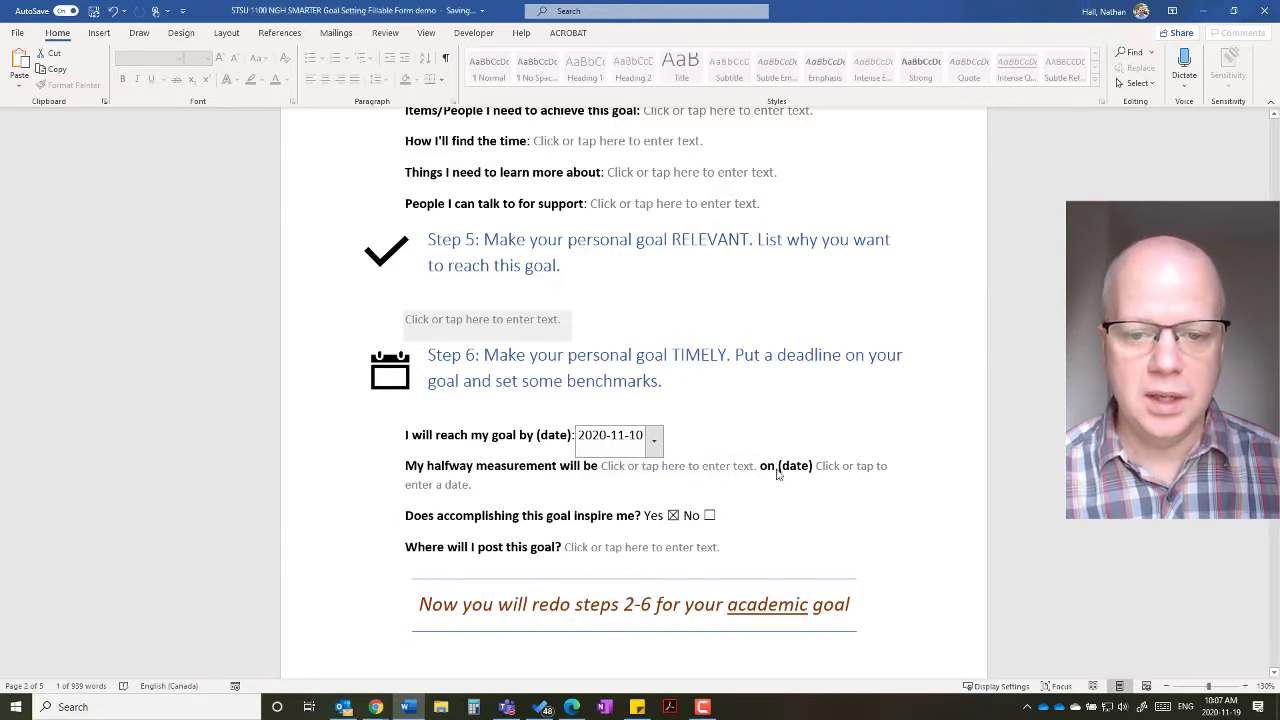
left_click(674, 516)
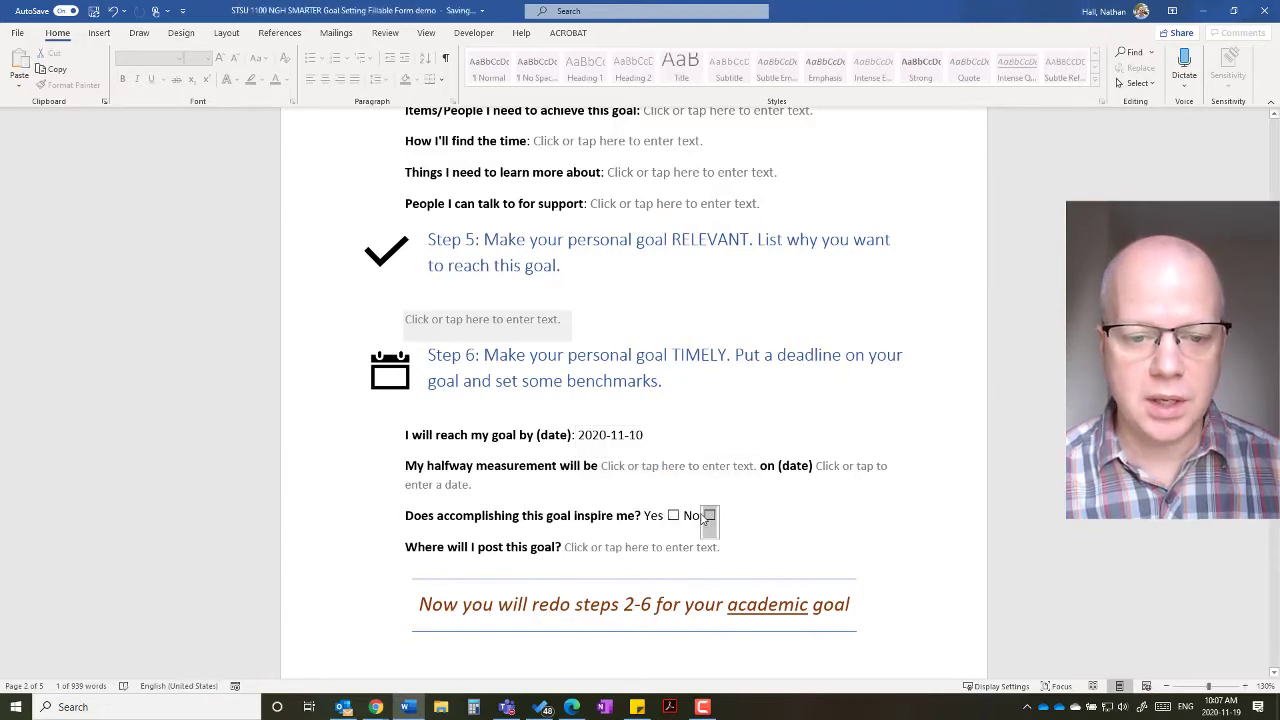
left_click(673, 516)
scroll(766, 524, "down", 4)
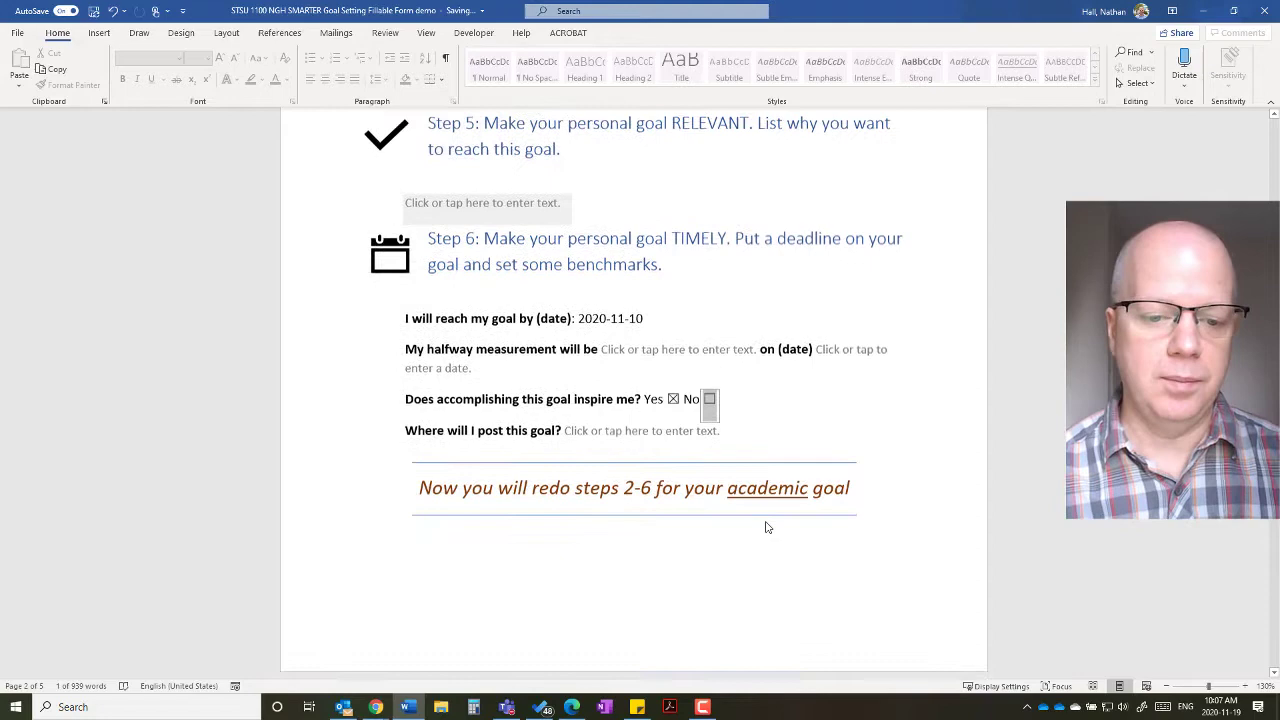
scroll(766, 524, "up", 8)
scroll(766, 530, "up", 15)
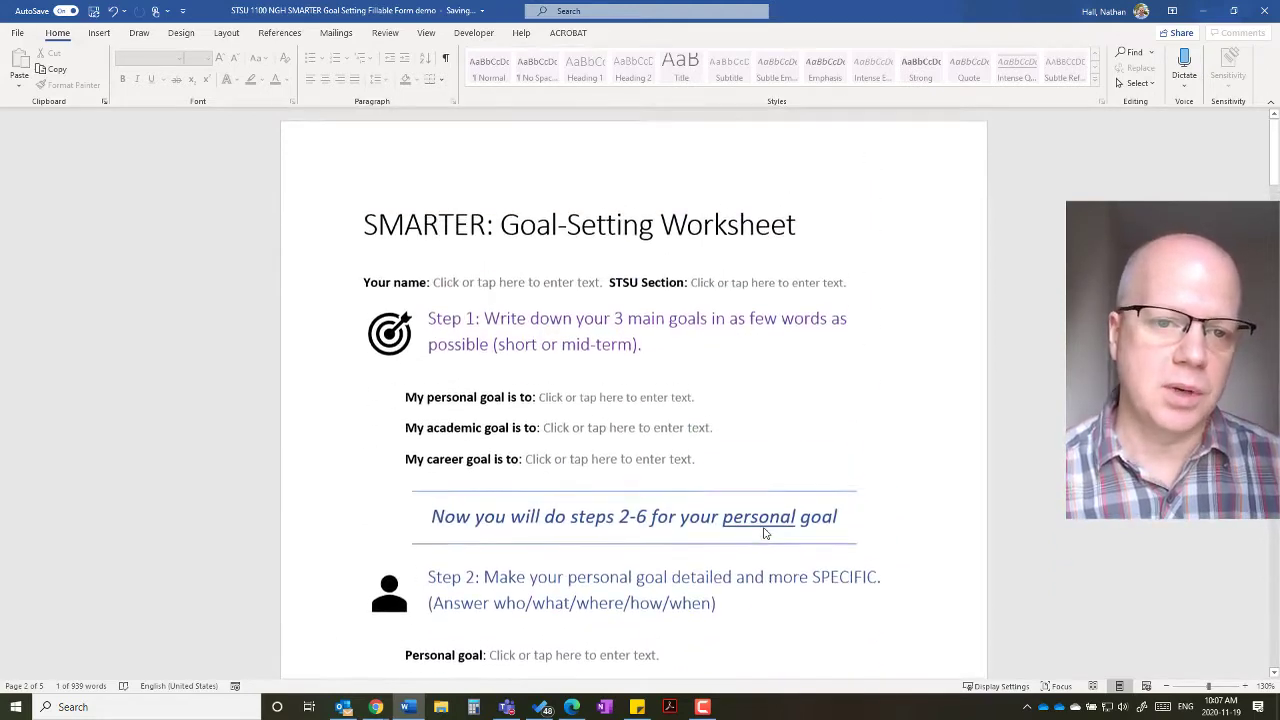
key("Down")
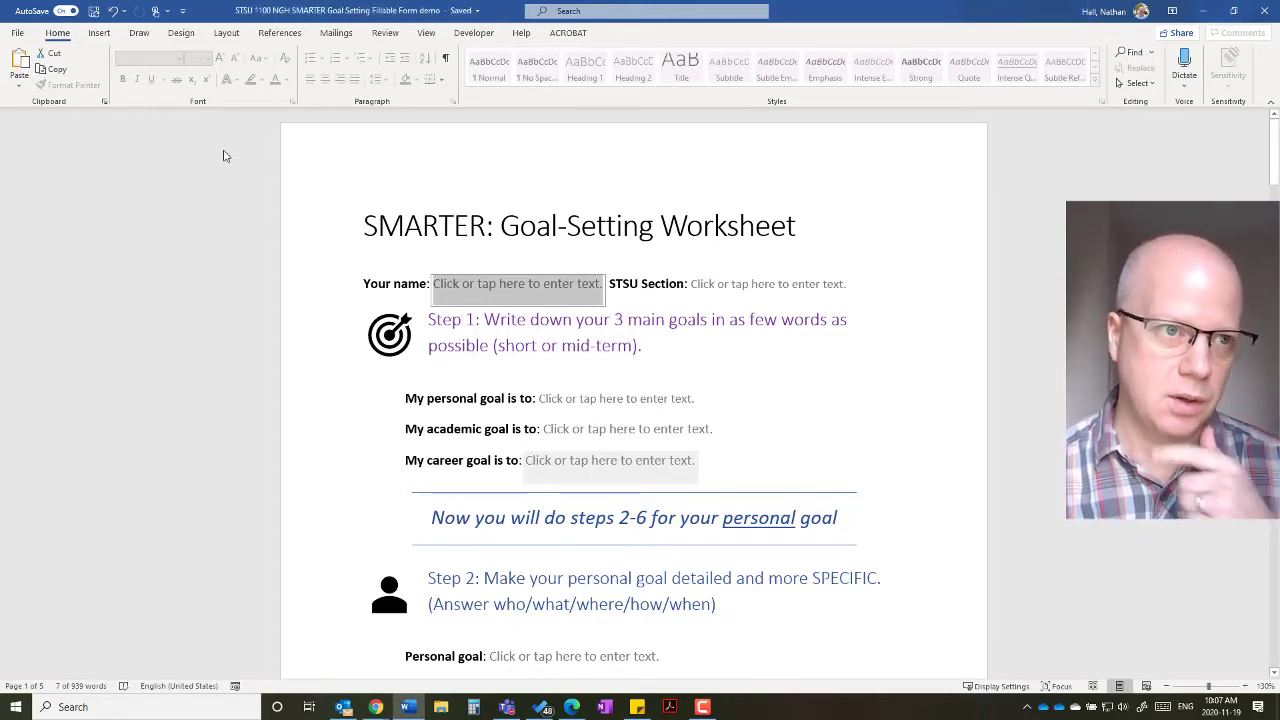
Create a new blank document and close its Restrict Editing pane
left_click(17, 33)
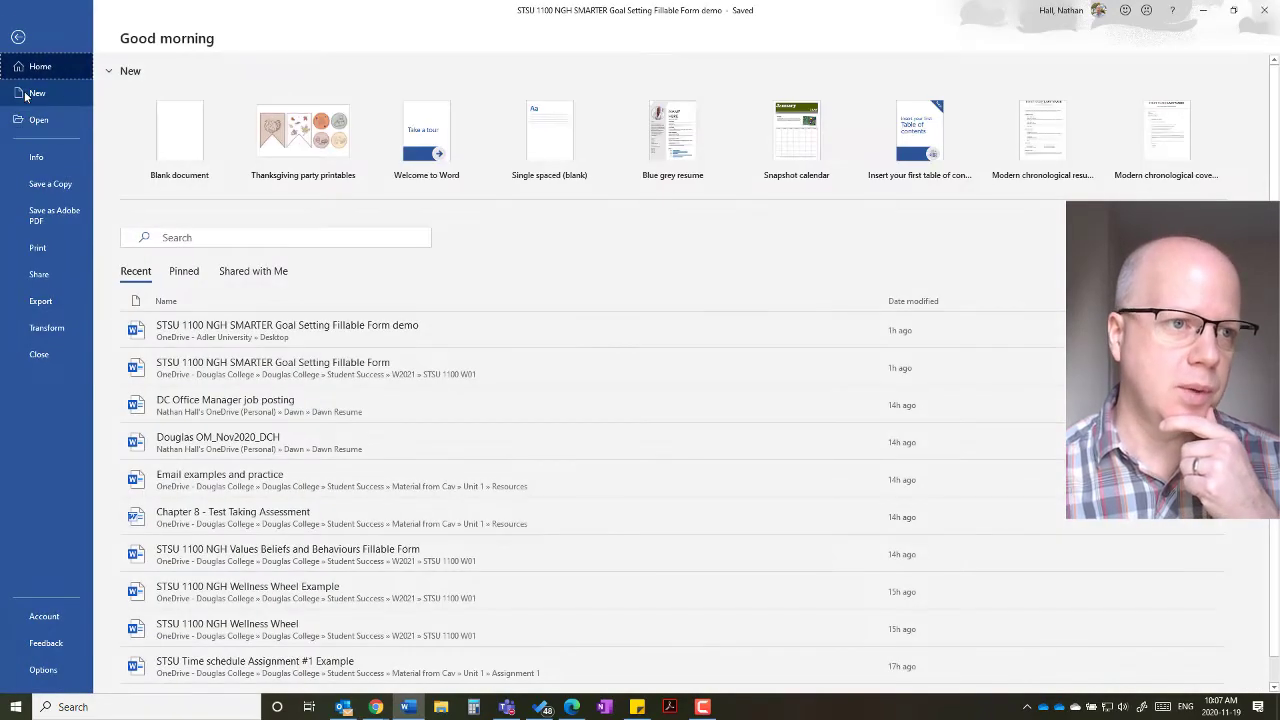
left_click(37, 92)
key("Return")
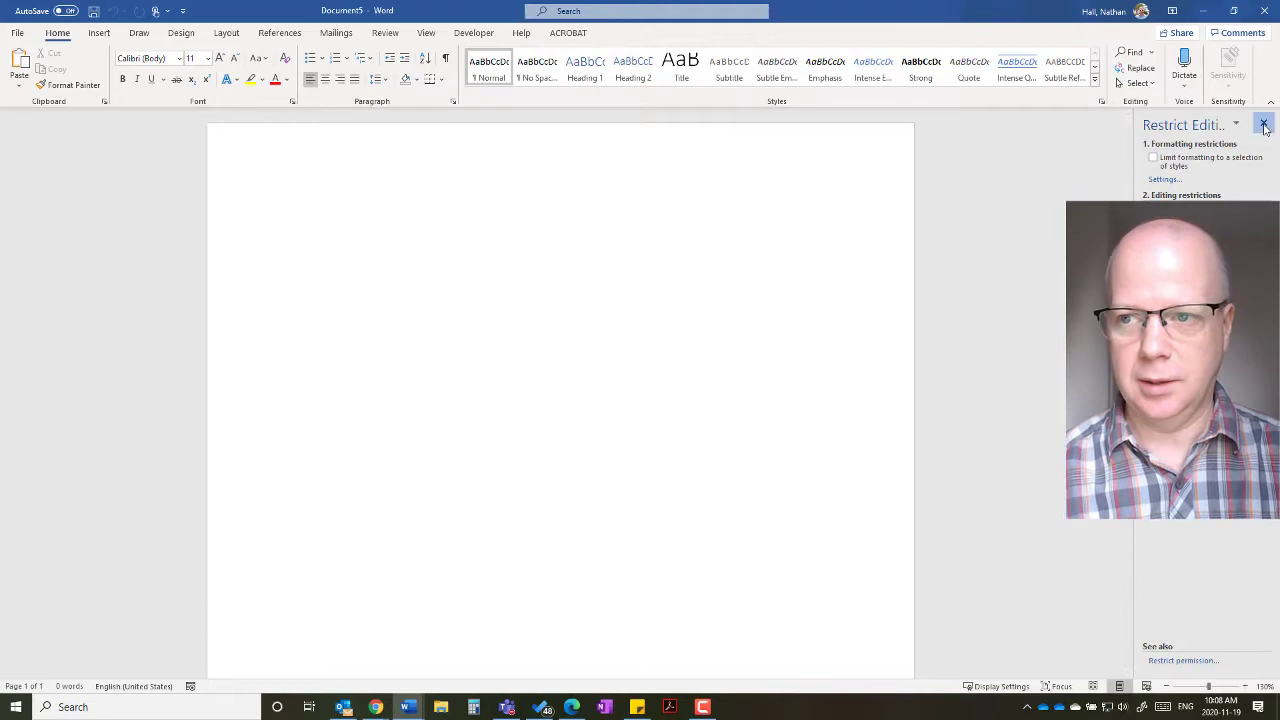
left_click(1263, 123)
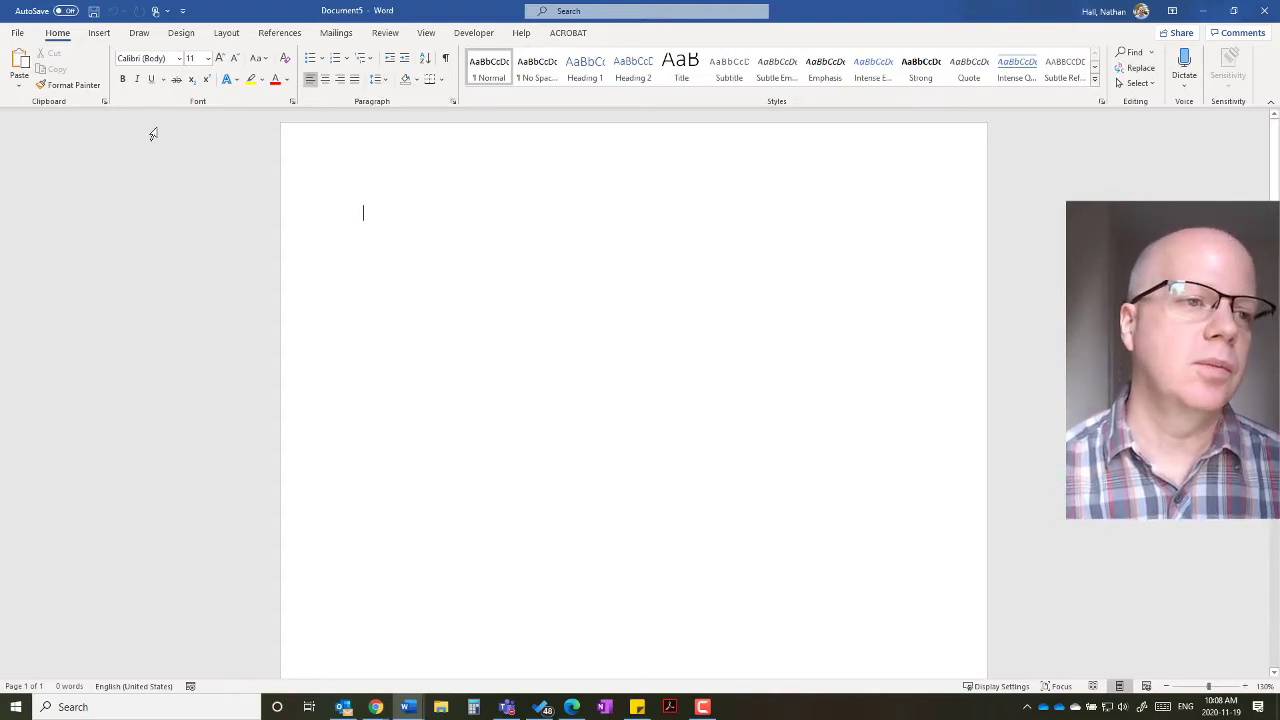
Make sure the Developer tab is enabled among the main tabs in the ribbon customization options and apply the settings
left_click(18, 33)
left_click(43, 670)
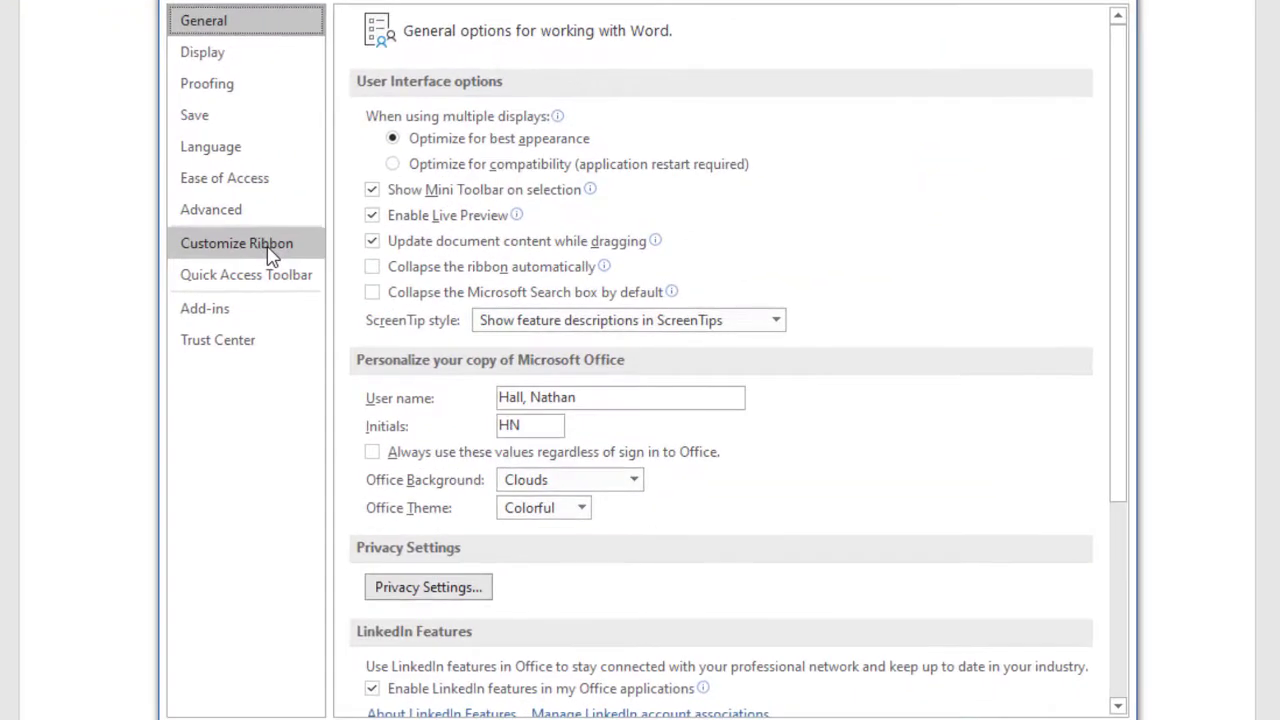
left_click(328, 266)
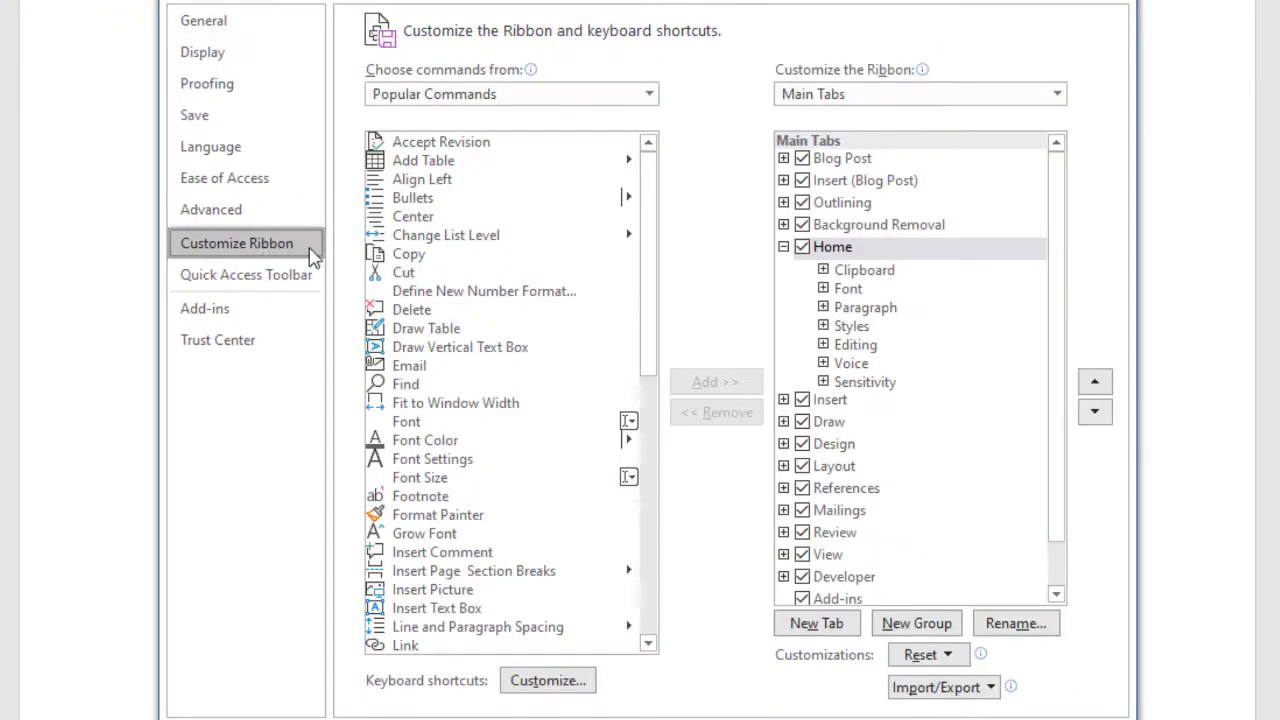
scroll(800, 545, "down", 1)
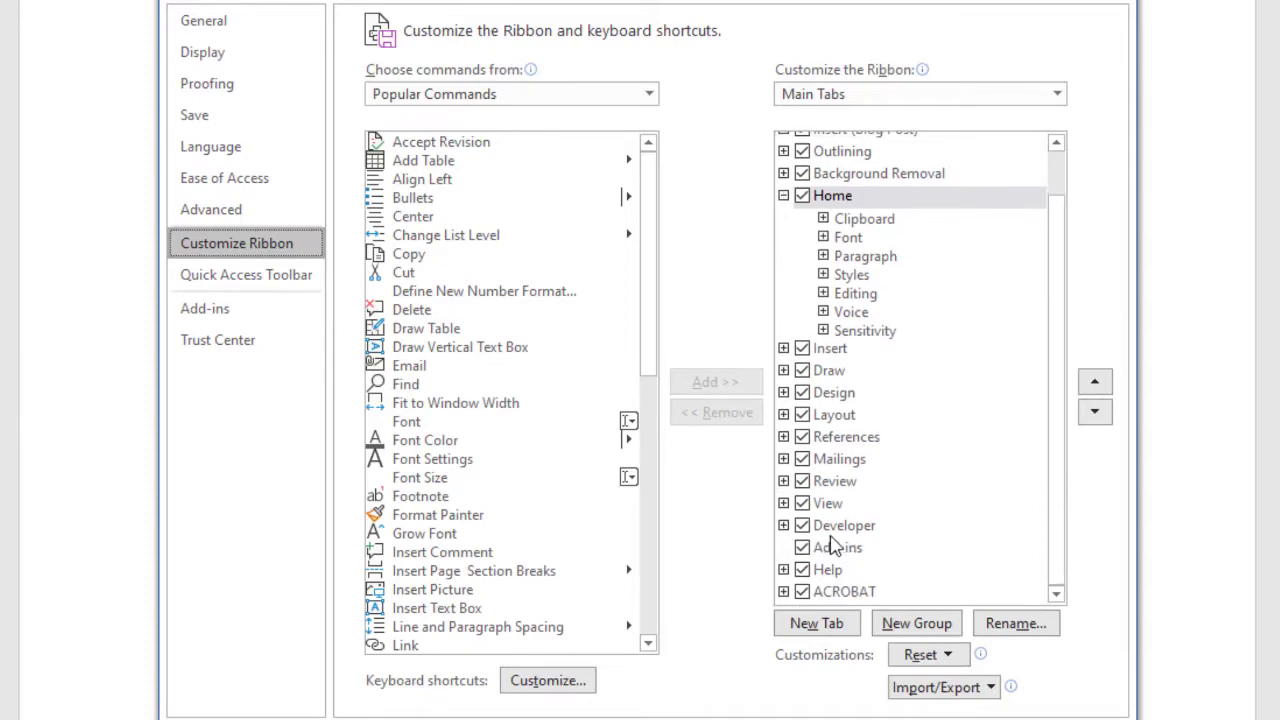
left_click(803, 526)
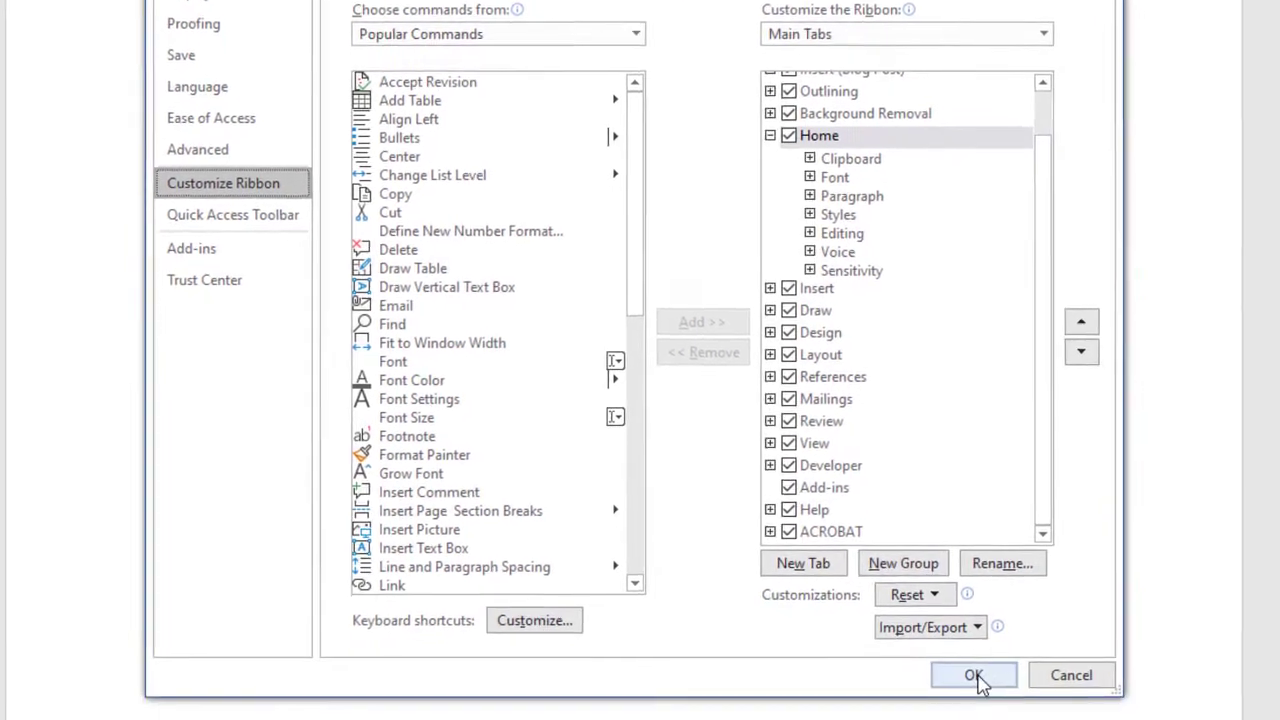
left_click(973, 676)
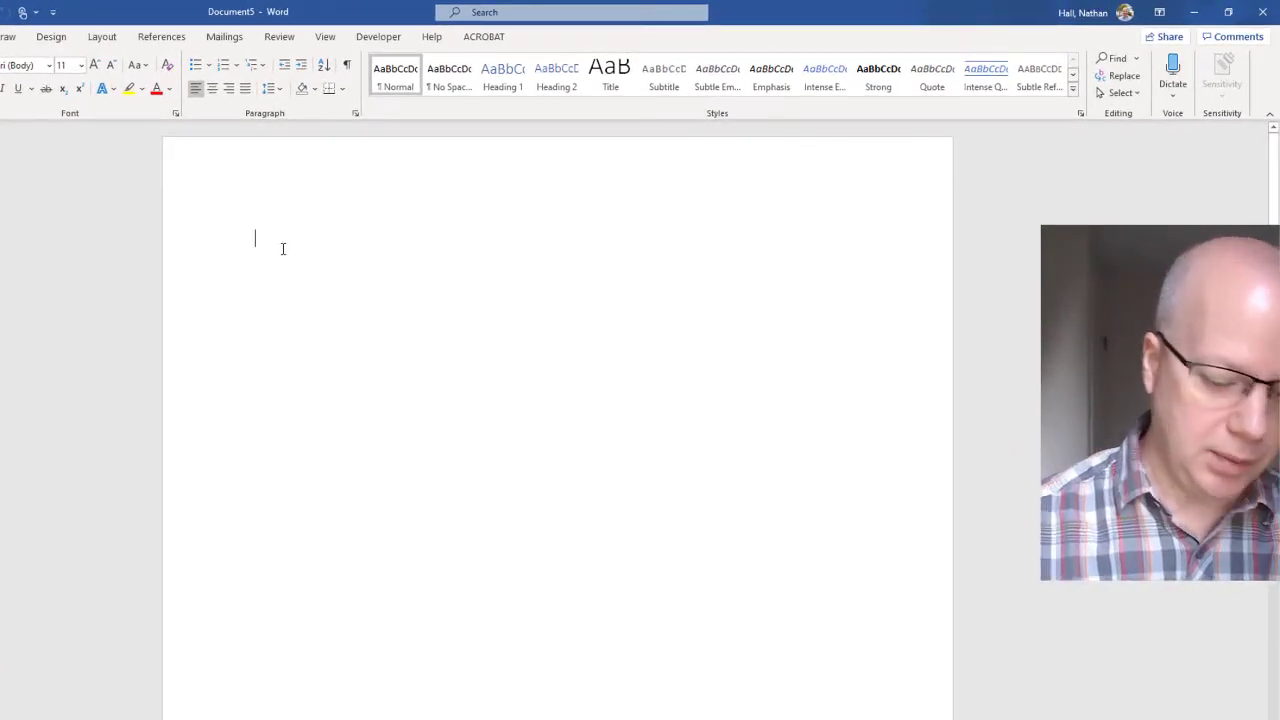
Enter the label "Name:" in the blank document and insert a rich text content control after it
type("Name:")
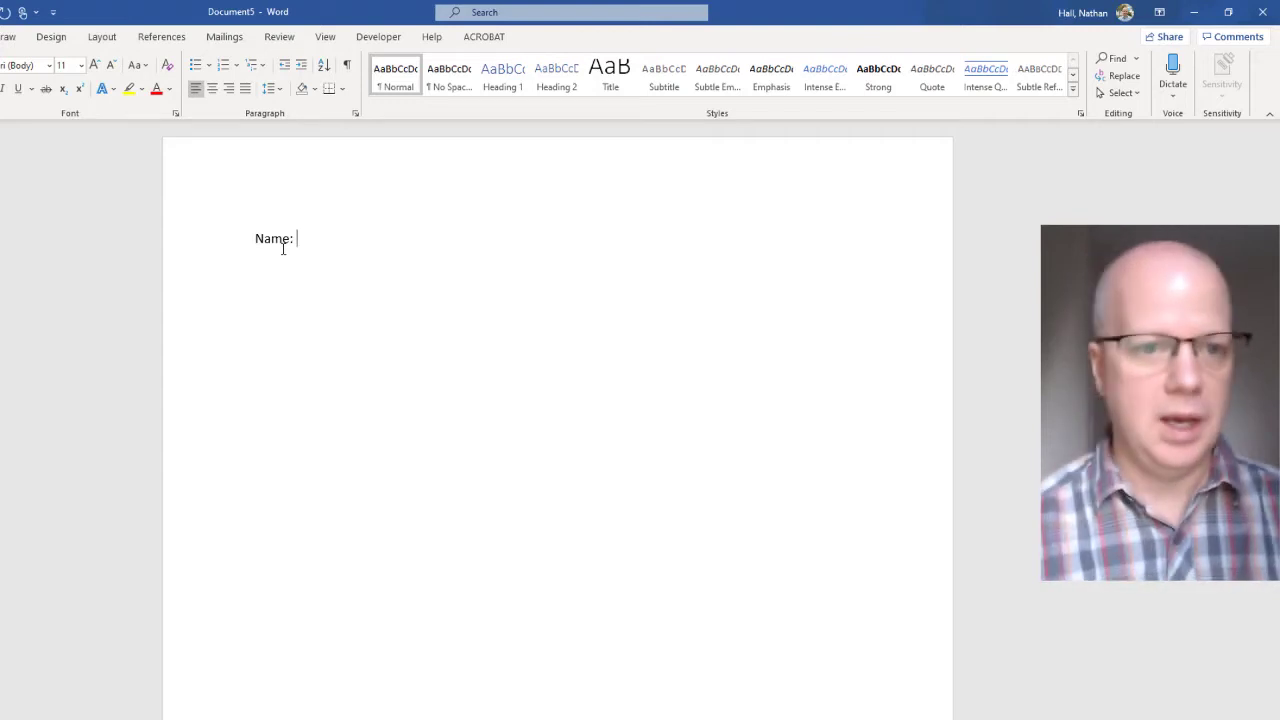
left_click(372, 37)
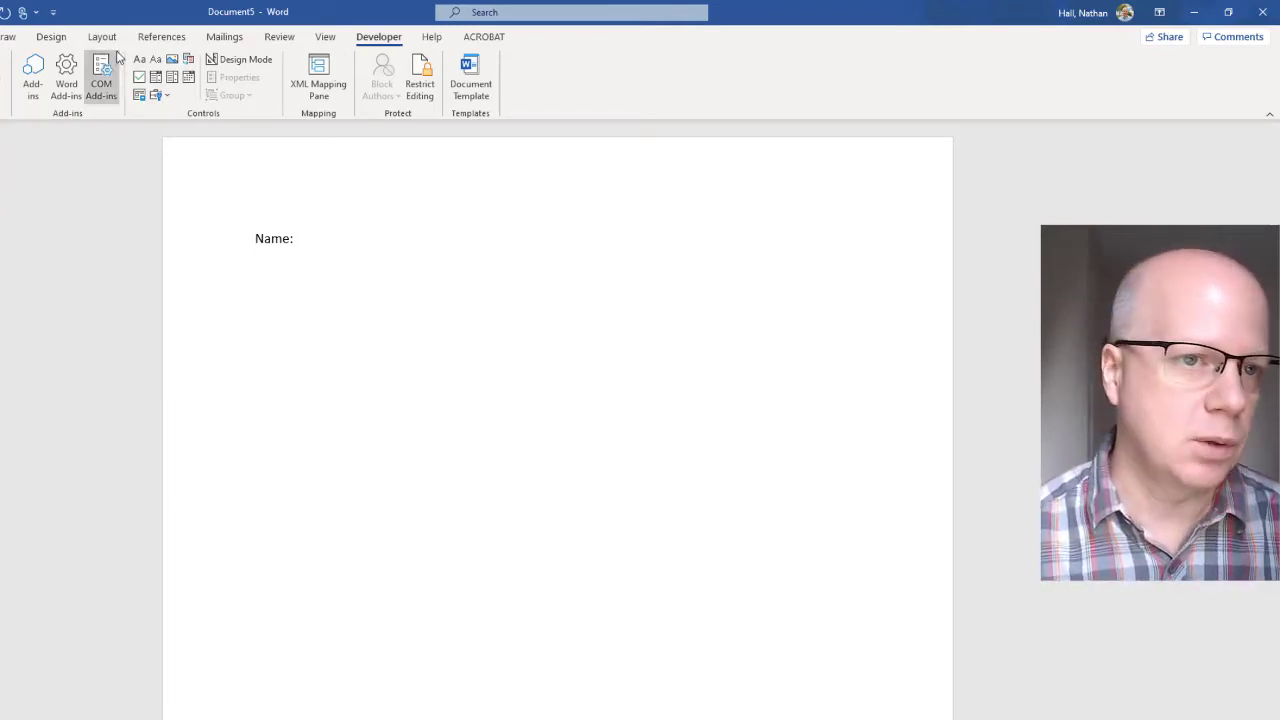
left_click(139, 59)
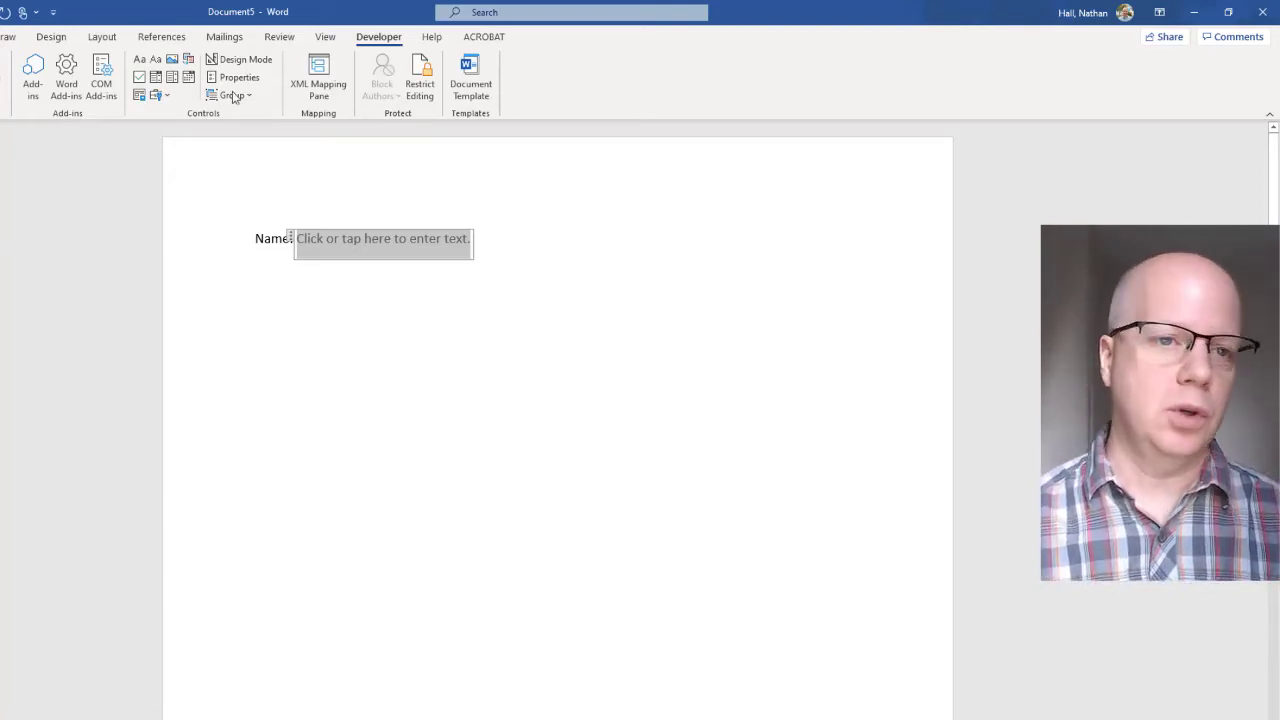
Replace the content control's placeholder with "Enter your name." in Design Mode, and leave Design Mode
left_click(242, 62)
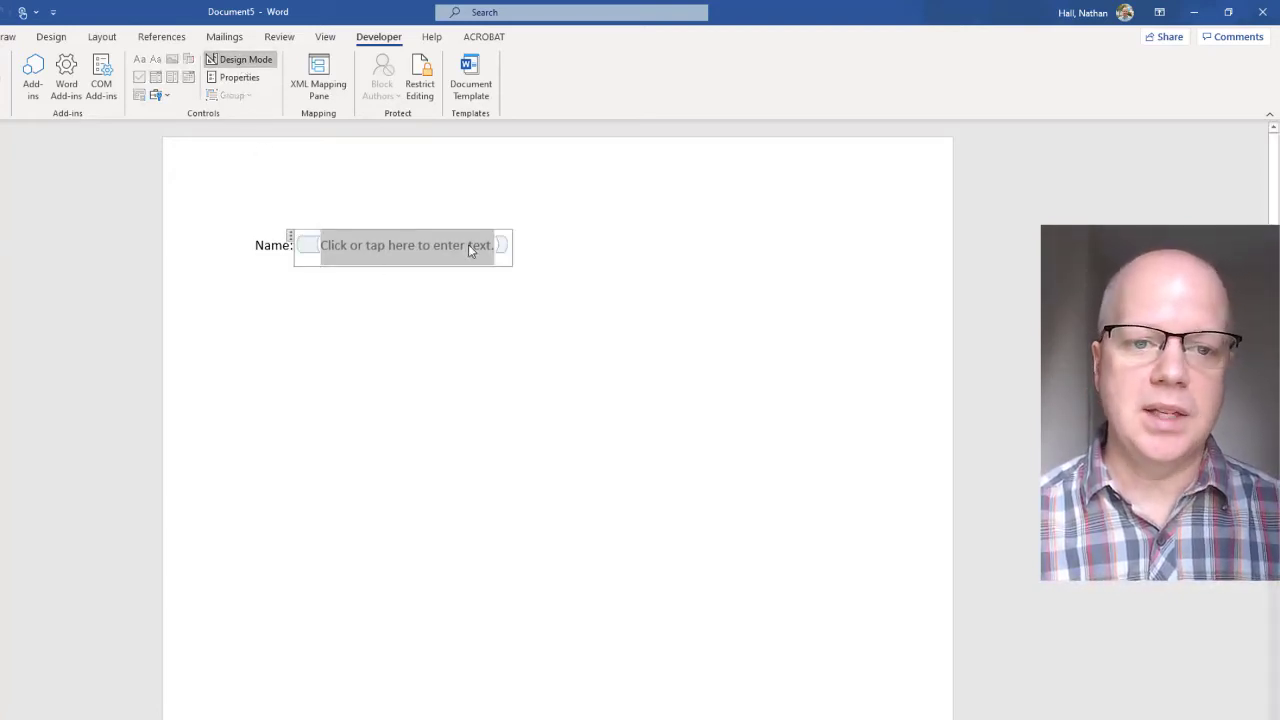
left_click(468, 244)
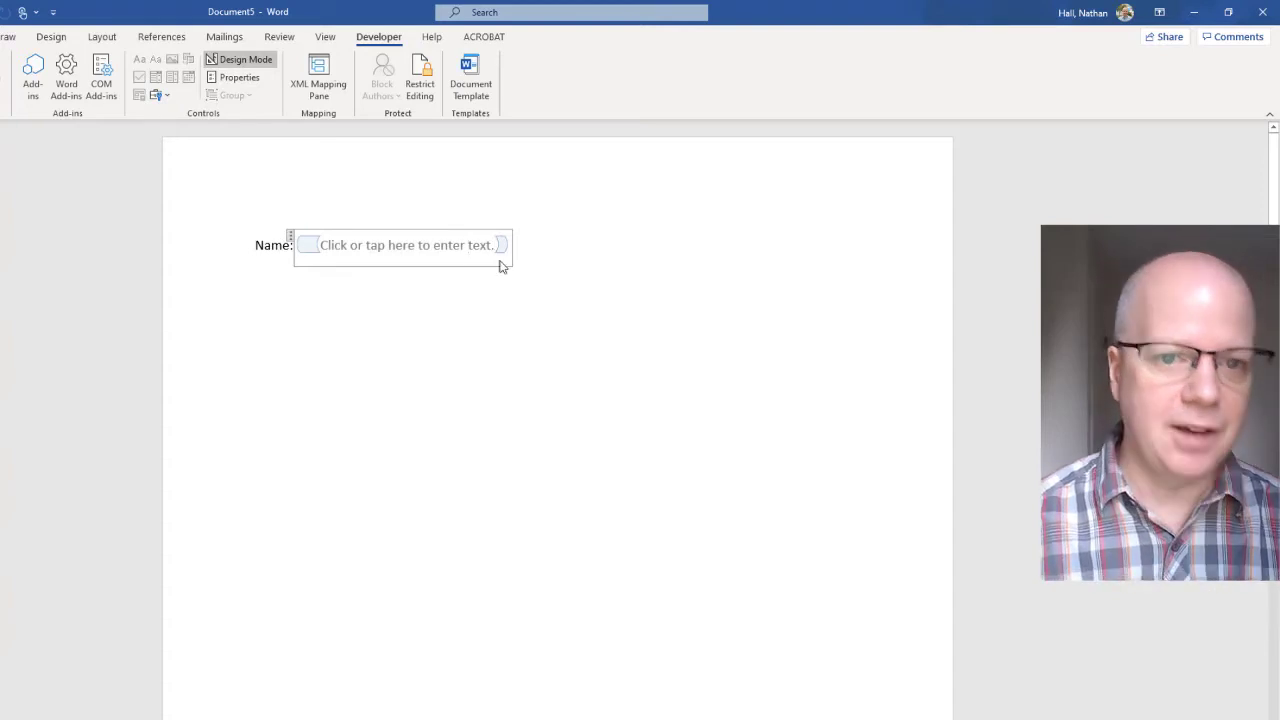
left_click_drag(490, 246, 337, 253)
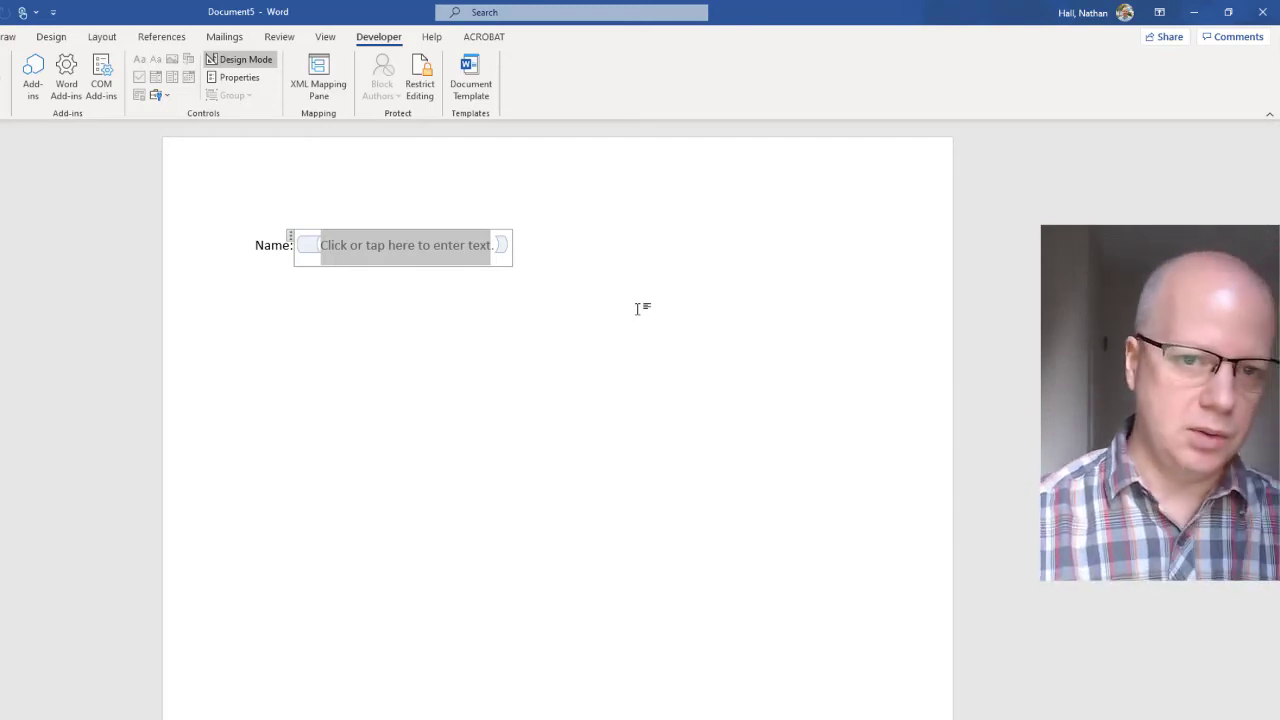
type("Enter your name.")
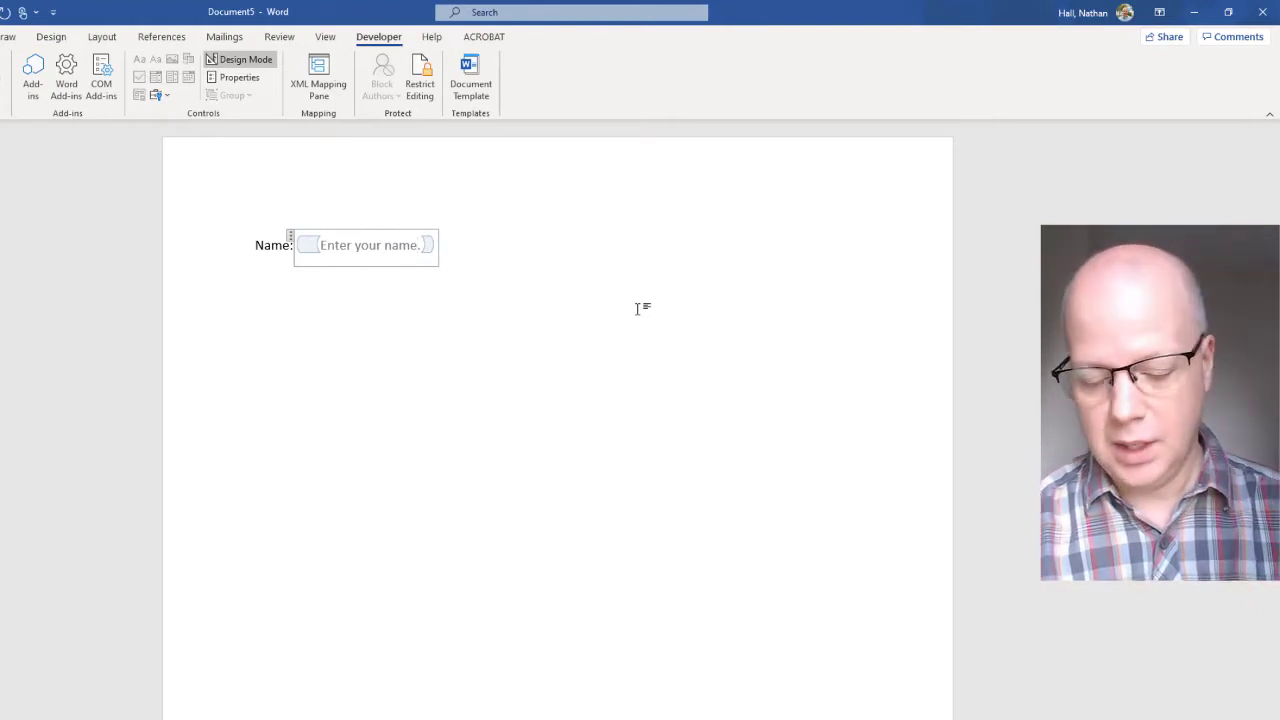
left_click(477, 262)
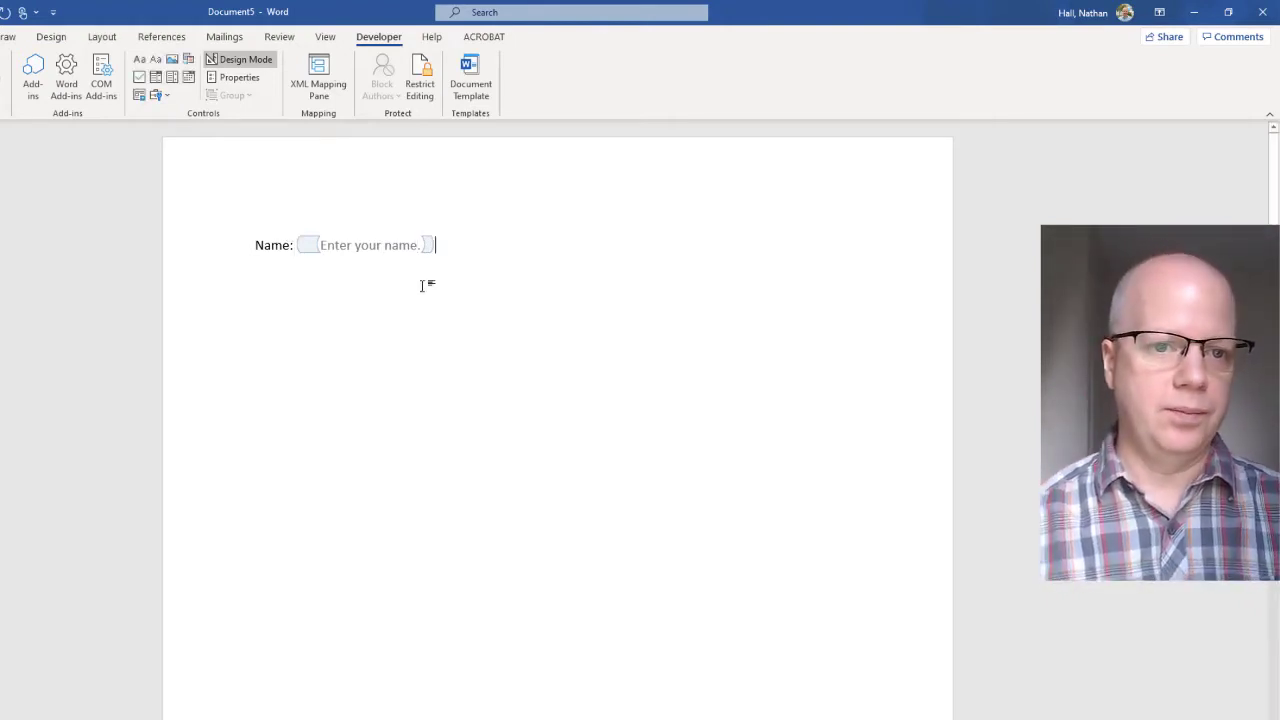
left_click(230, 62)
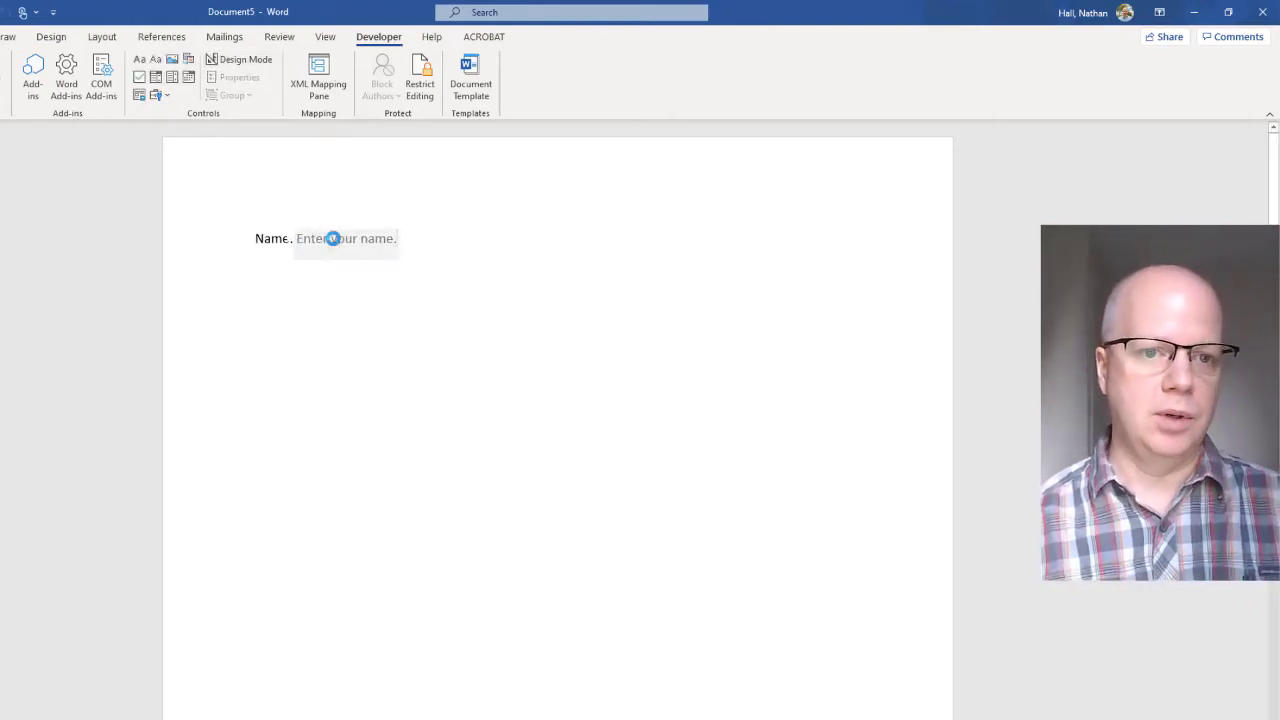
Check how the name content control looks when it is selected and when it is not
left_click(334, 237)
left_click(449, 251)
left_click(349, 246)
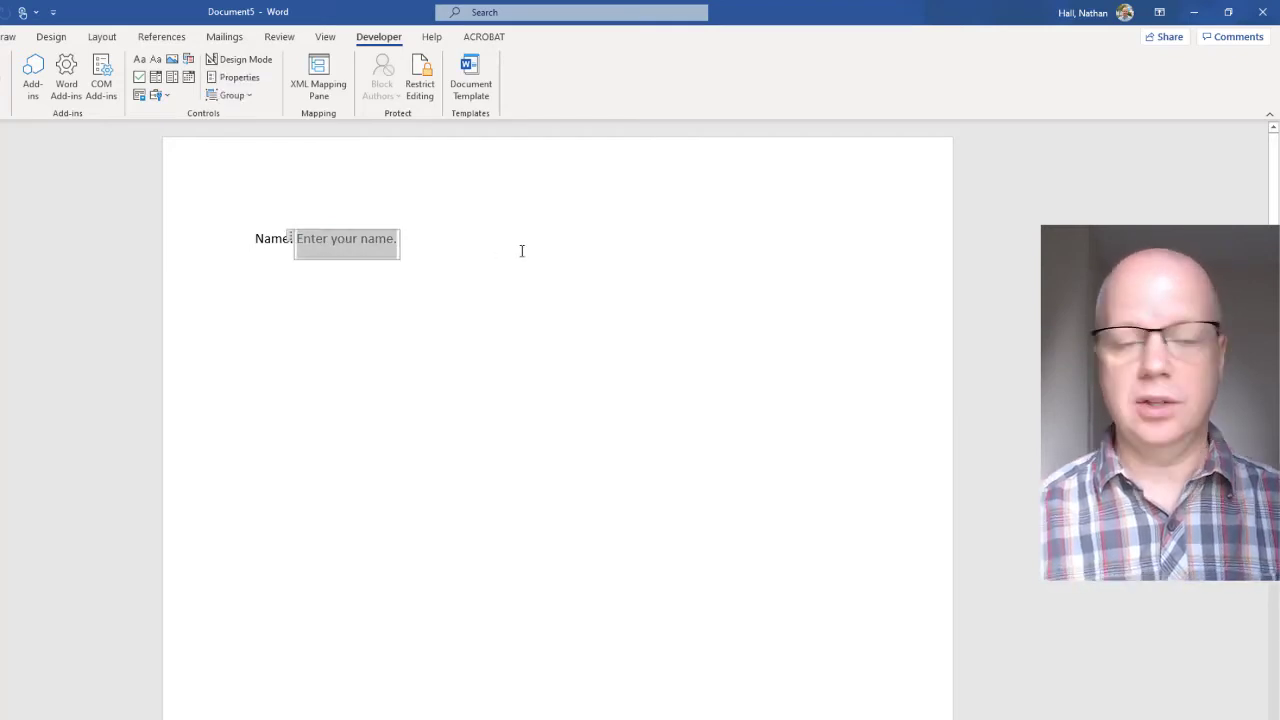
left_click(464, 335)
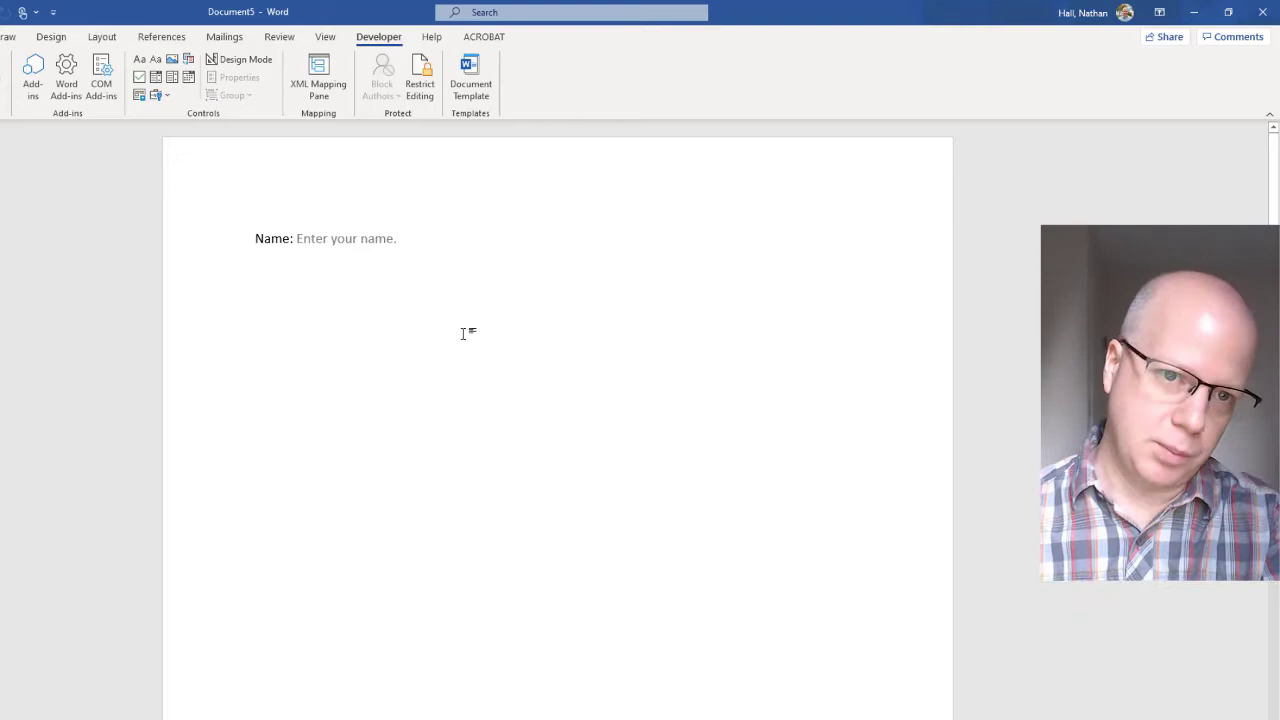
Set the name content control's title to "Enter your name" and reselect the control to check its label
left_click(344, 245)
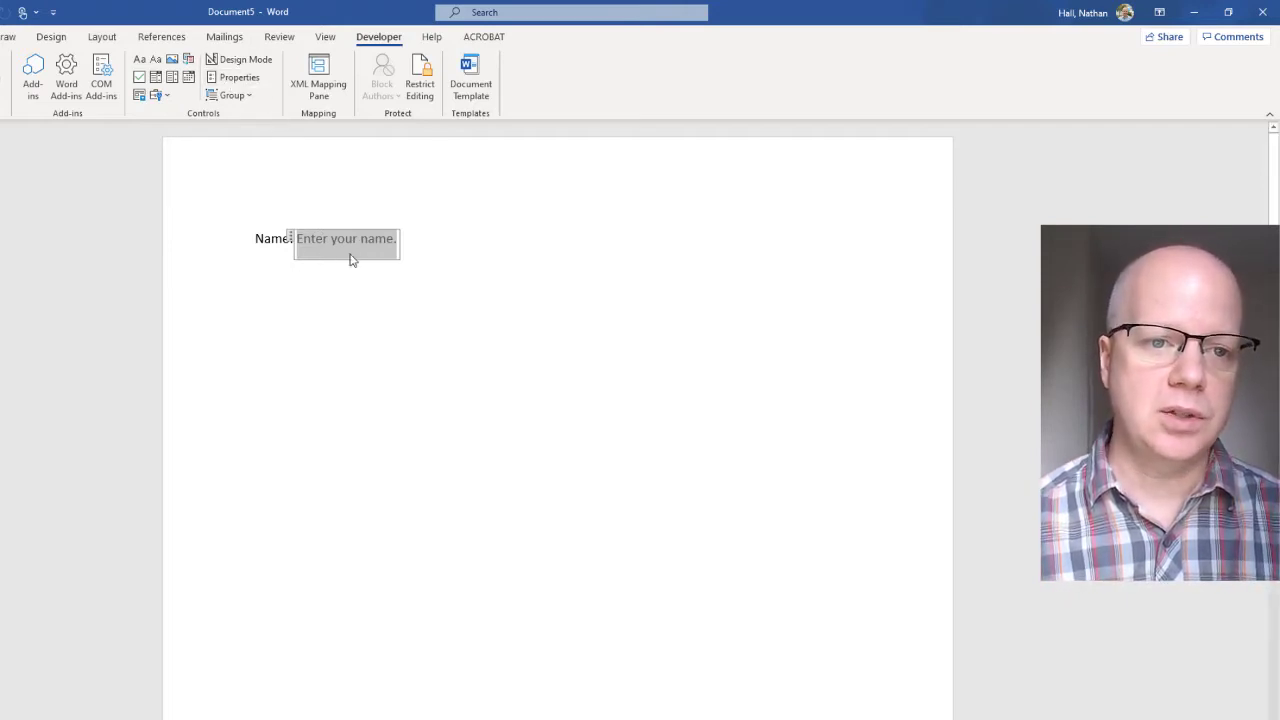
left_click(234, 77)
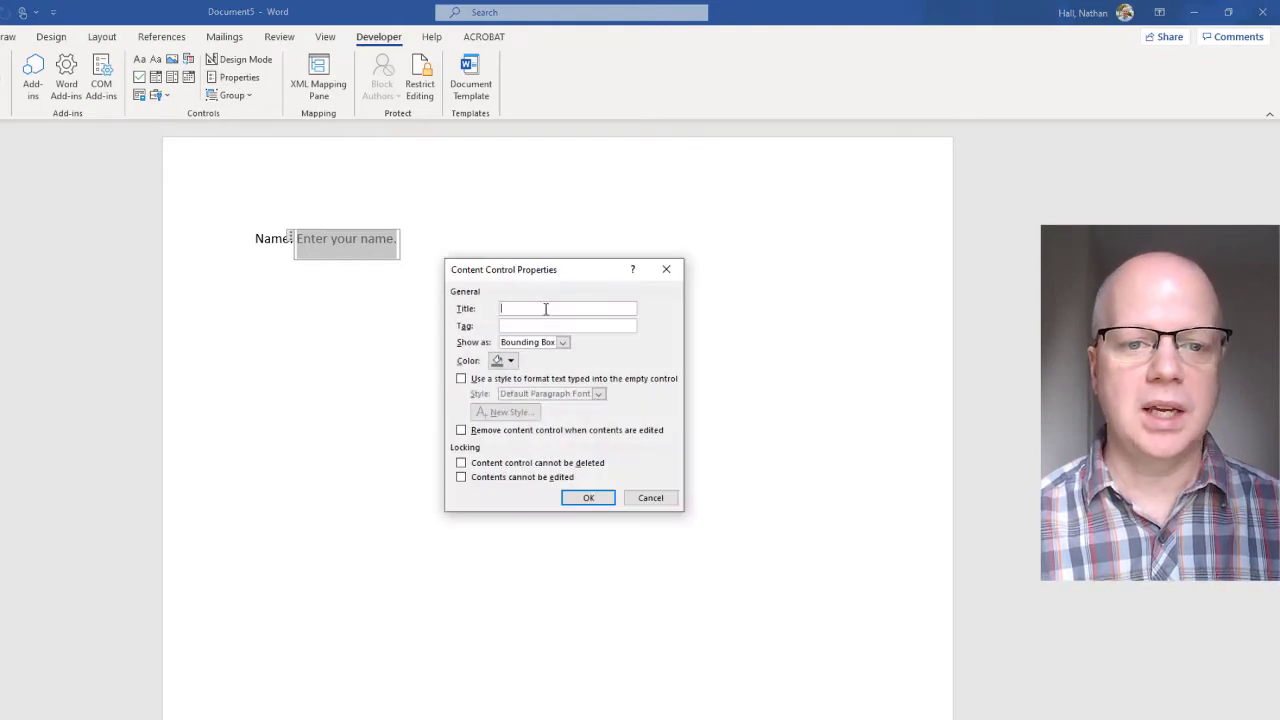
type("Enter your name")
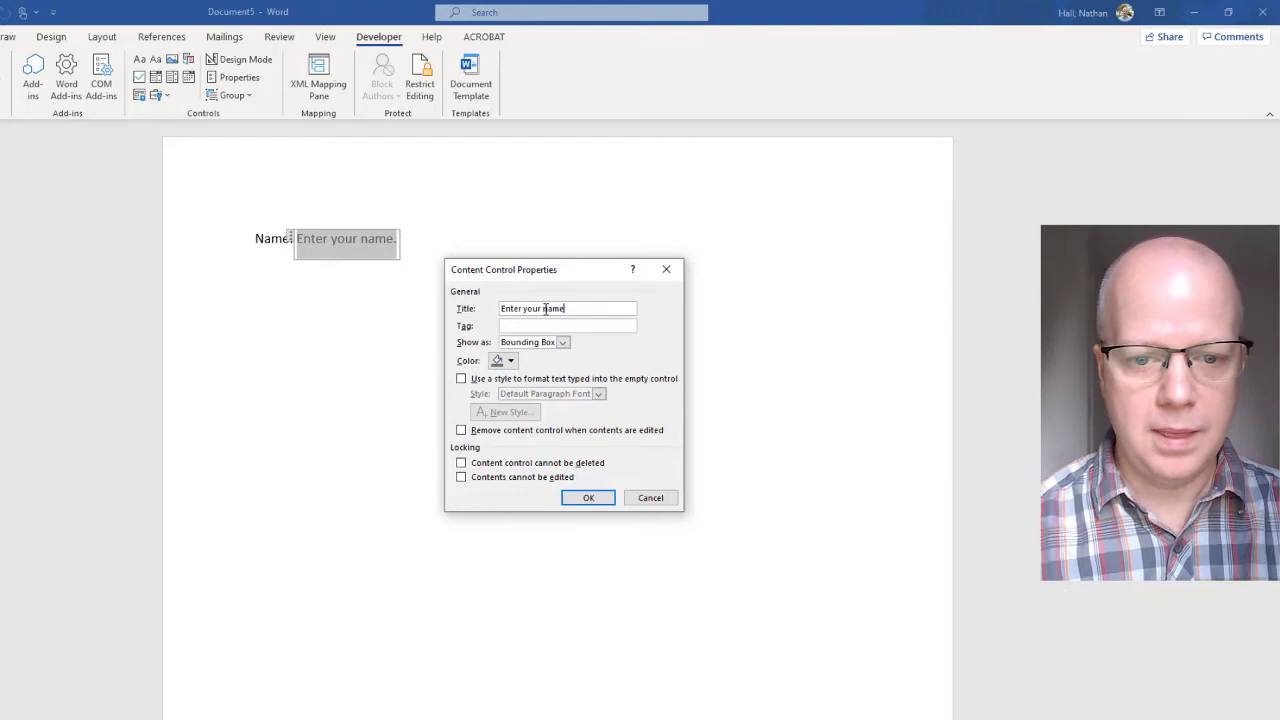
left_click(588, 497)
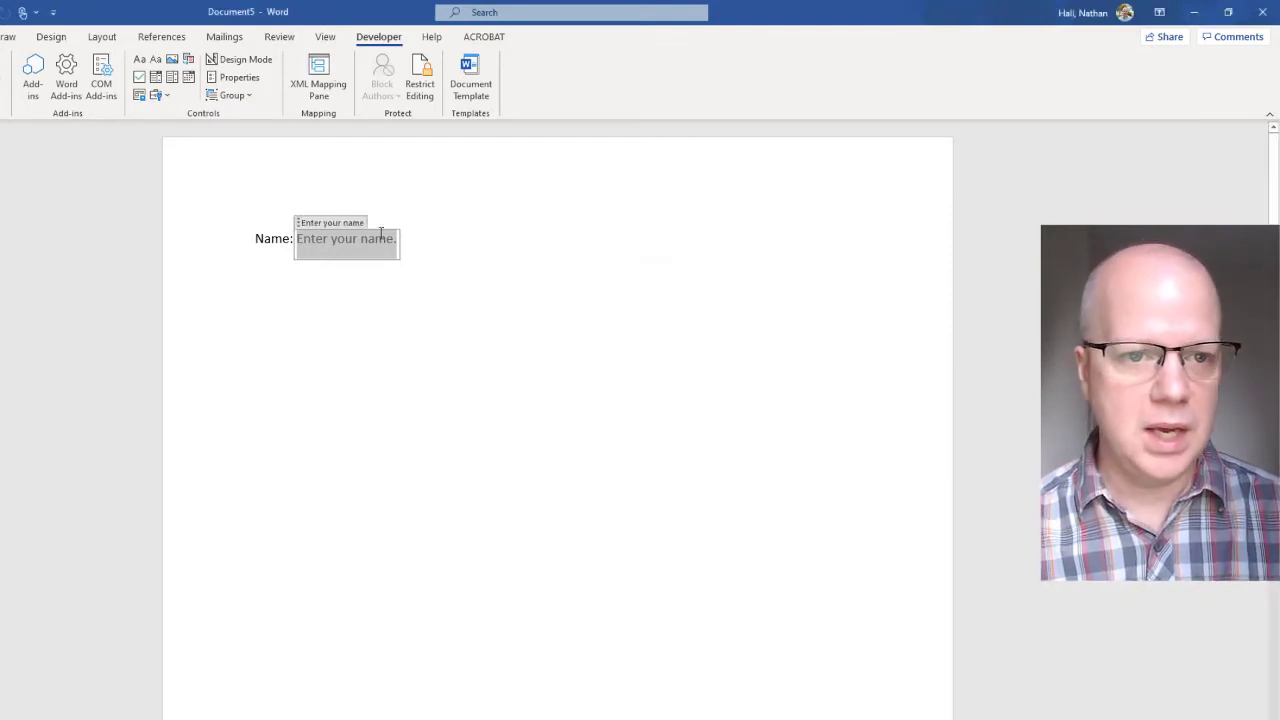
left_click(282, 290)
left_click(337, 239)
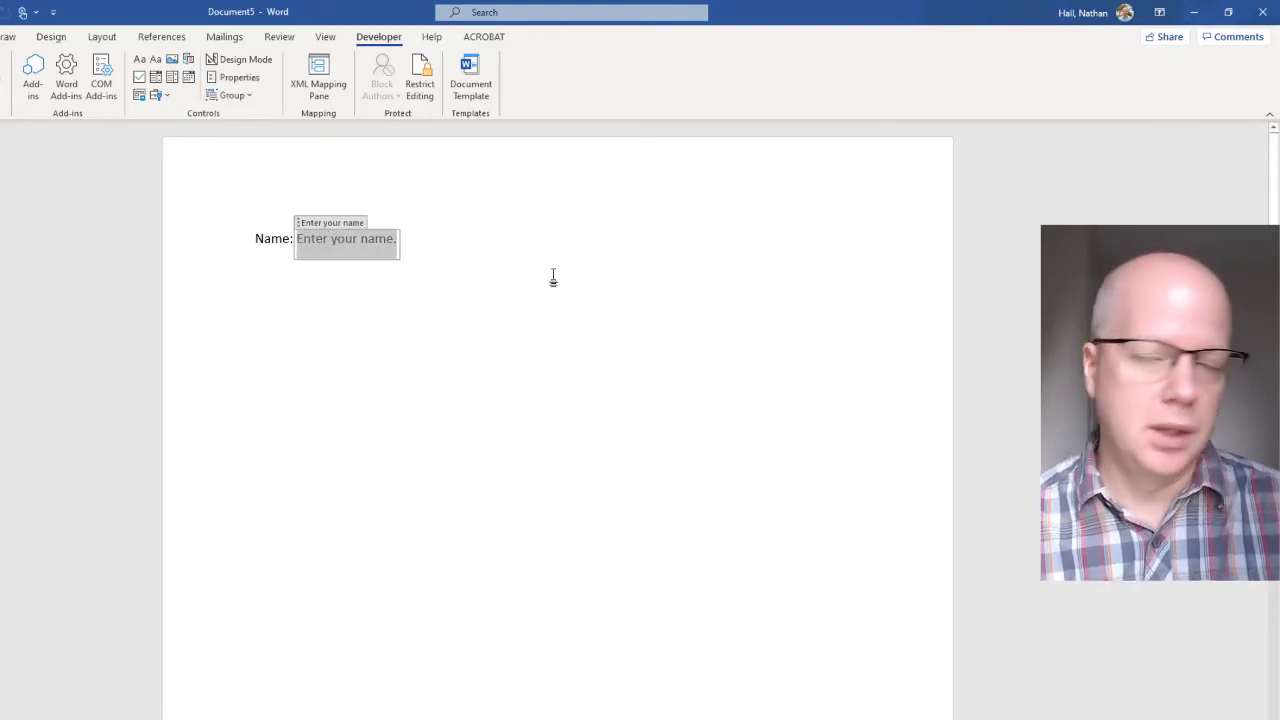
Add the question "What program are you in?" on a new line below the name and insert a combo box content control after it
left_click(432, 248)
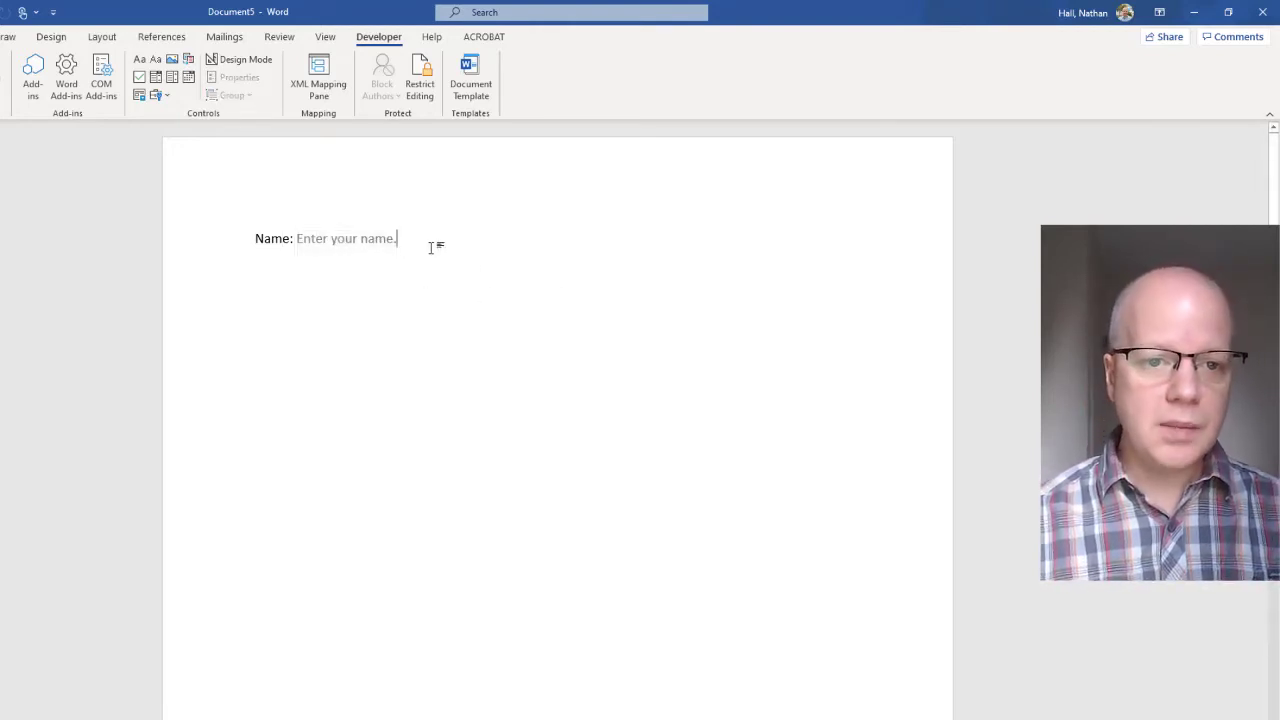
key("Return")
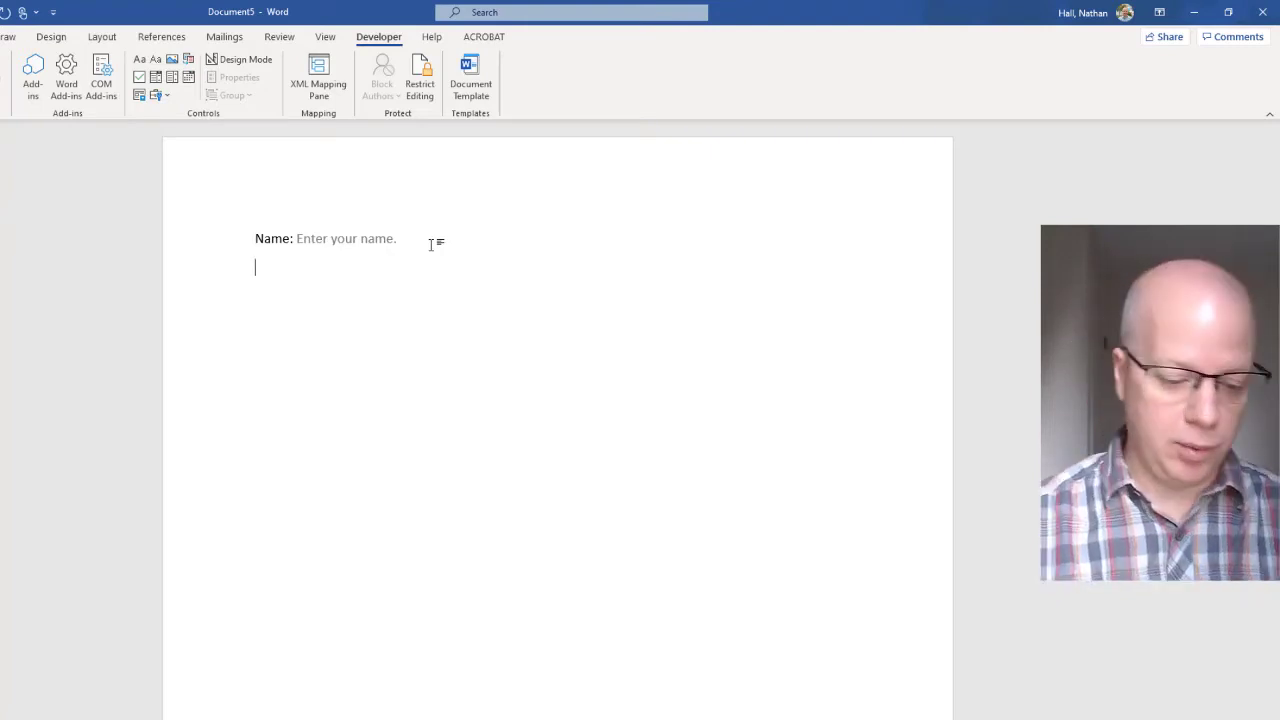
type("What program a")
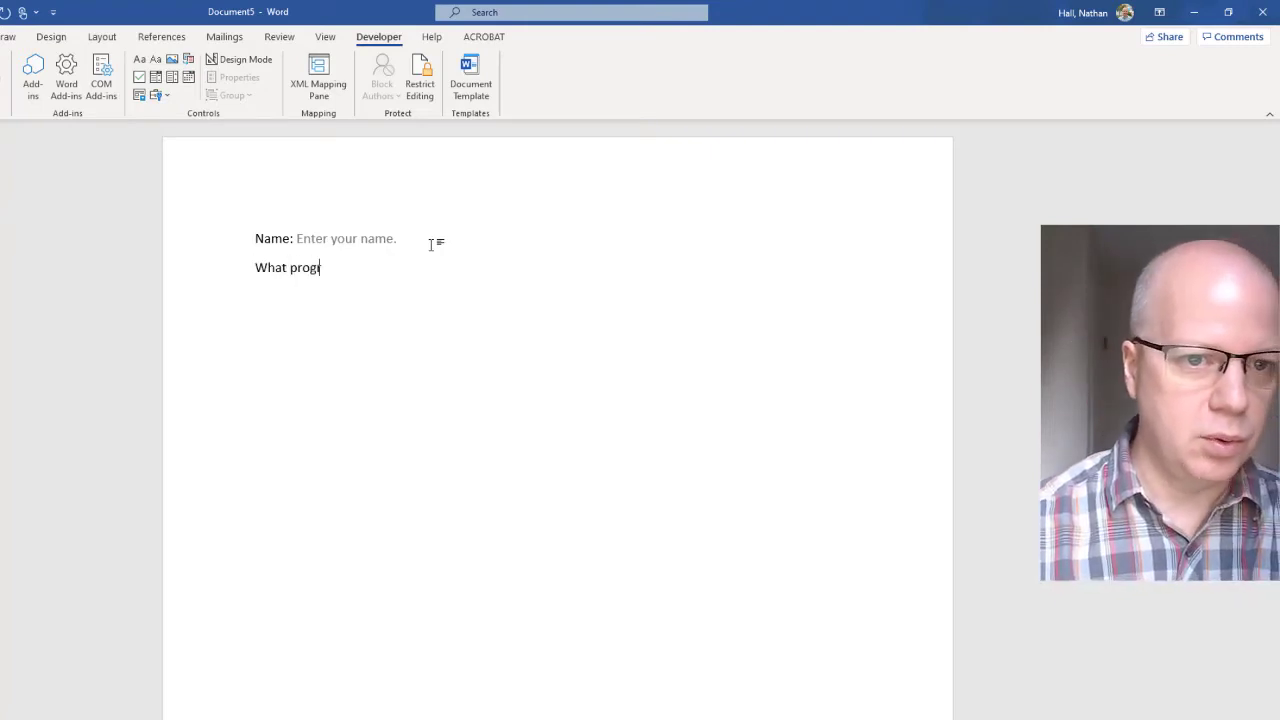
type("re you in")
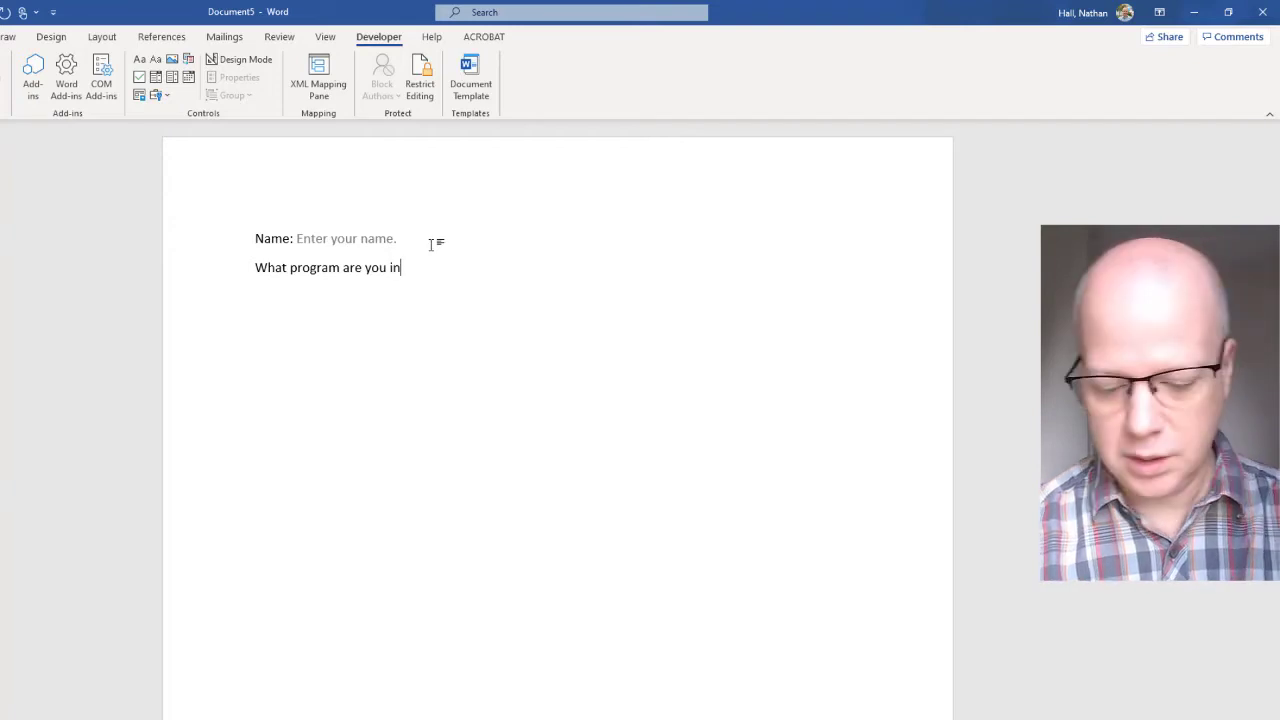
type("?")
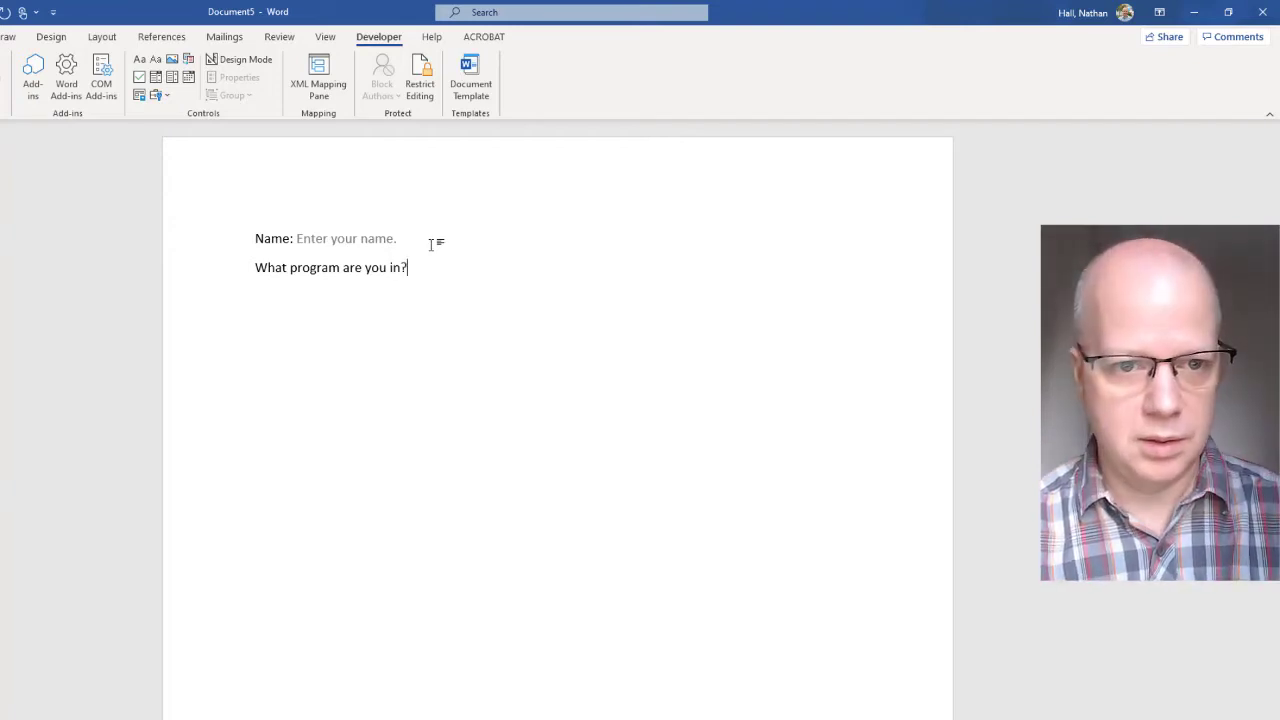
left_click(155, 78)
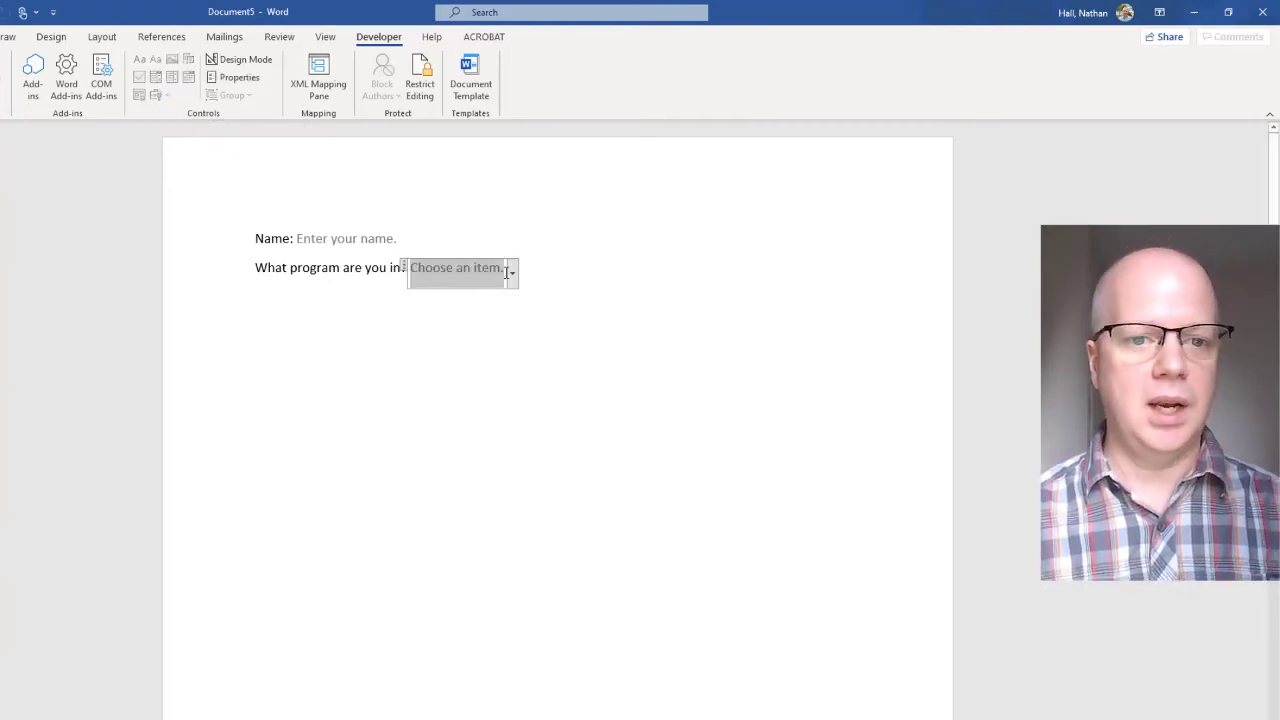
Add the choices English, Performing Arts and Business to the program combo box and apply its properties
left_click(236, 80)
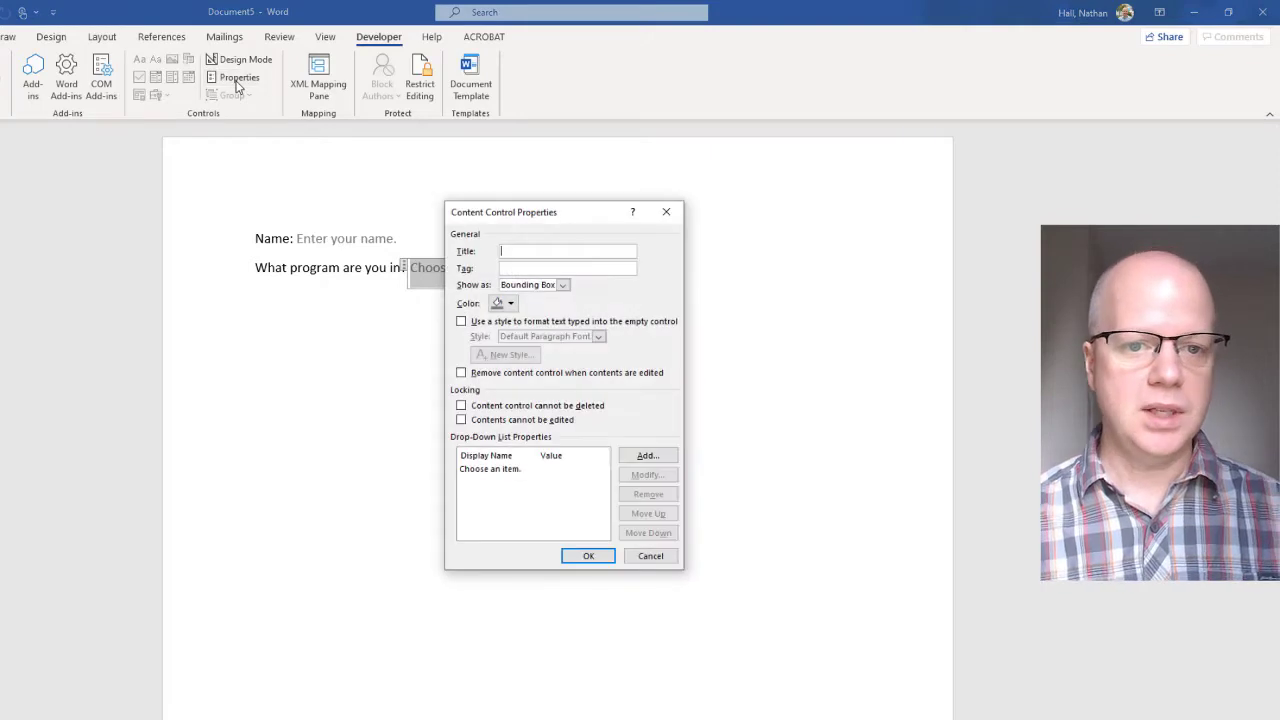
left_click(647, 457)
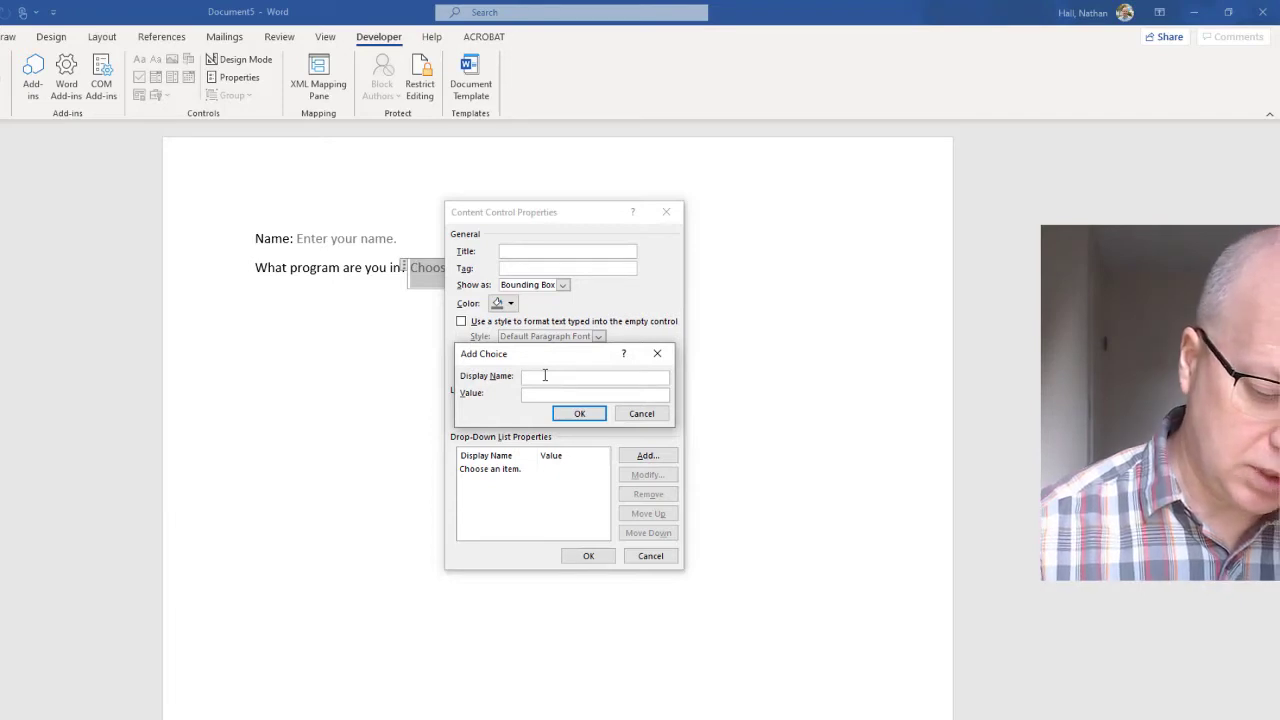
type("English")
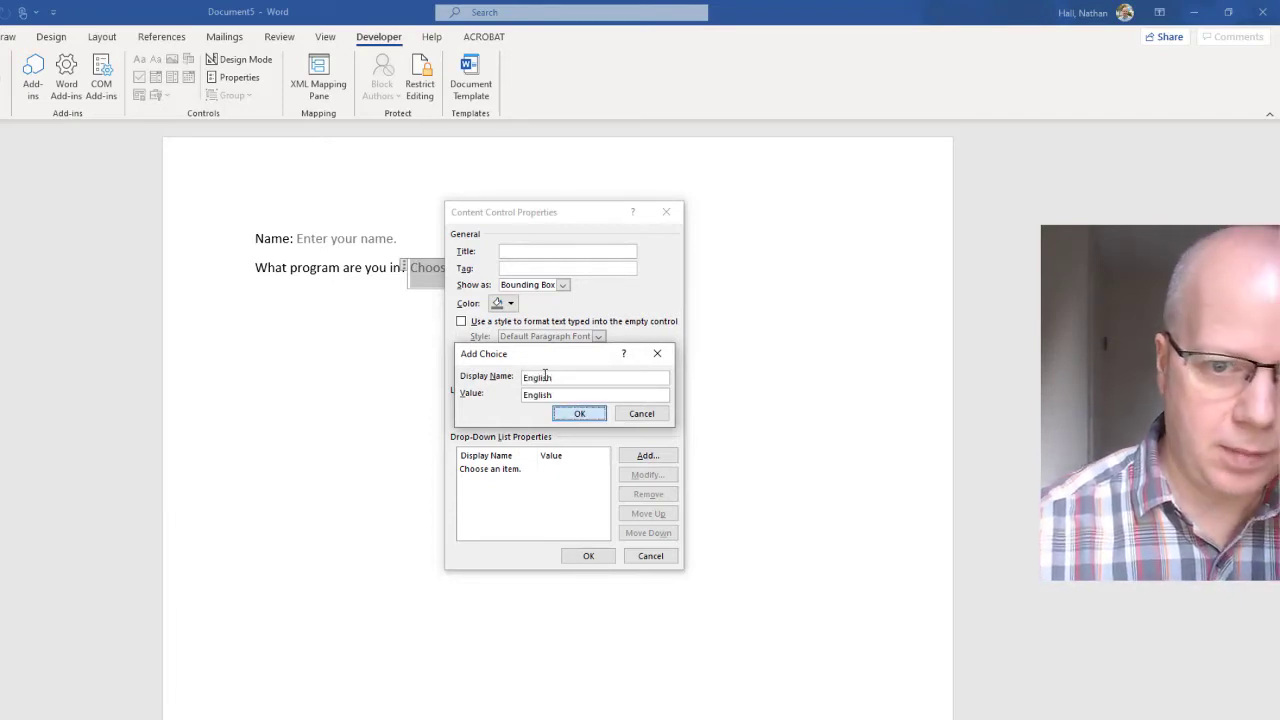
key("Return")
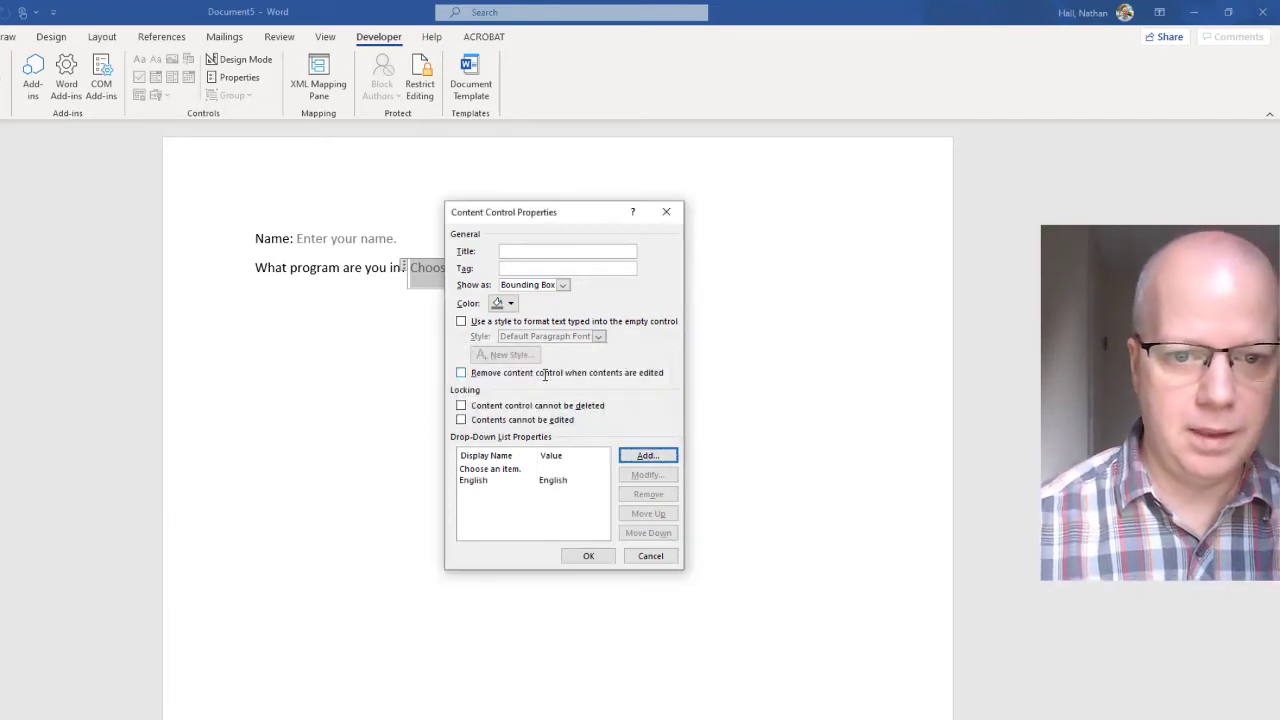
left_click(650, 458)
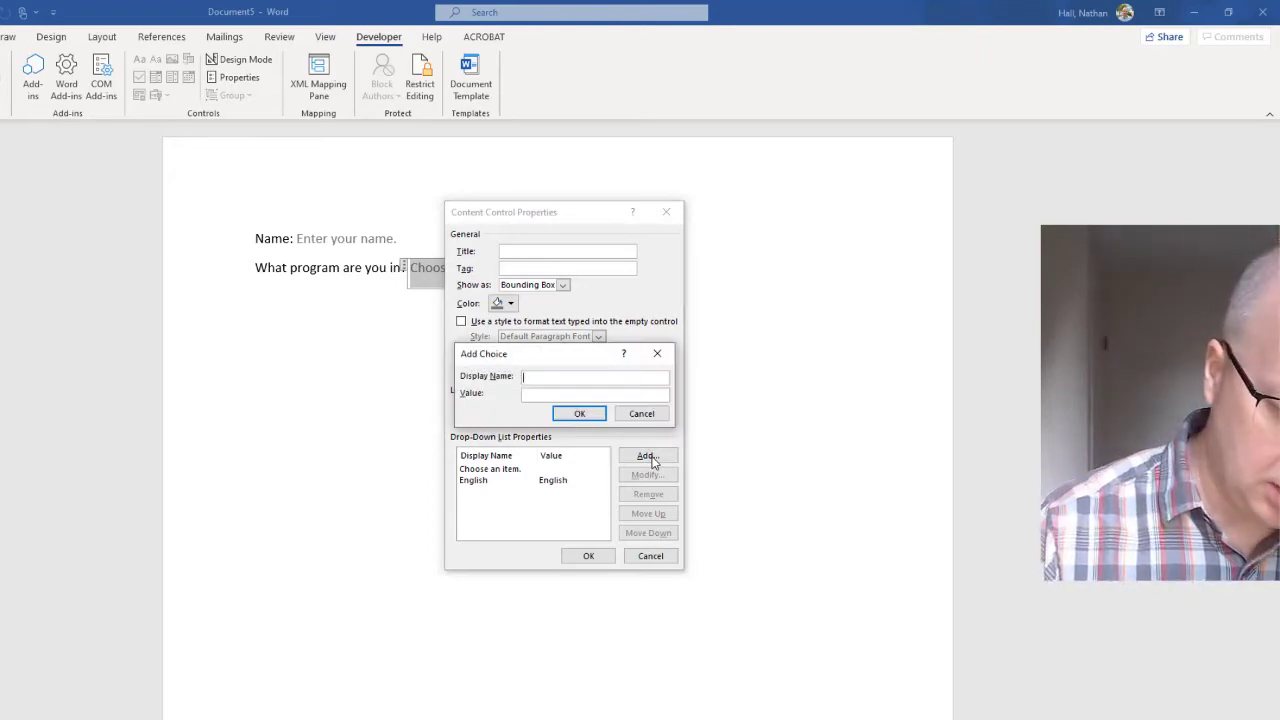
type("Performing Arts")
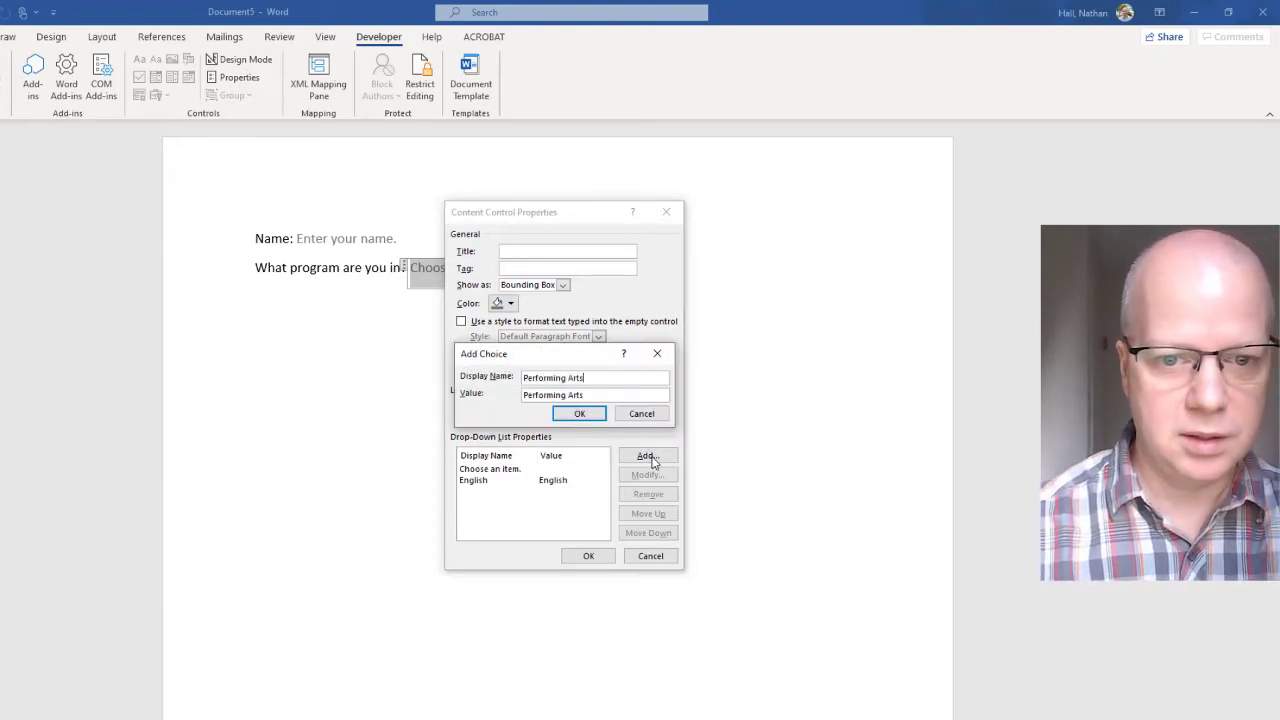
key("Return")
left_click(648, 457)
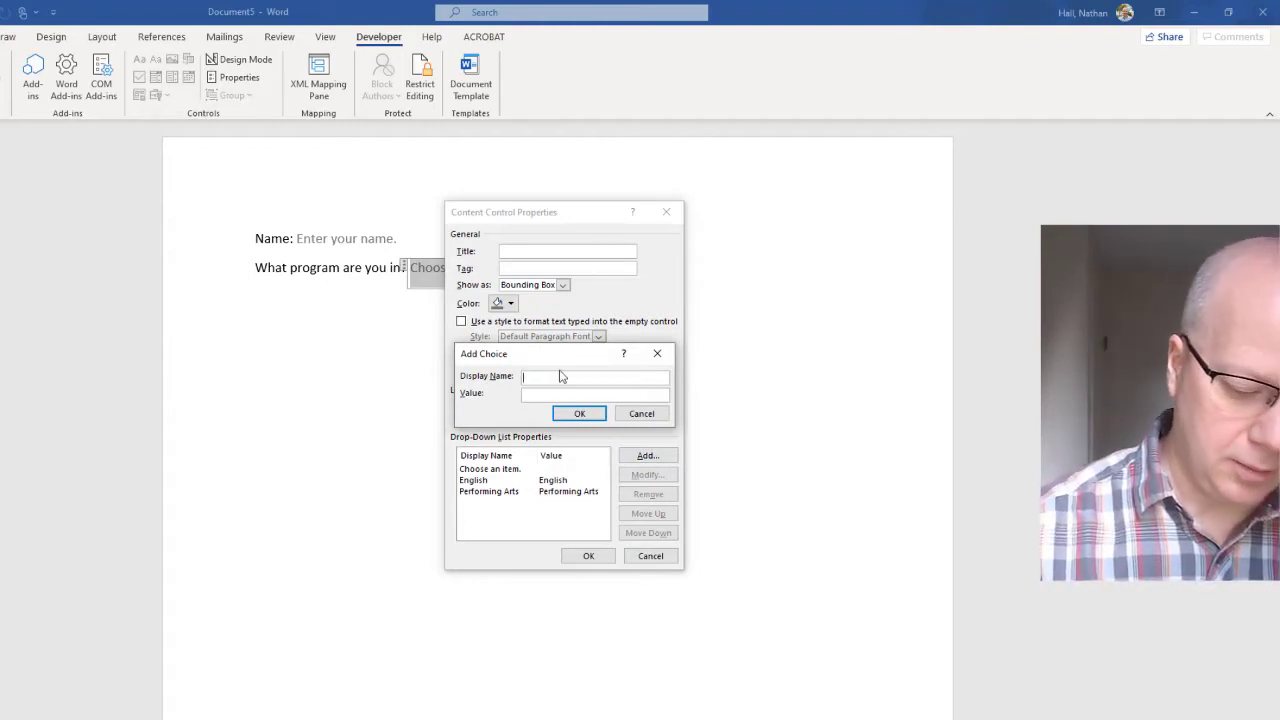
type("Business")
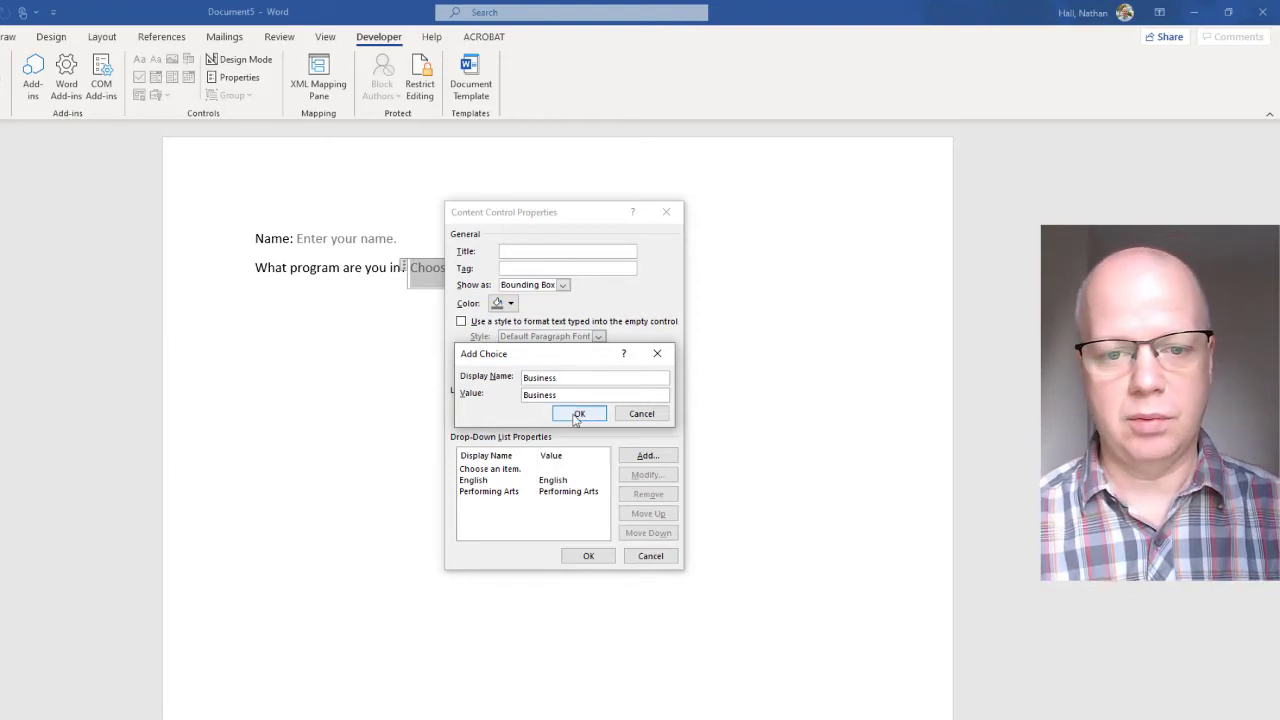
left_click(574, 414)
left_click(584, 556)
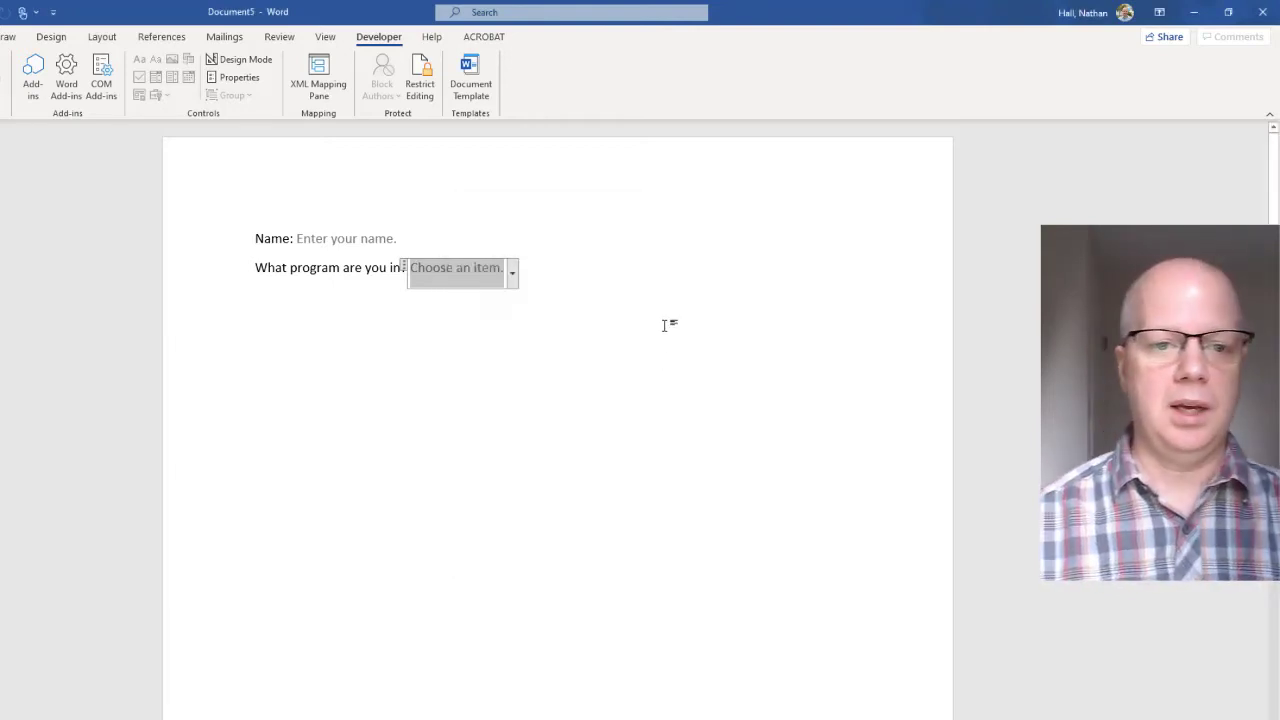
left_click(620, 289)
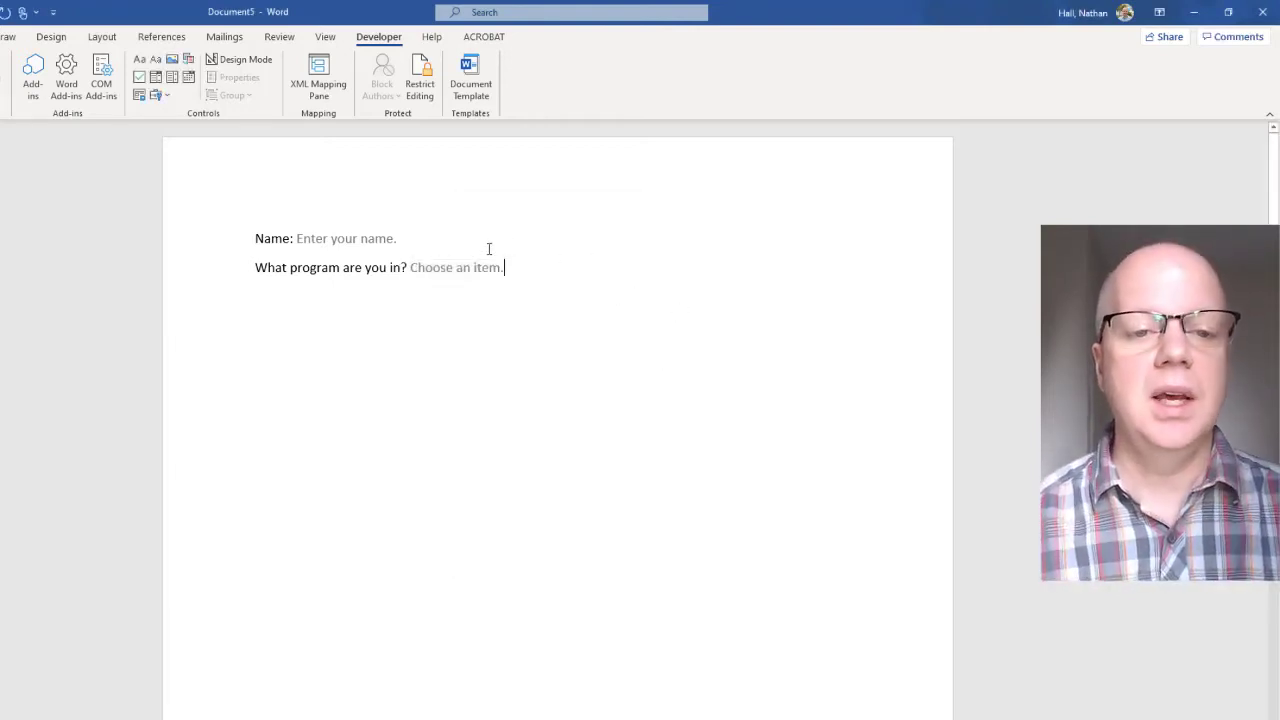
Try the program combo box by choosing Performing Arts and resetting it to "Choose an item."
left_click(512, 272)
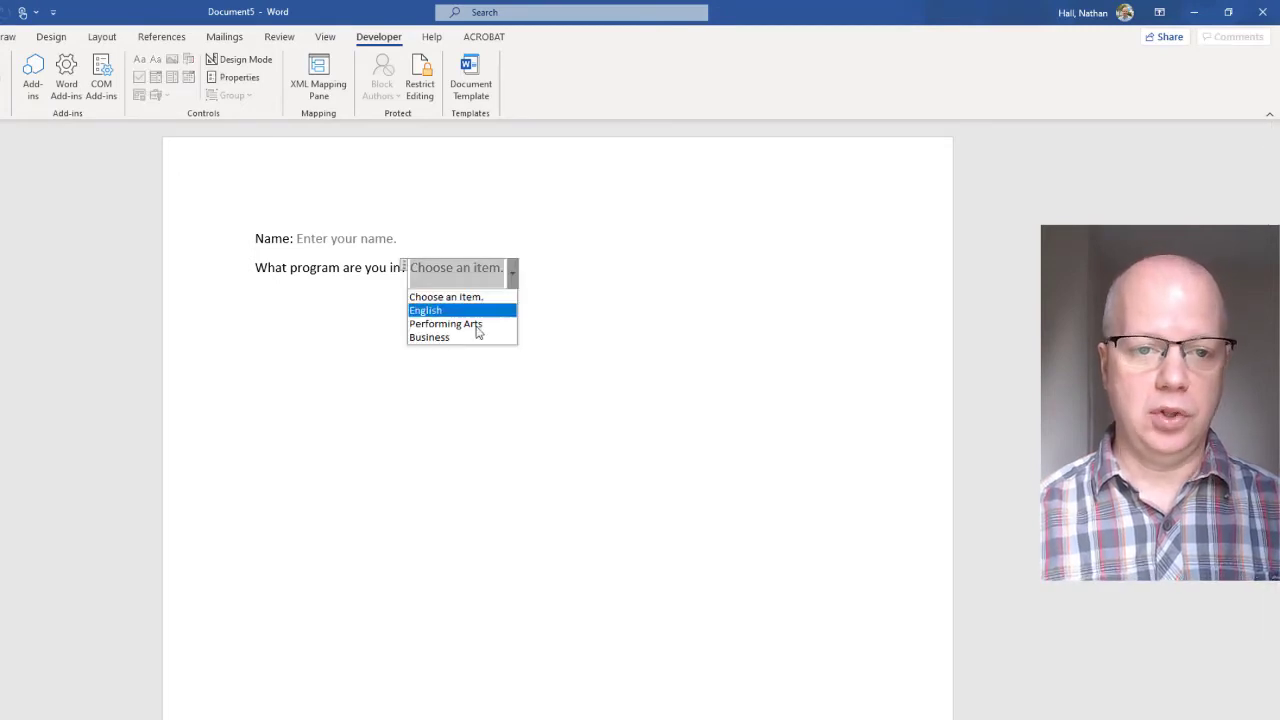
left_click(450, 324)
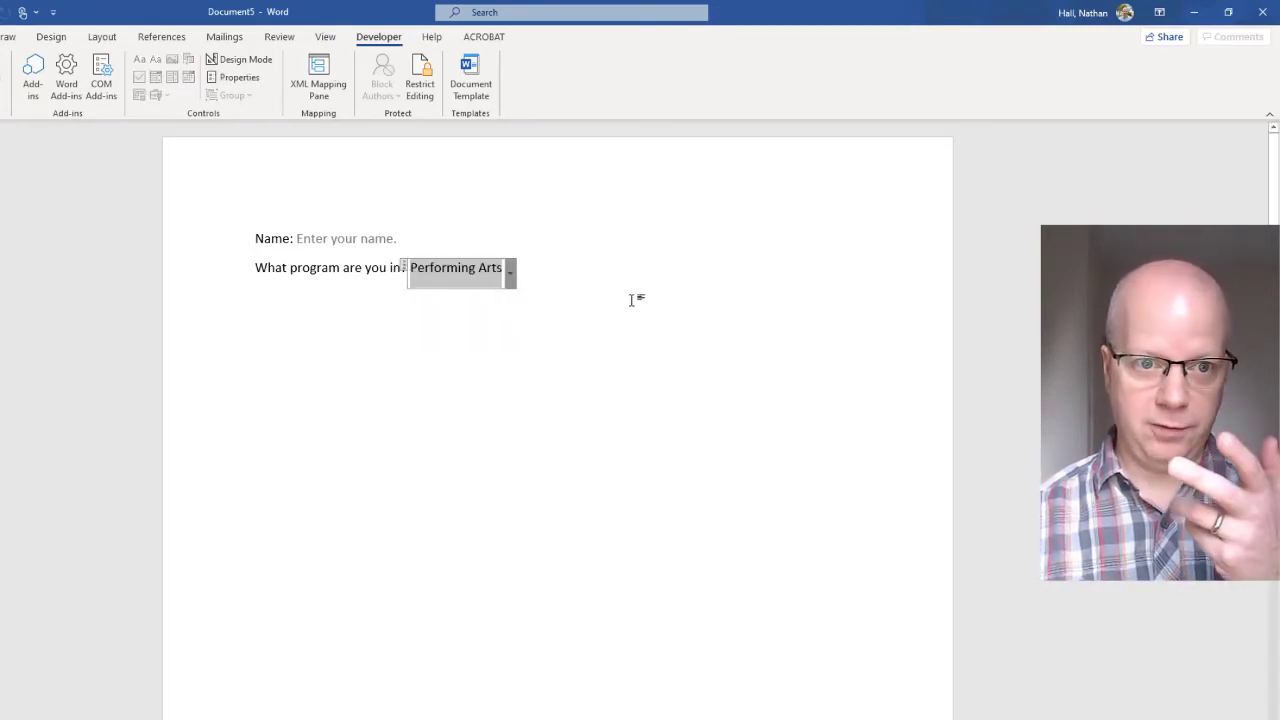
left_click(512, 272)
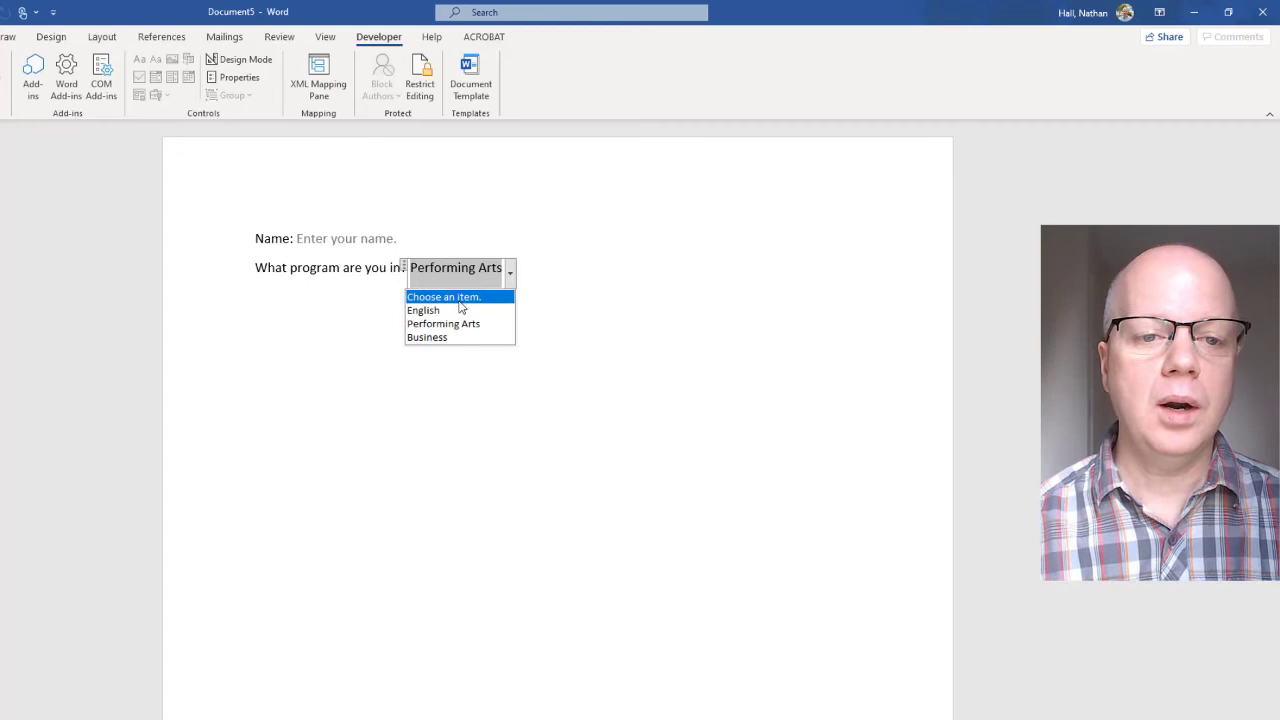
left_click(452, 294)
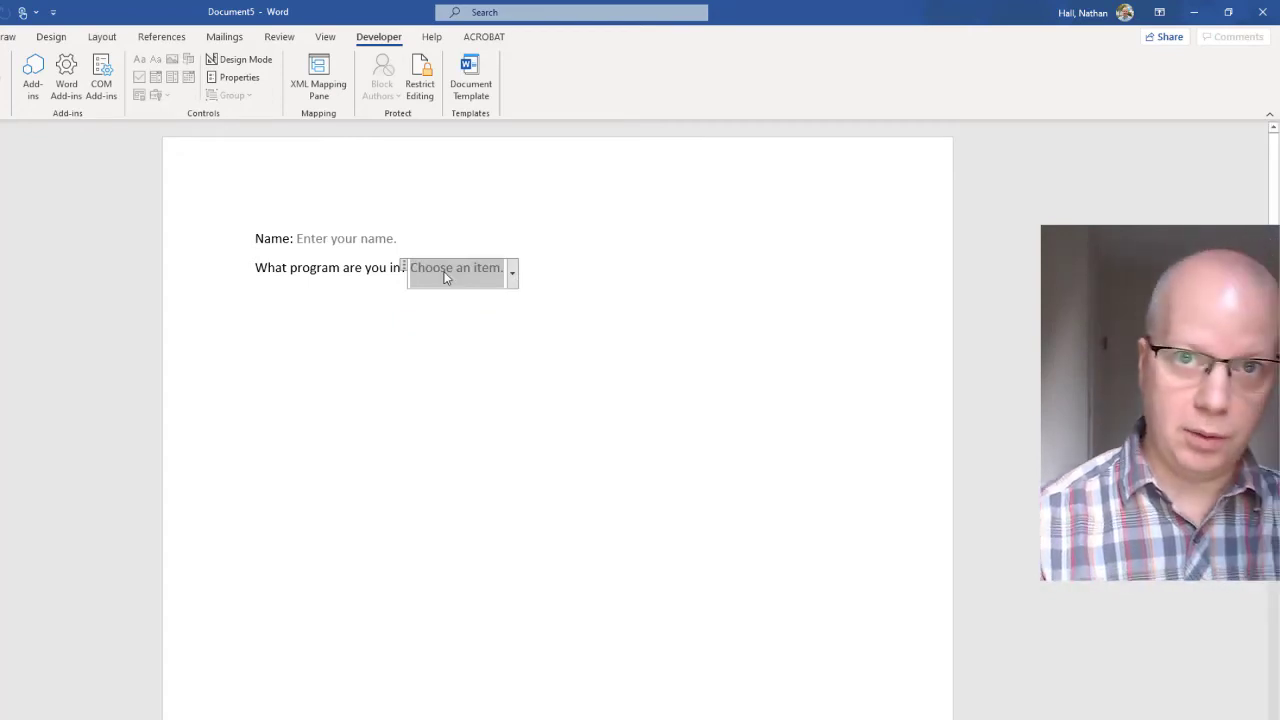
Enter the custom answer "Nursing" in the program combo box and start a new line below it
type("Nursing")
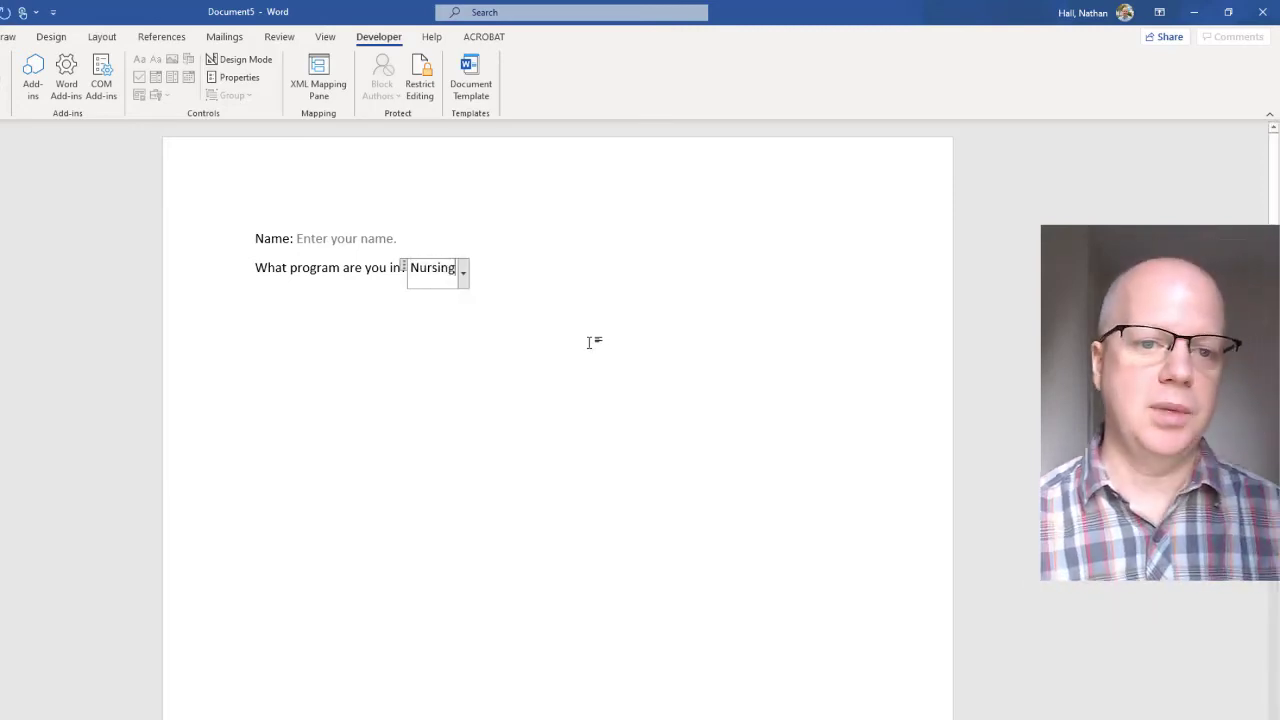
left_click(588, 298)
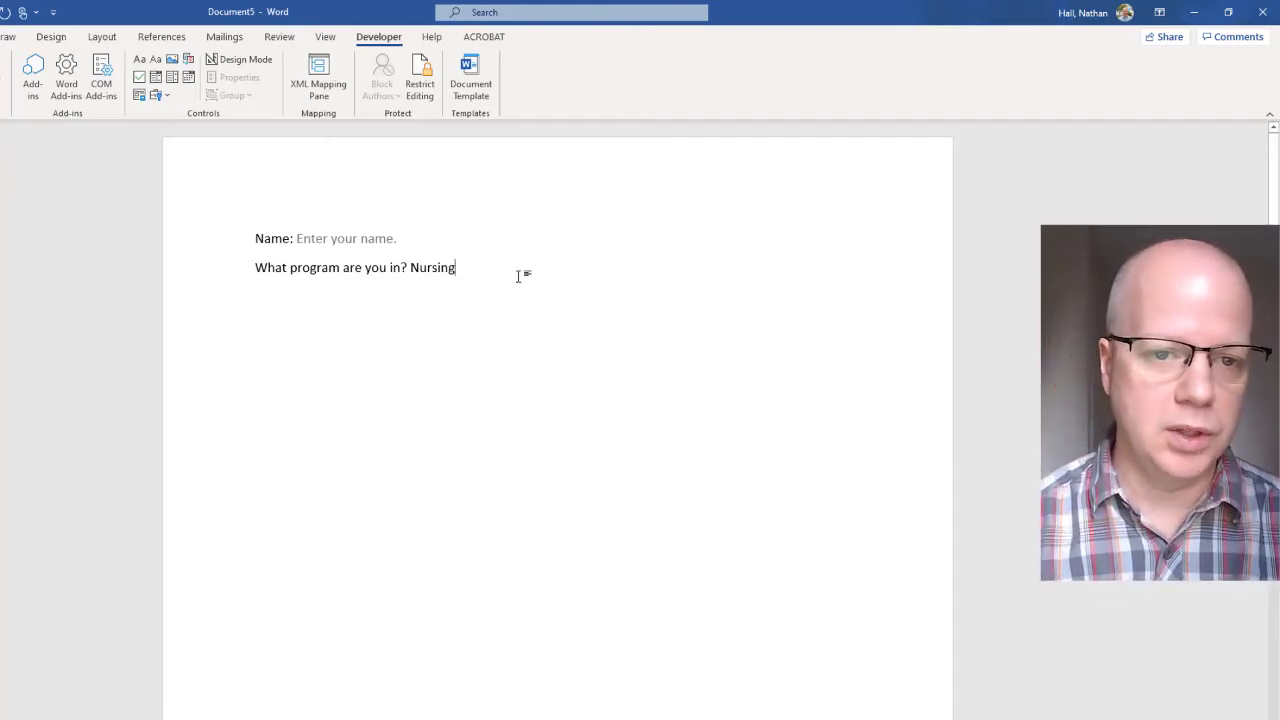
key("Return")
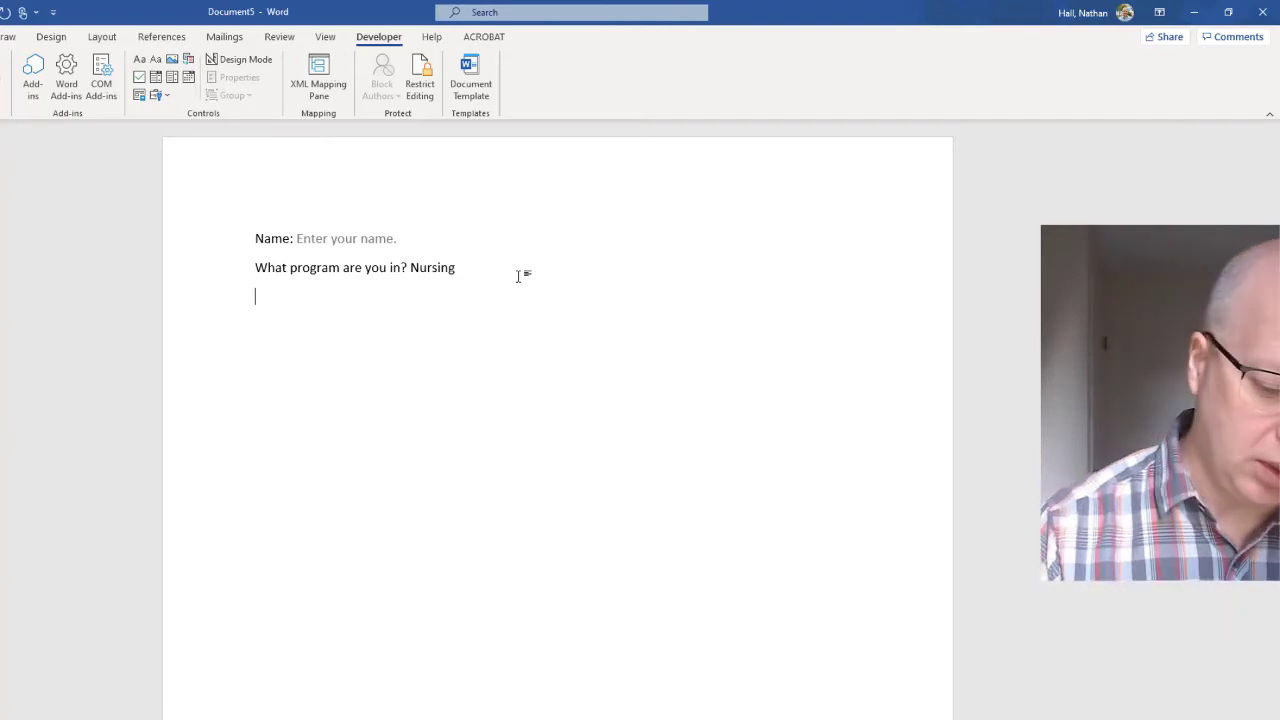
type("How long")
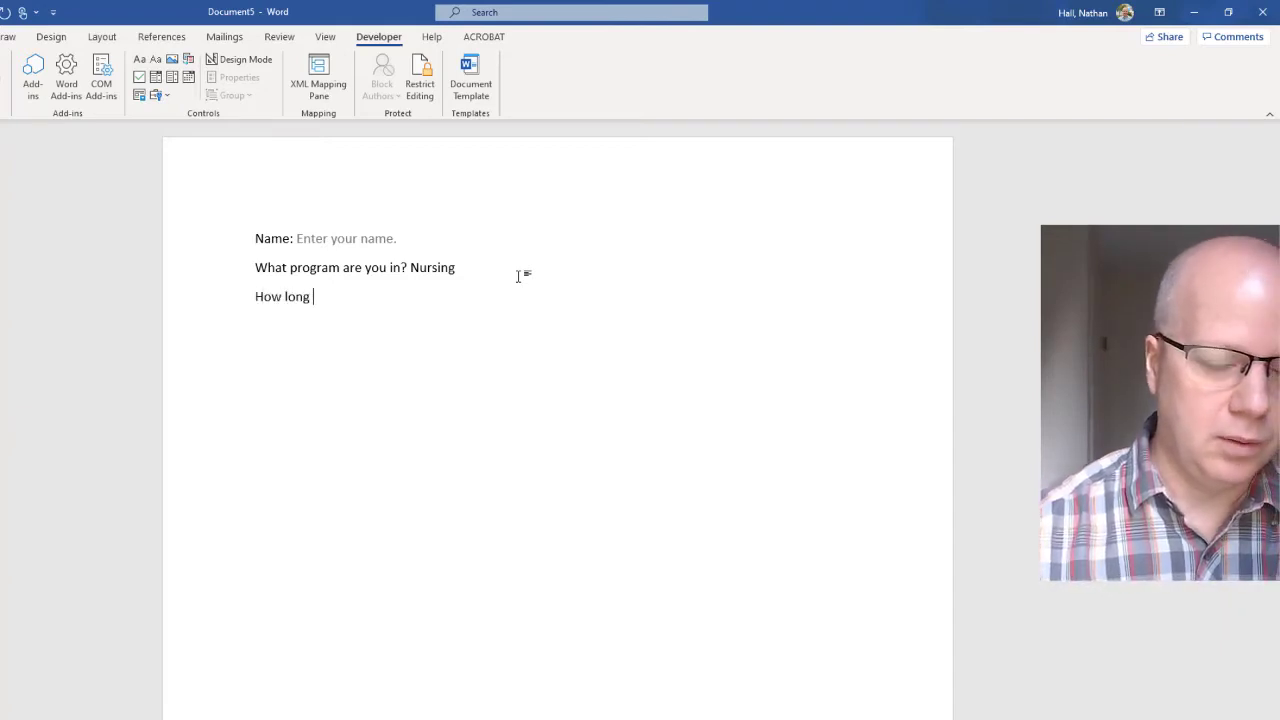
key("BackSpace")
key("BackSpace")
key("BackSpace")
key("BackSpace")
key("BackSpace")
key("BackSpace")
key("BackSpace")
key("BackSpace")
Enter the question "What semester are you in?" on the new line and insert a combo box content control after it
type("What ")
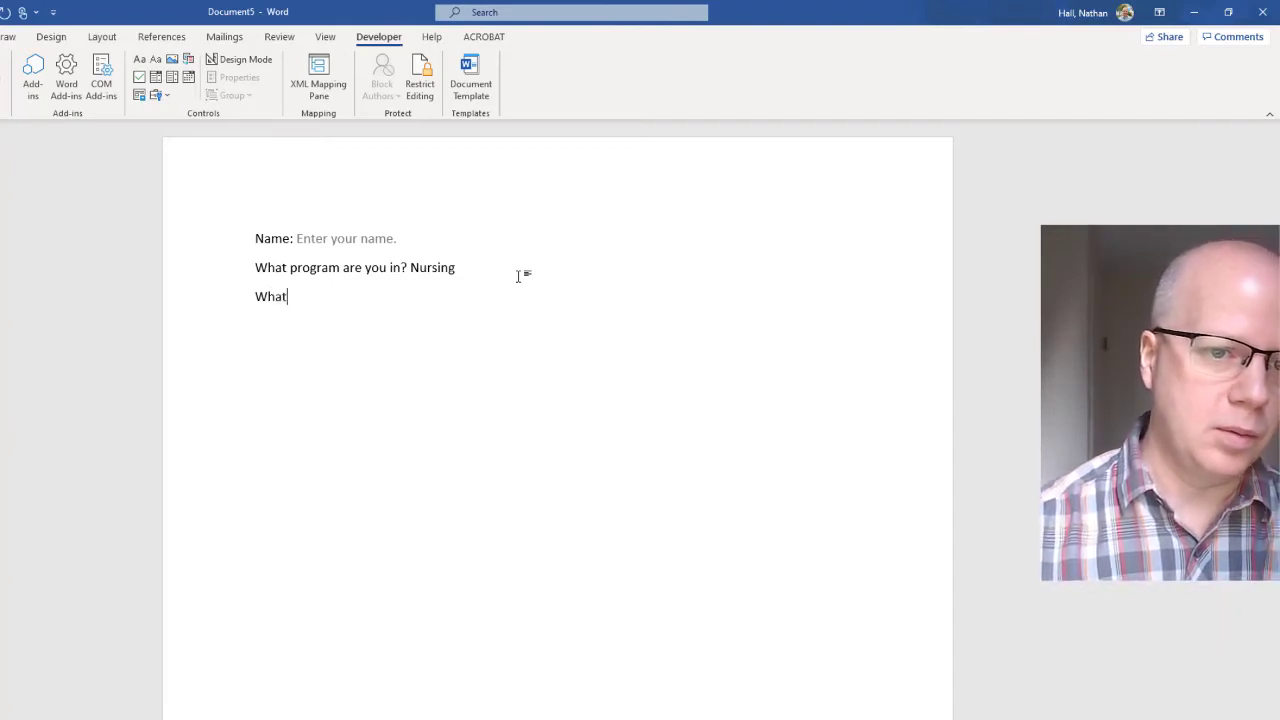
type("semester are")
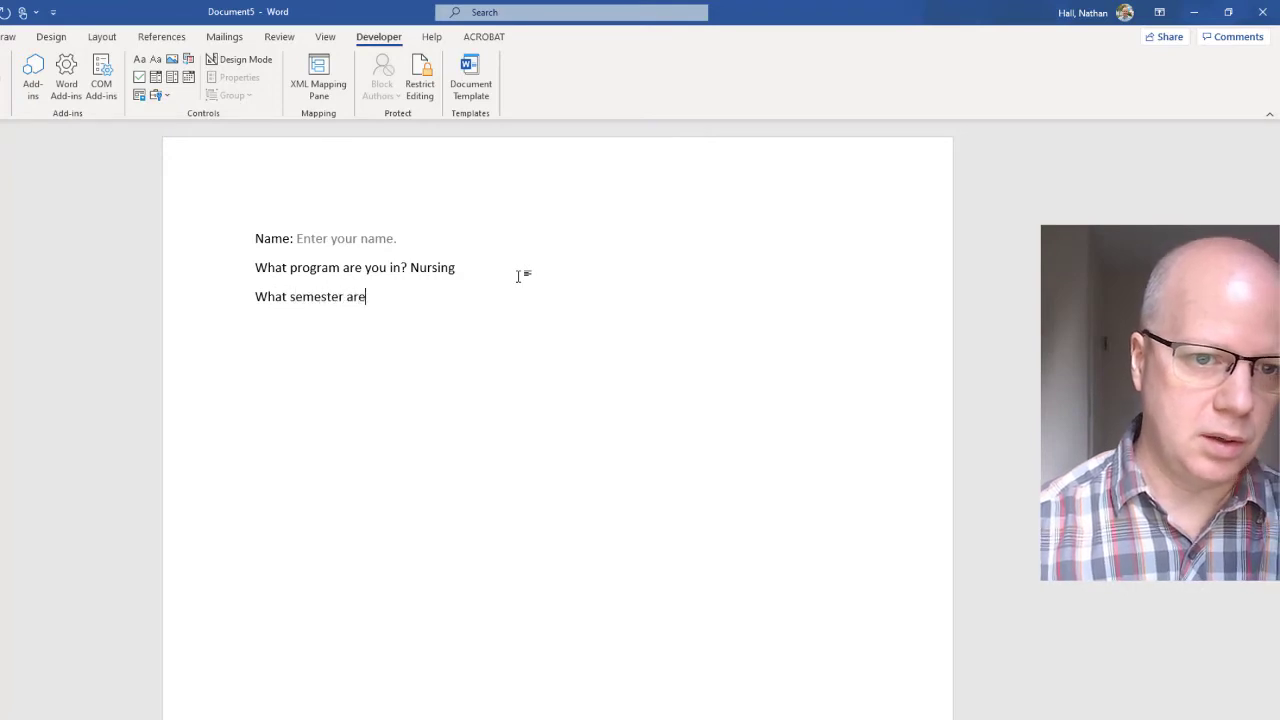
type(" you in?")
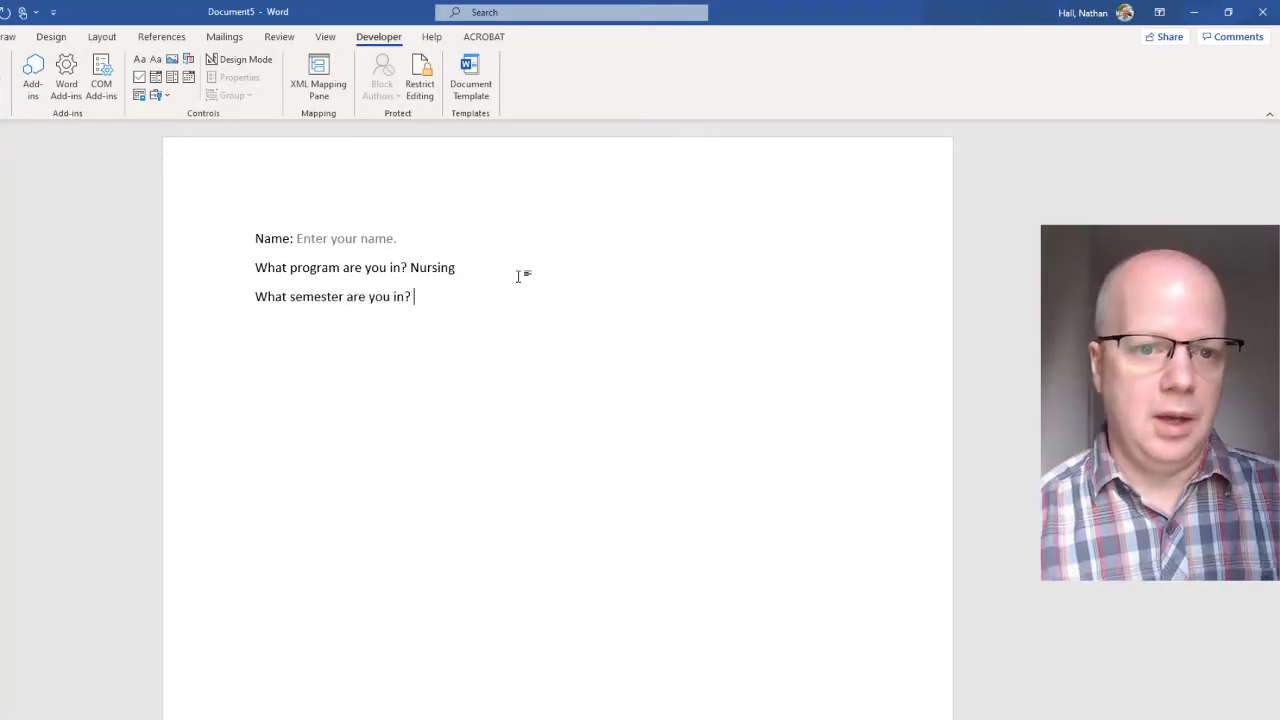
left_click(158, 79)
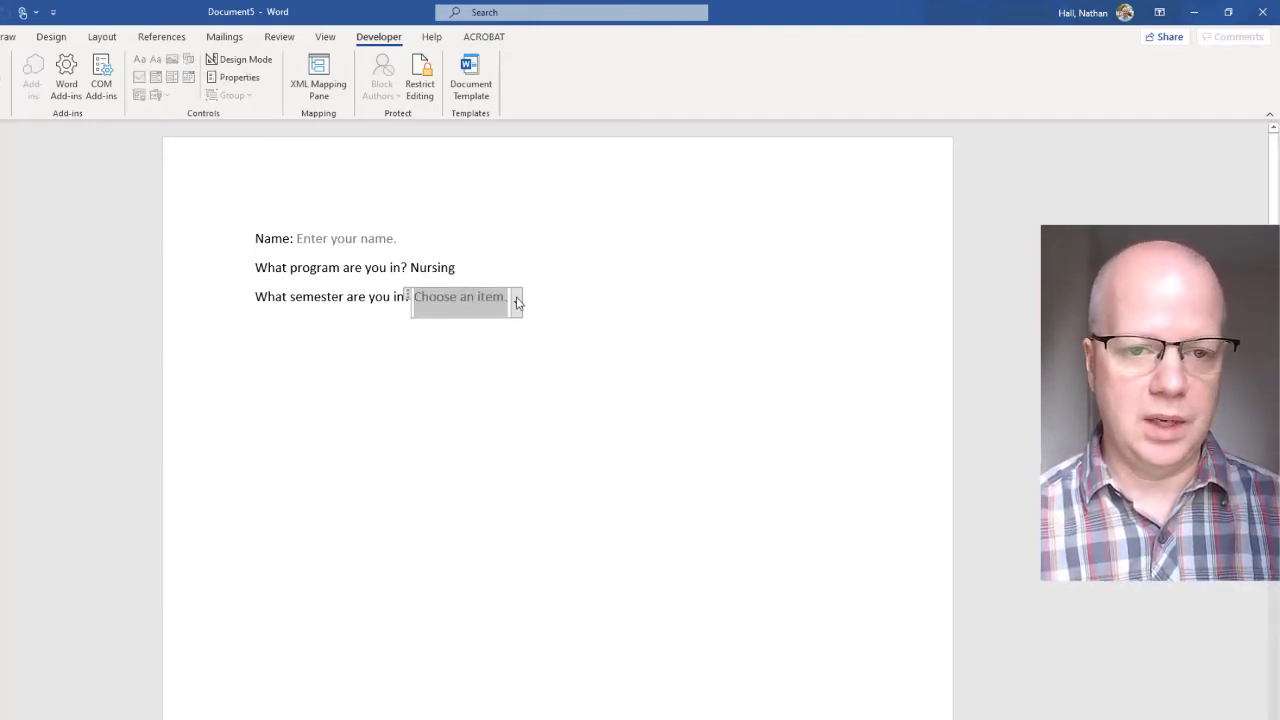
Add the choices First, Second and Final to the semester combo box and apply its properties
left_click(245, 77)
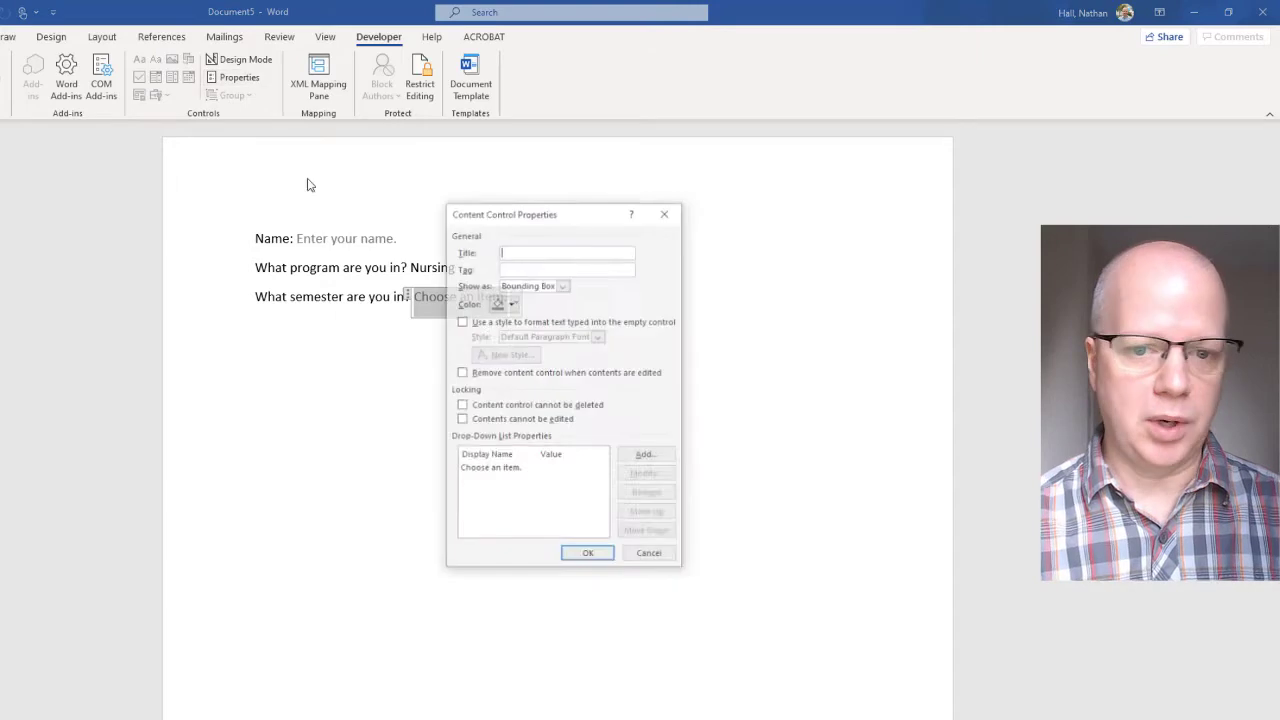
left_click(647, 456)
type("First")
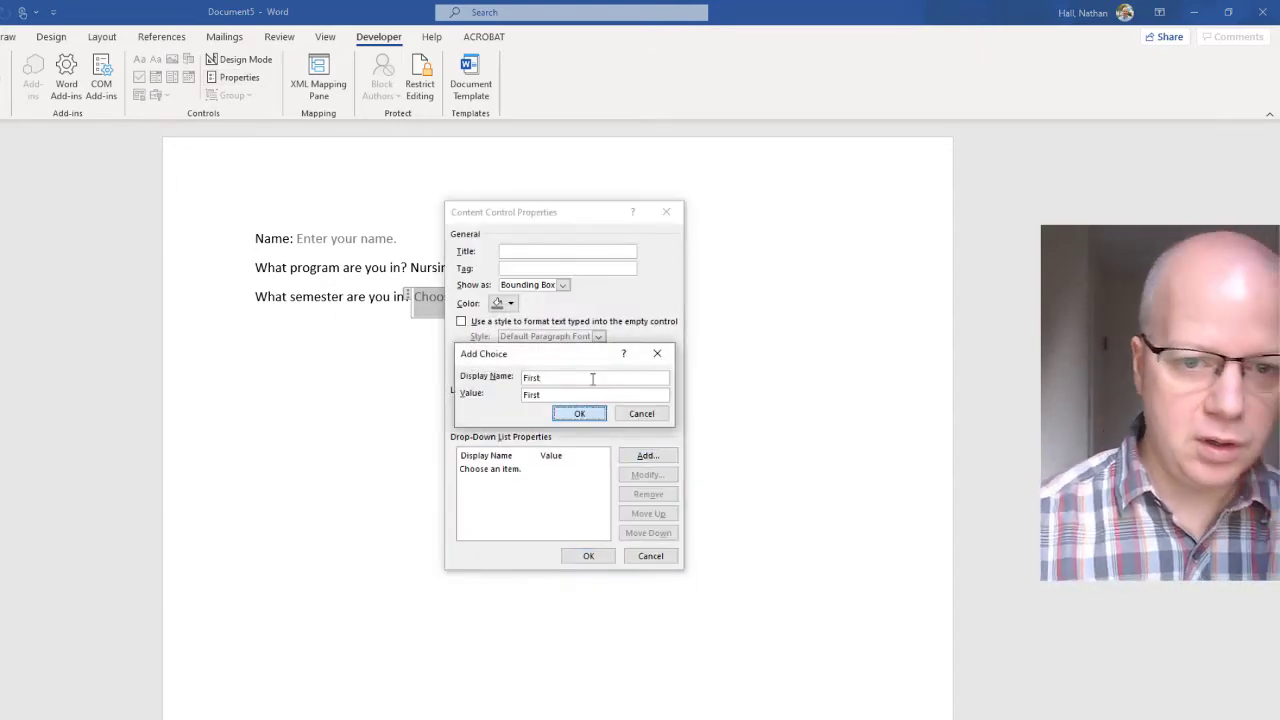
key("Return")
left_click(640, 456)
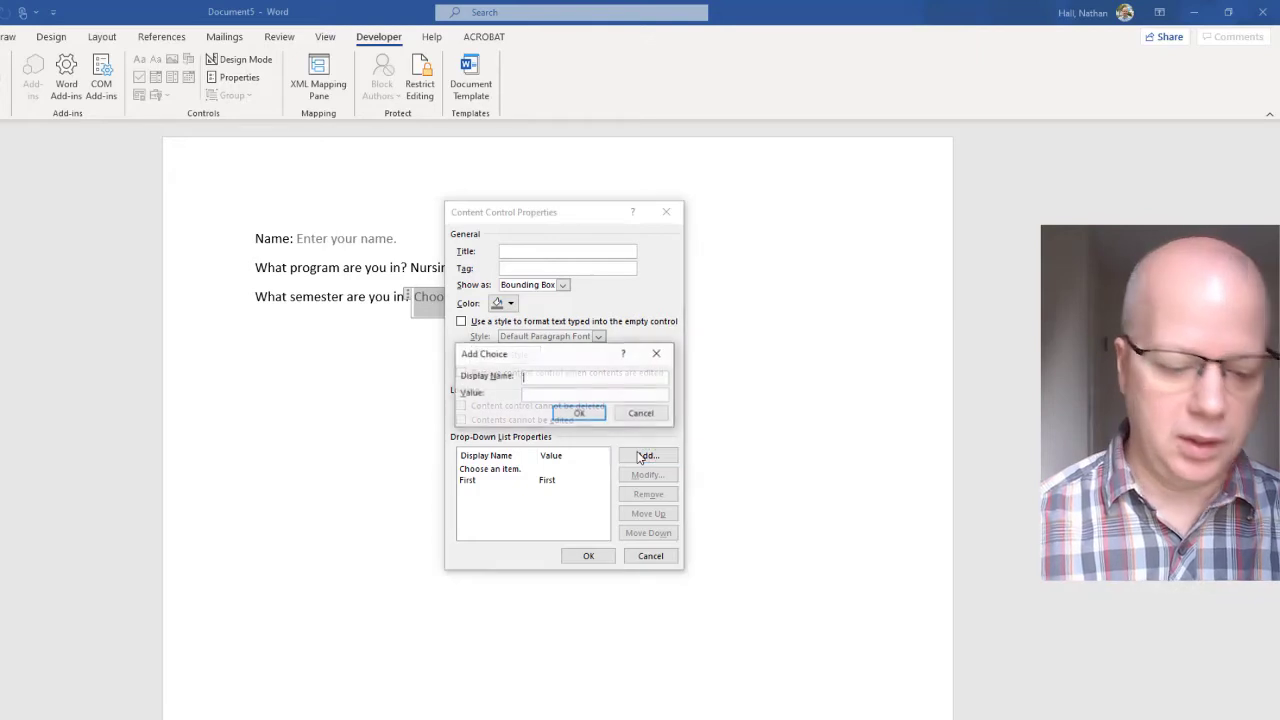
type("Second")
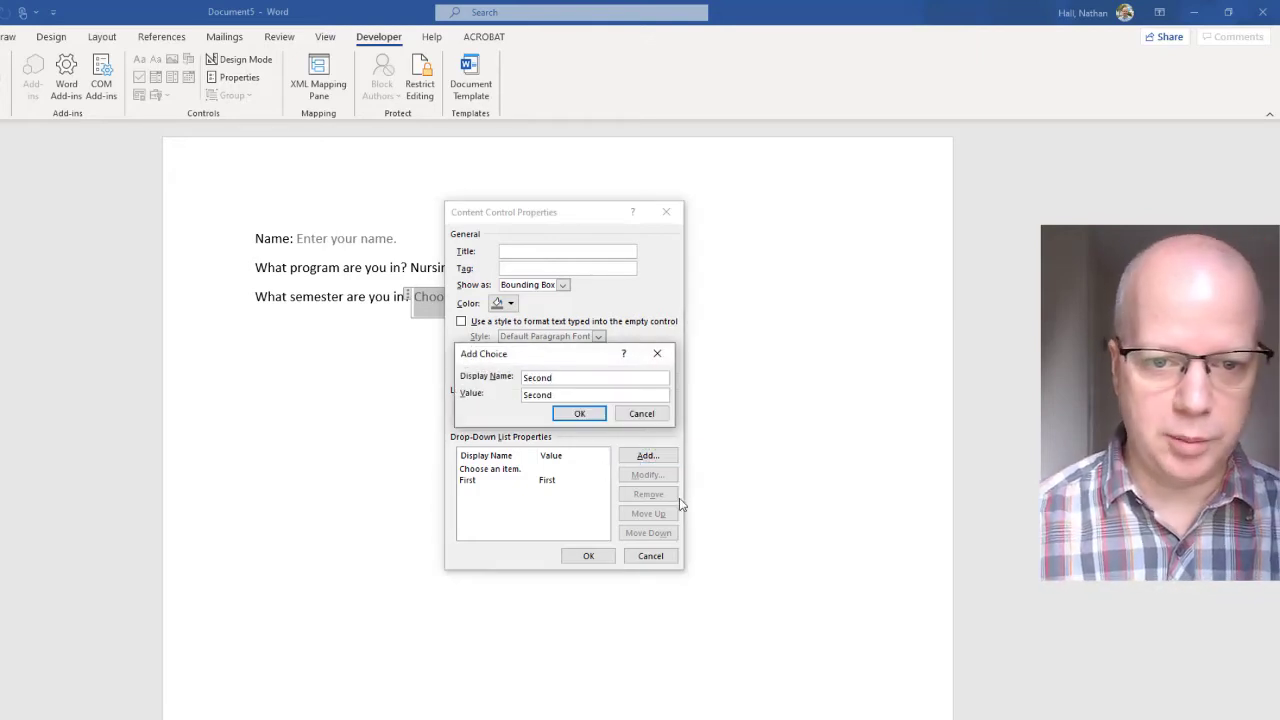
left_click(580, 416)
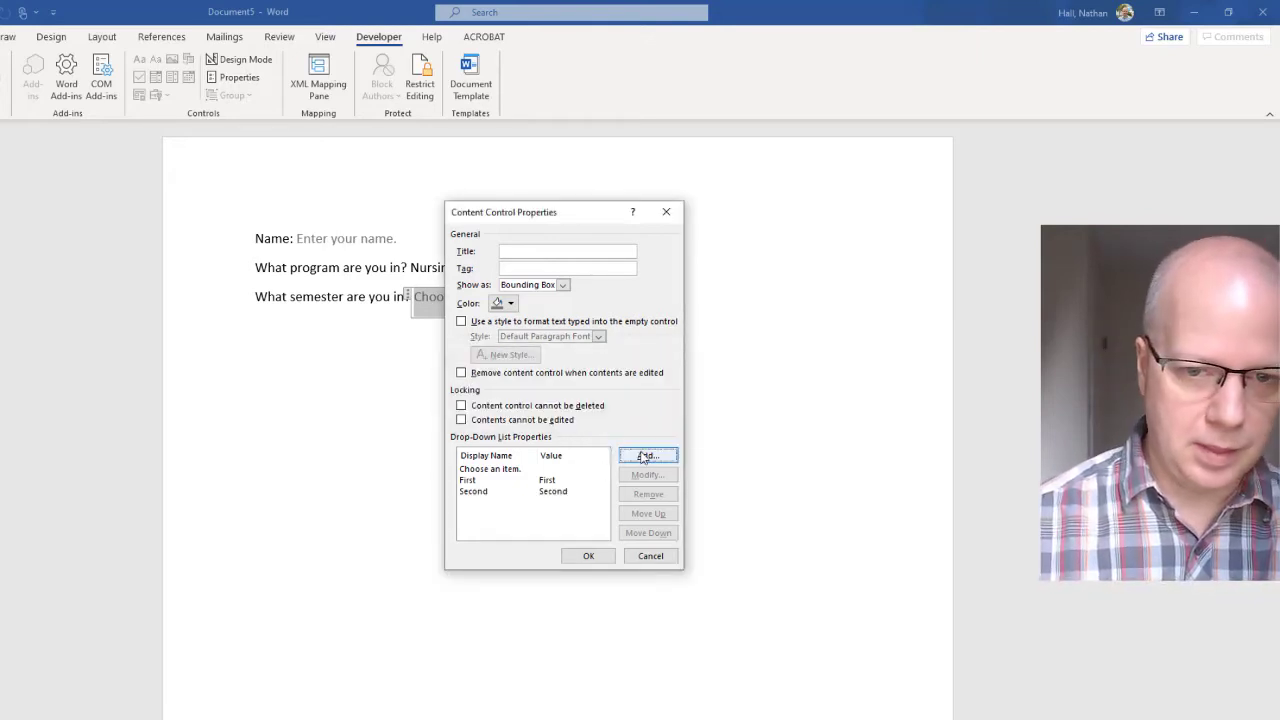
left_click(644, 456)
type("Final")
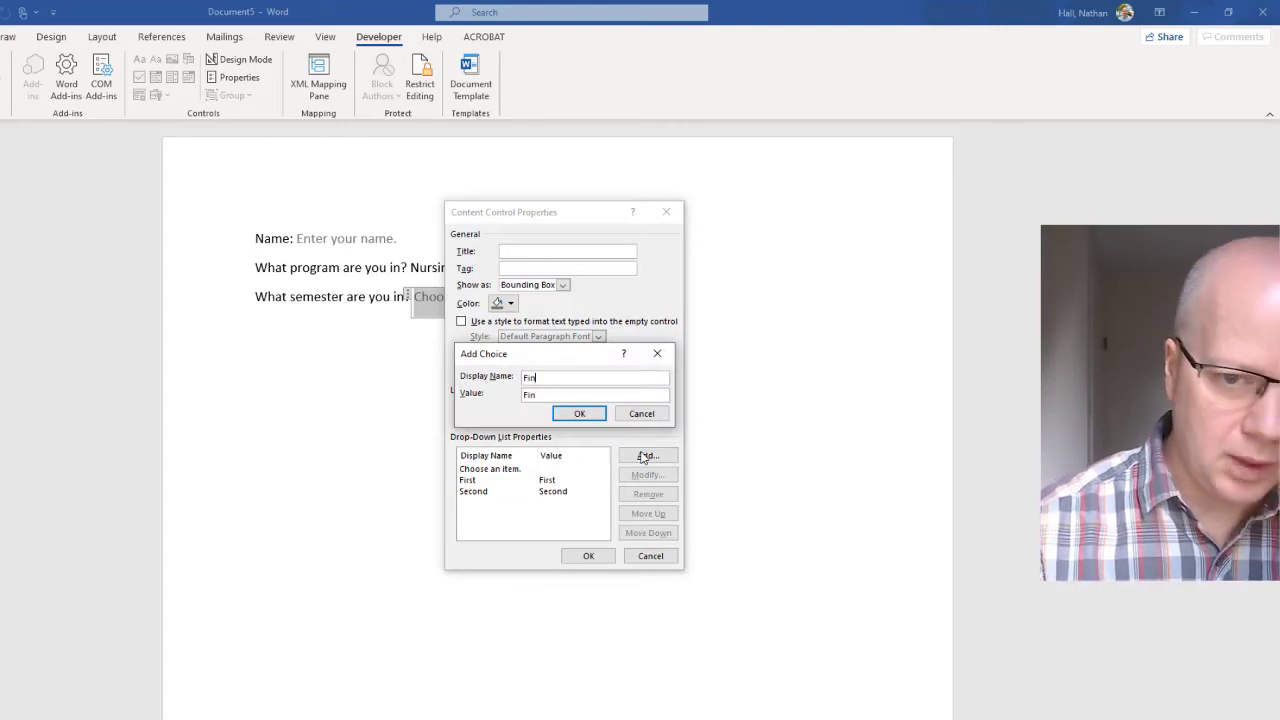
left_click(584, 414)
left_click(590, 556)
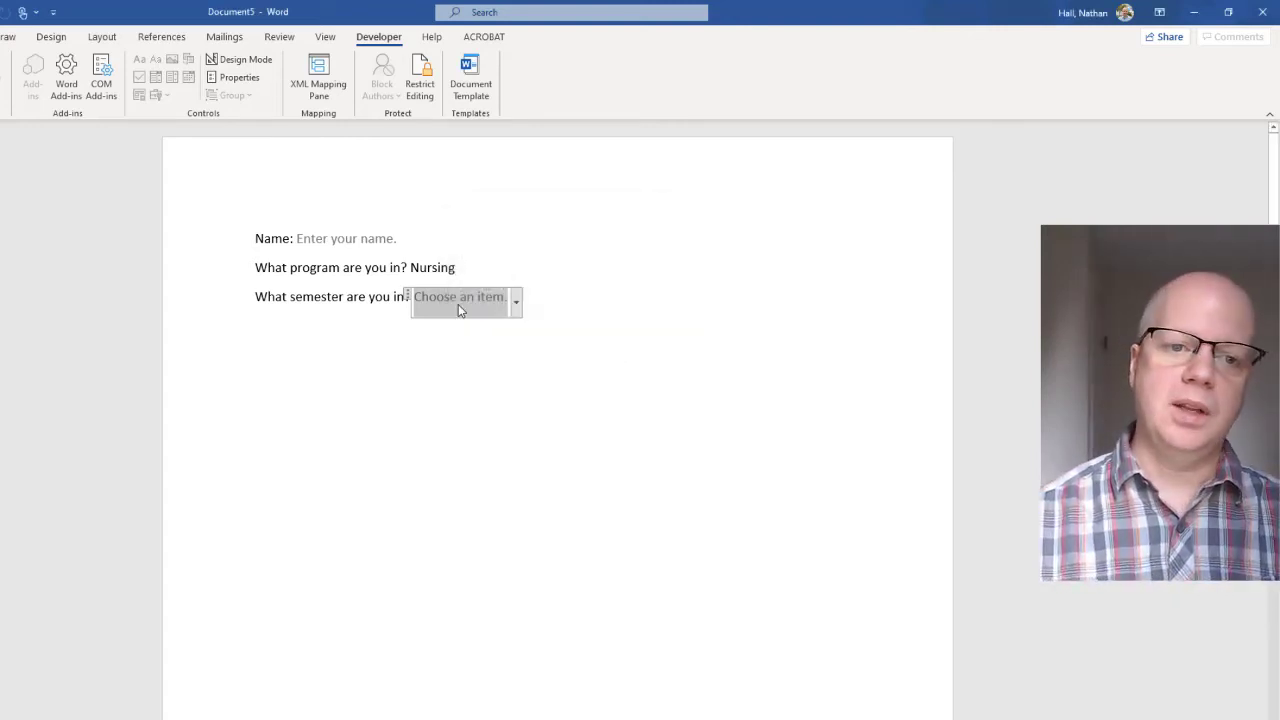
Choose Second in the semester combo box
left_click(513, 306)
left_click(440, 336)
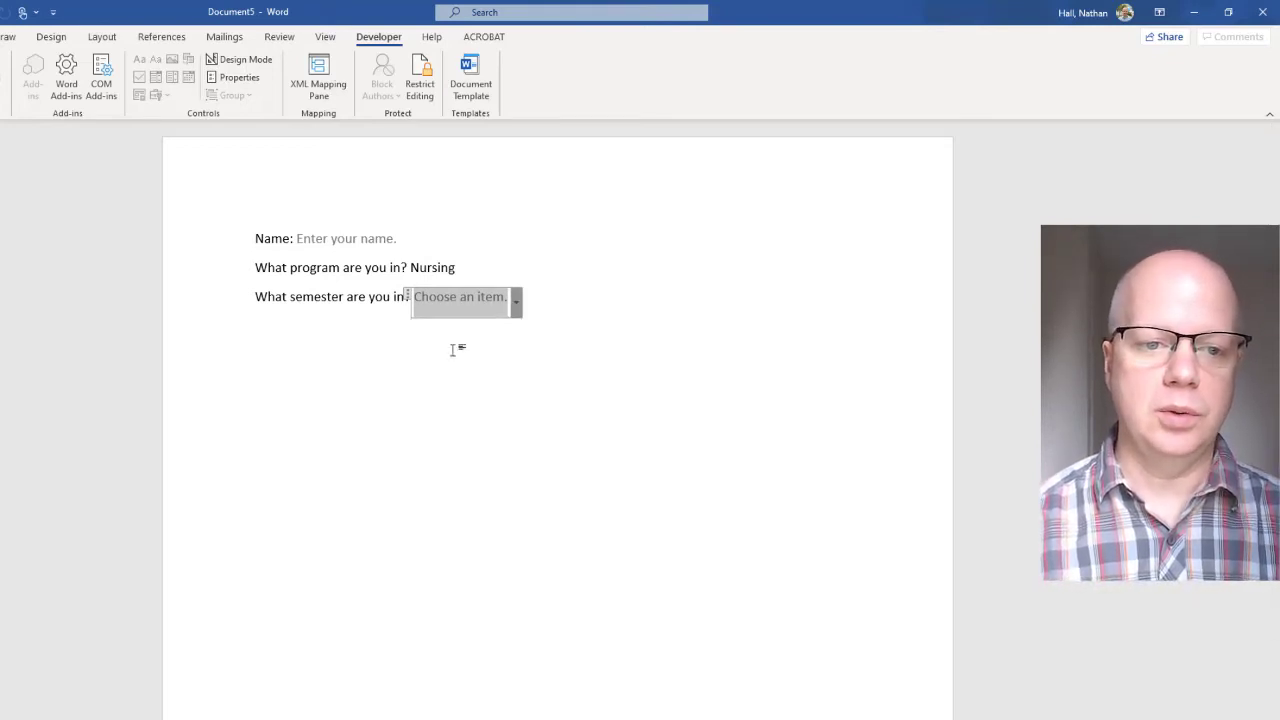
left_click(520, 289)
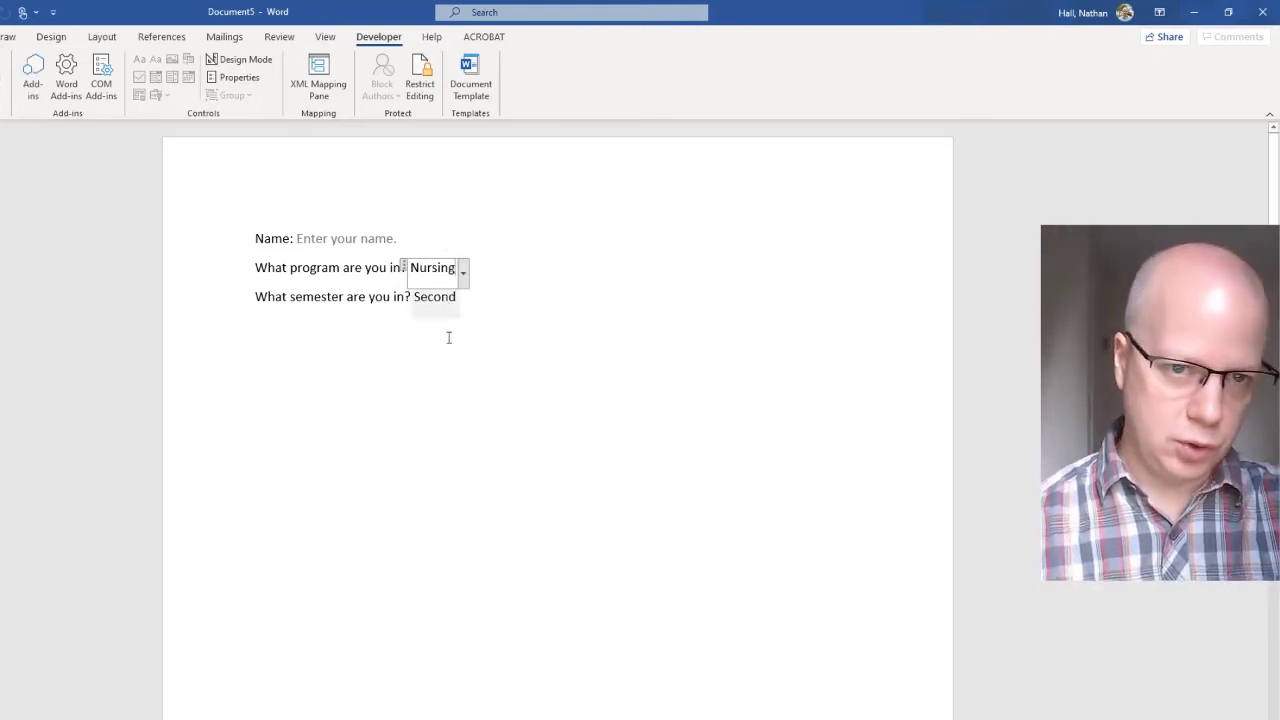
Enter the prompt "Post a picture of yourself:" on a new line below the semester question
left_click(508, 304)
key("Return")
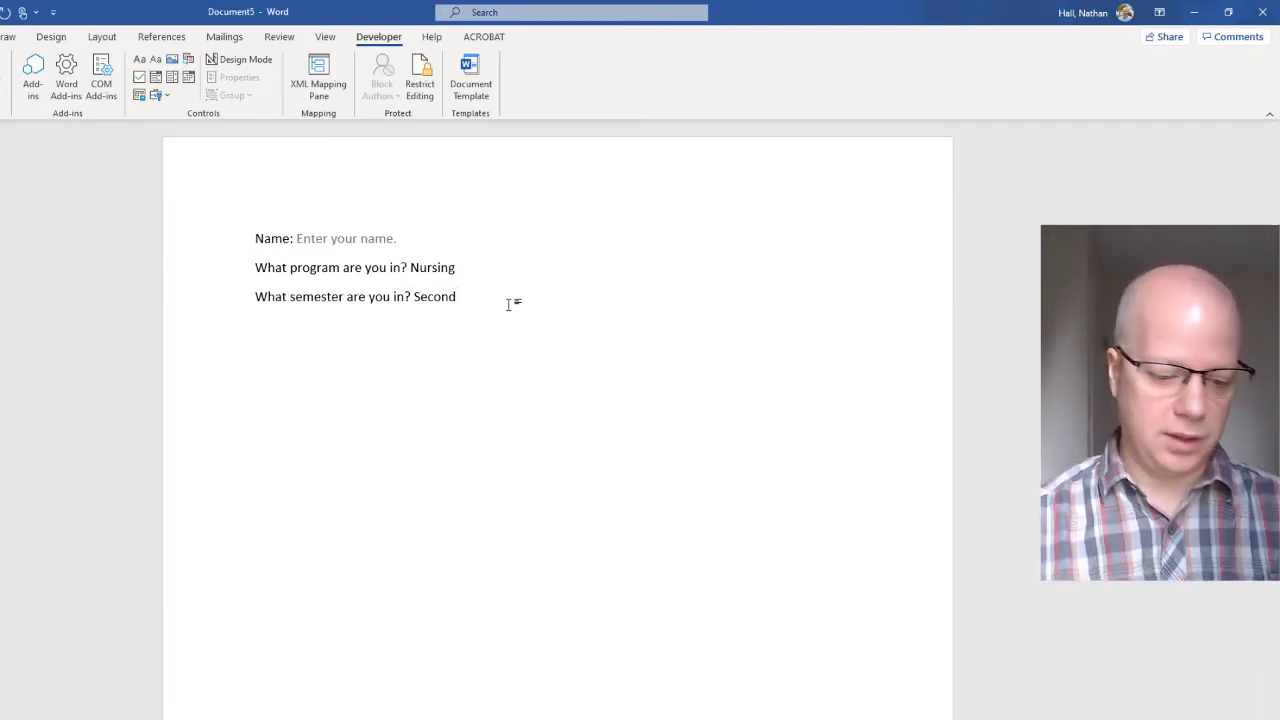
type("ost a ")
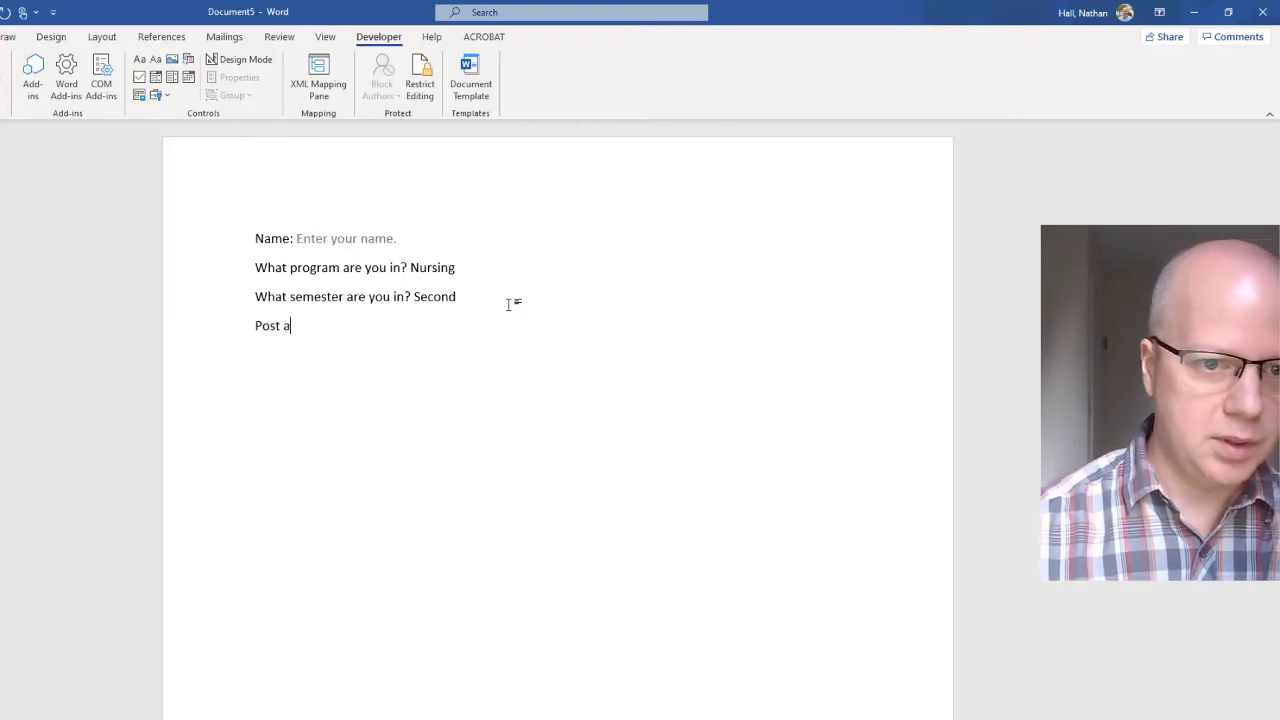
type("pictu")
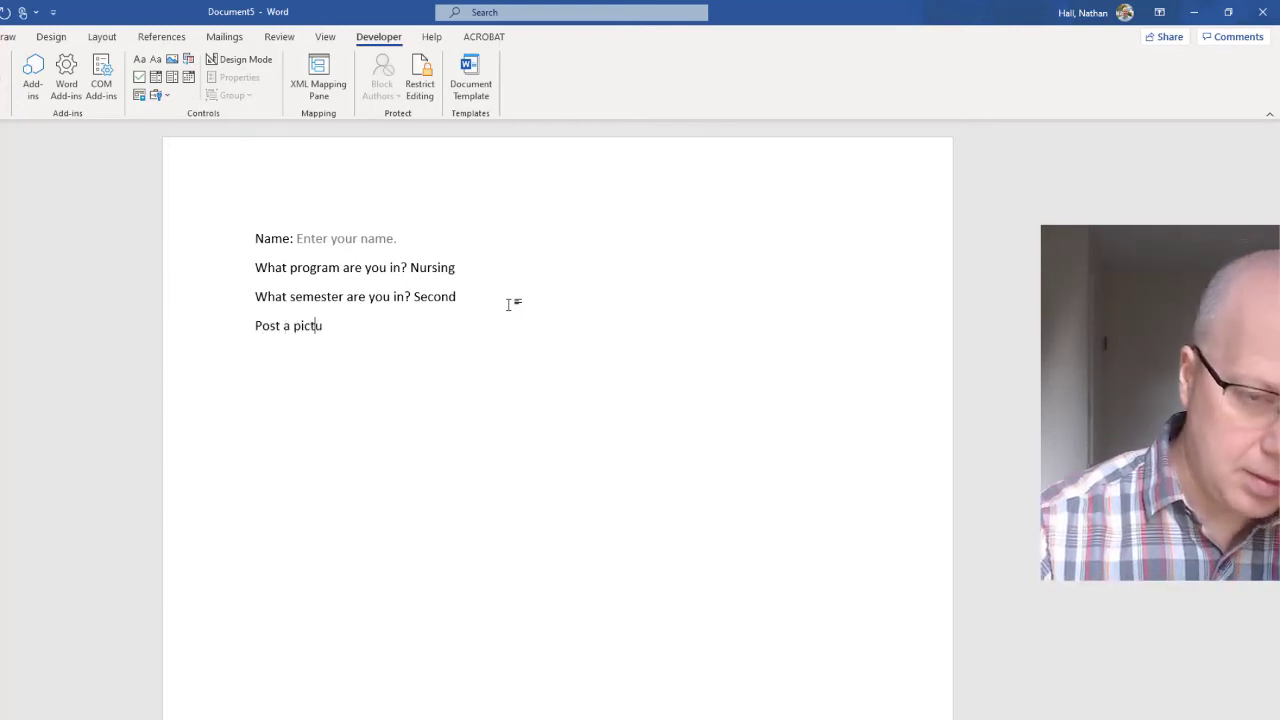
type("re of yourself")
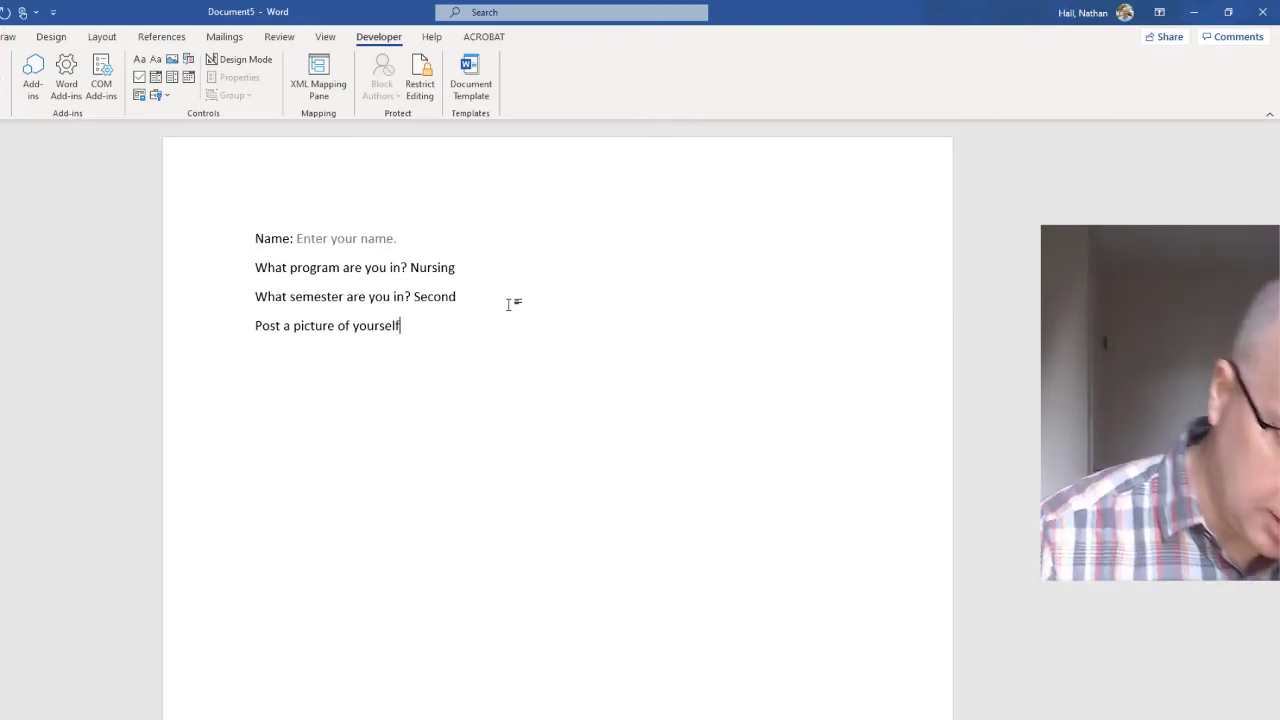
type(":")
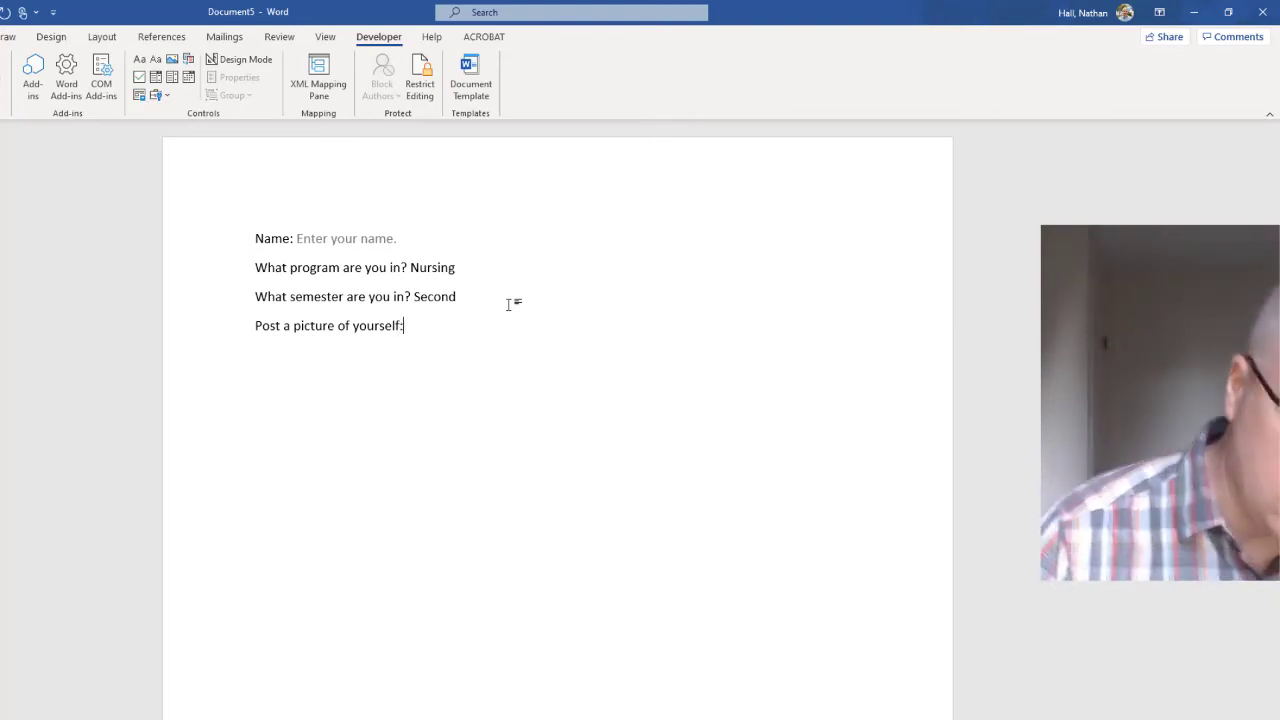
Insert a picture content control below the picture prompt and fill it with the duck icon from the Animals icons
left_click(172, 60)
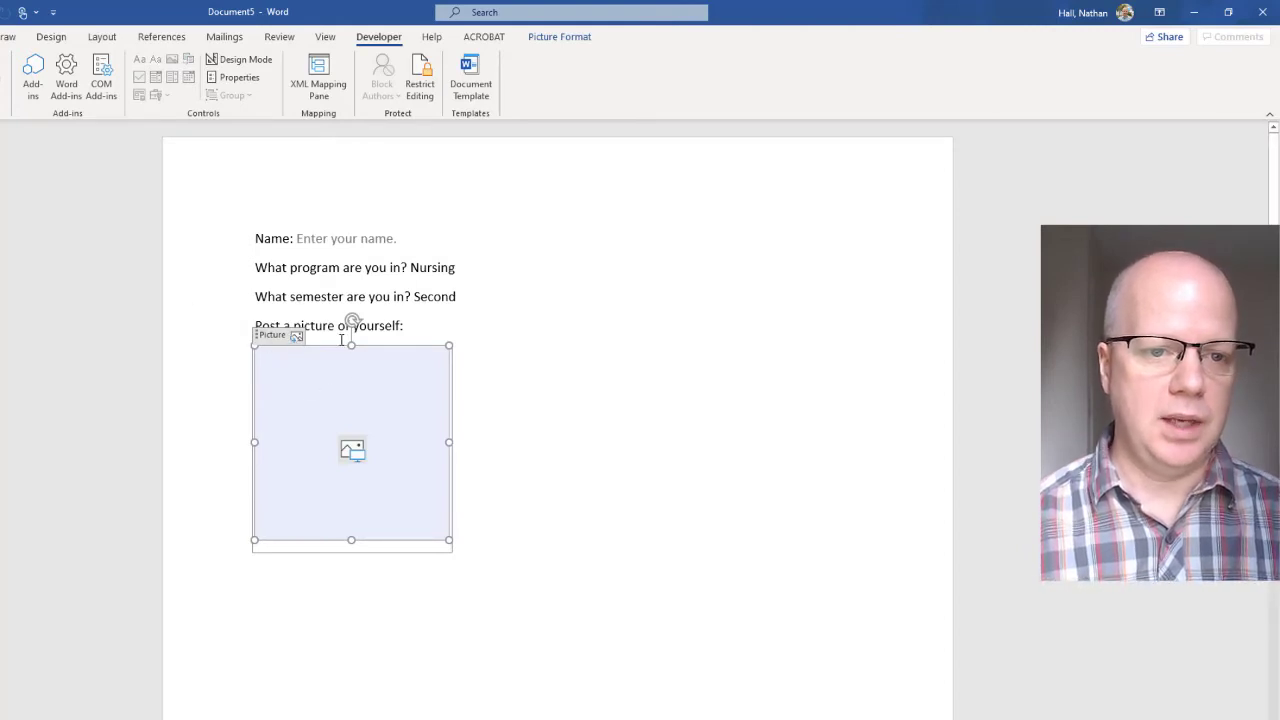
left_click(543, 511)
left_click(340, 447)
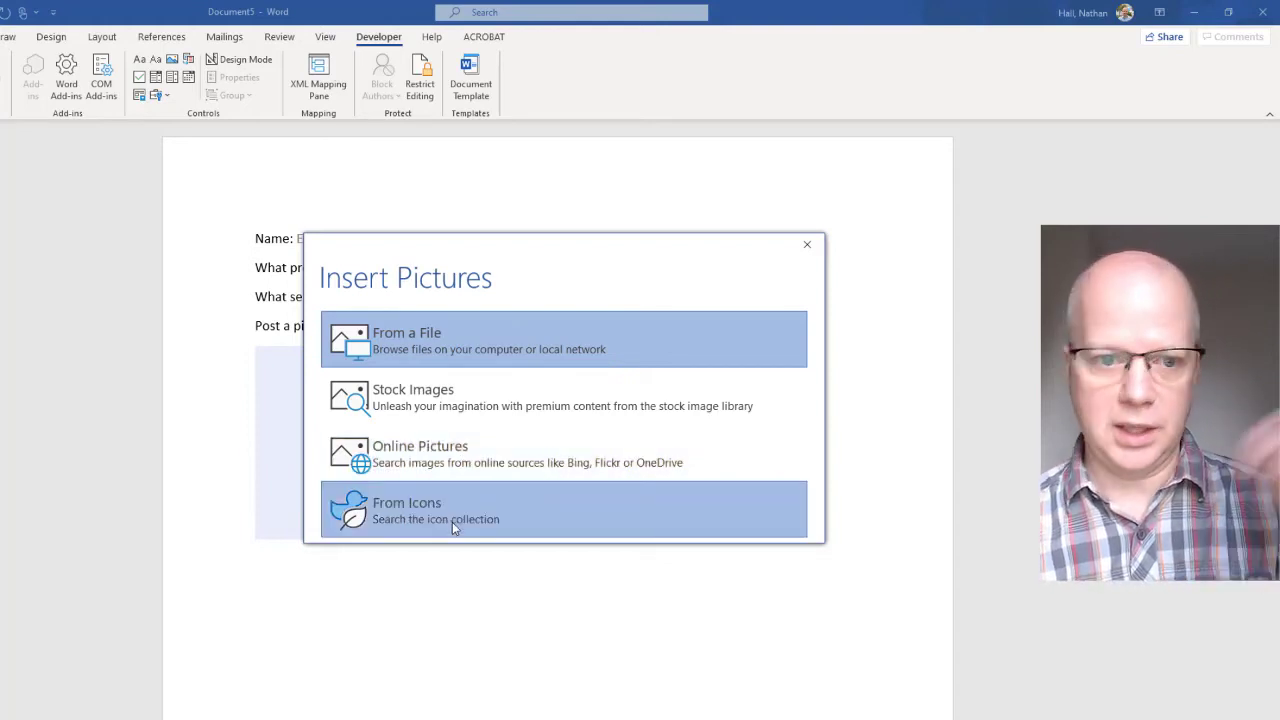
left_click(452, 522)
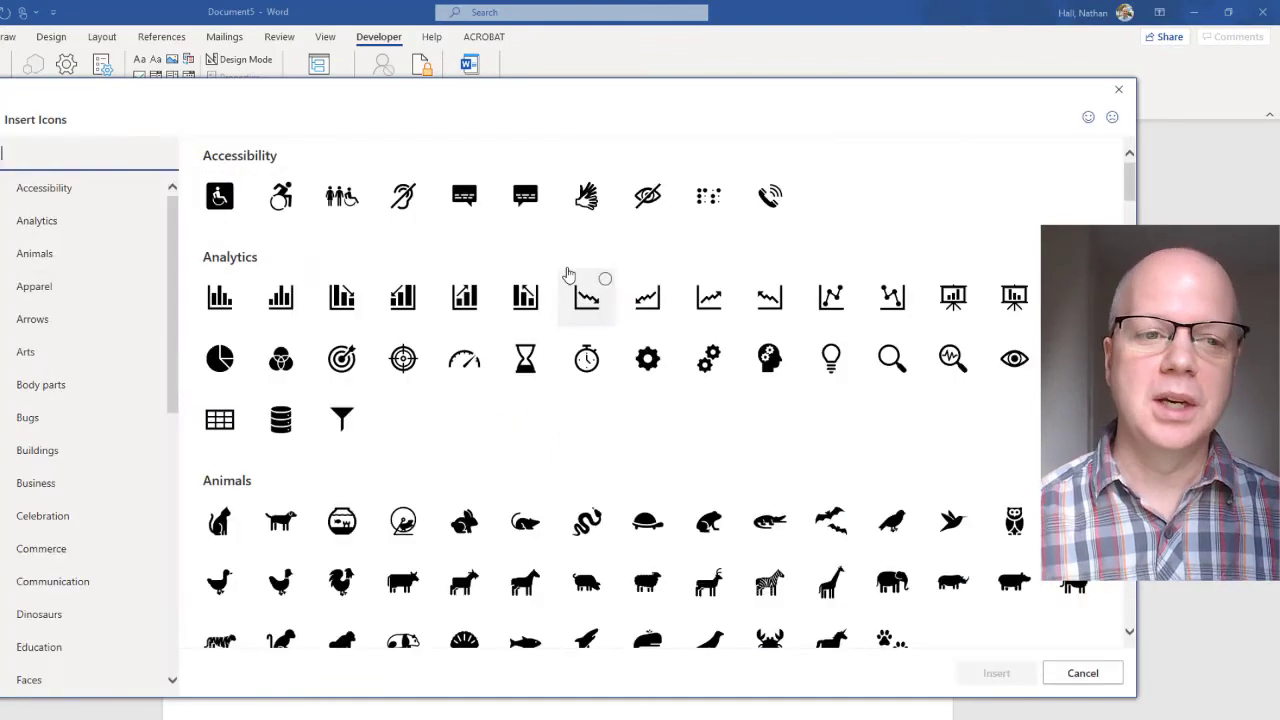
scroll(310, 450, "down", 1)
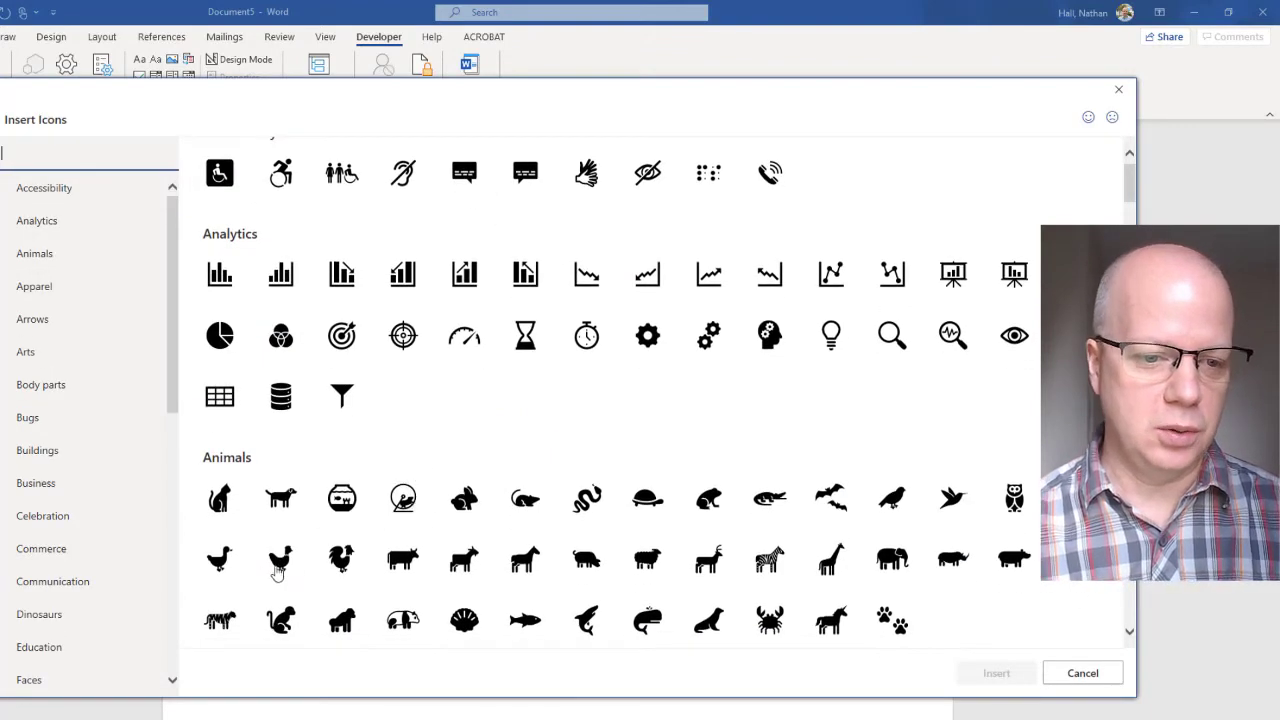
left_click(221, 562)
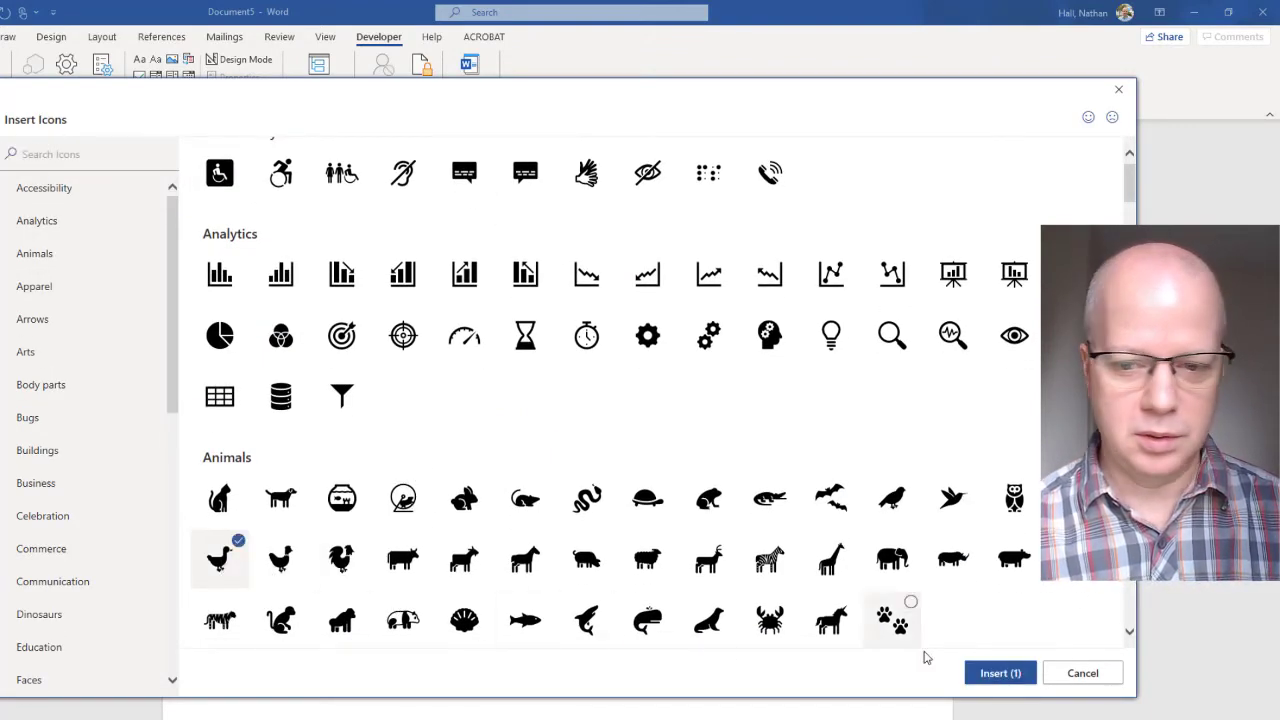
left_click(994, 673)
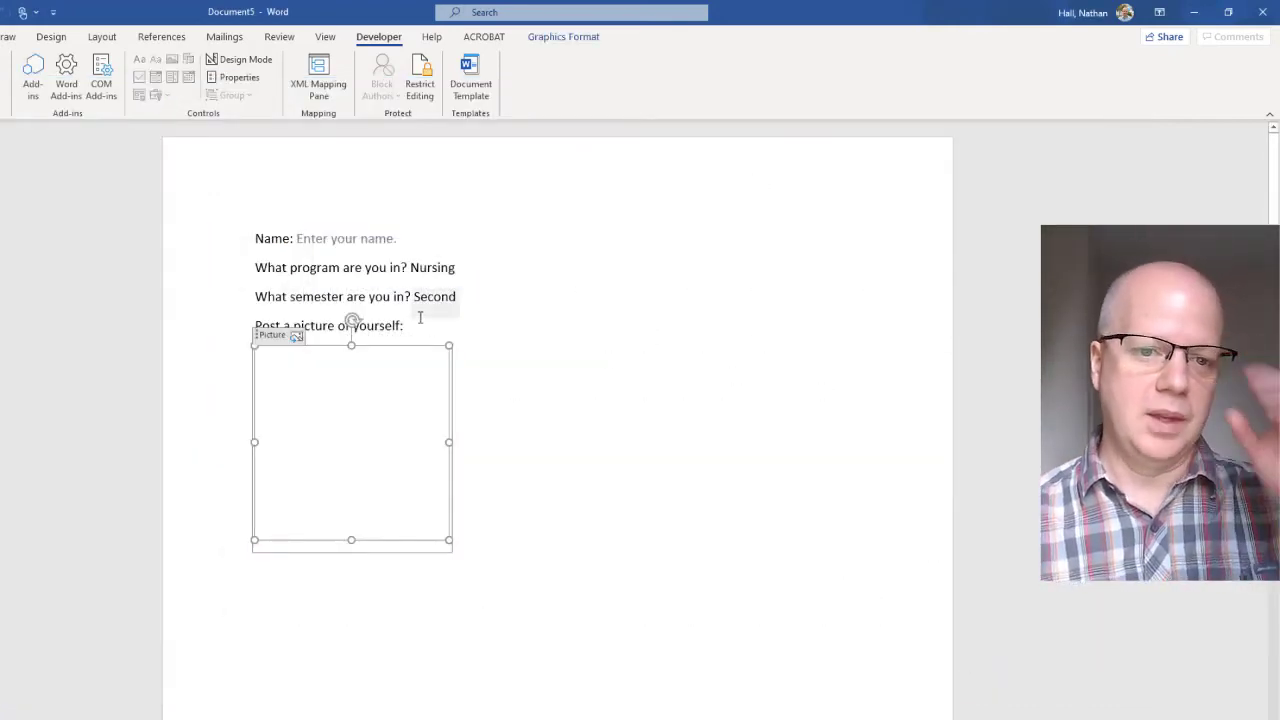
Delete the picture content control below the "Post a picture of yourself:" prompt
key("Delete")
key("ctrl+z")
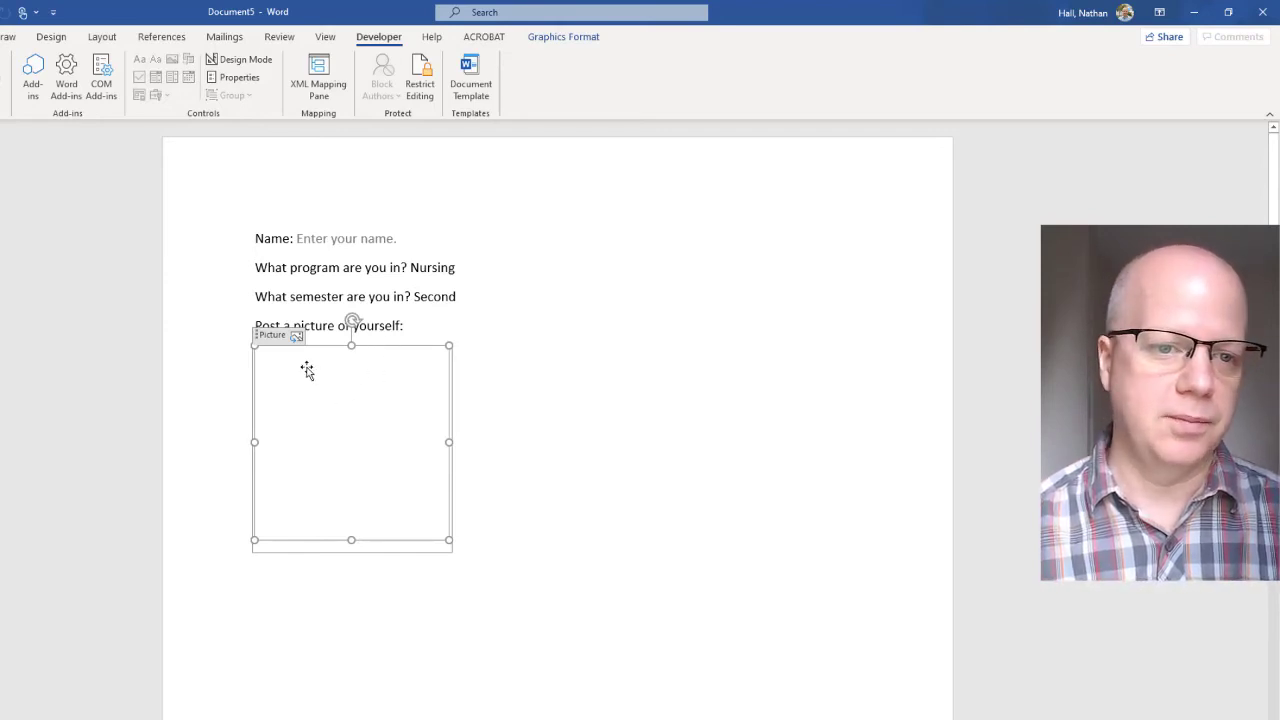
key("Delete")
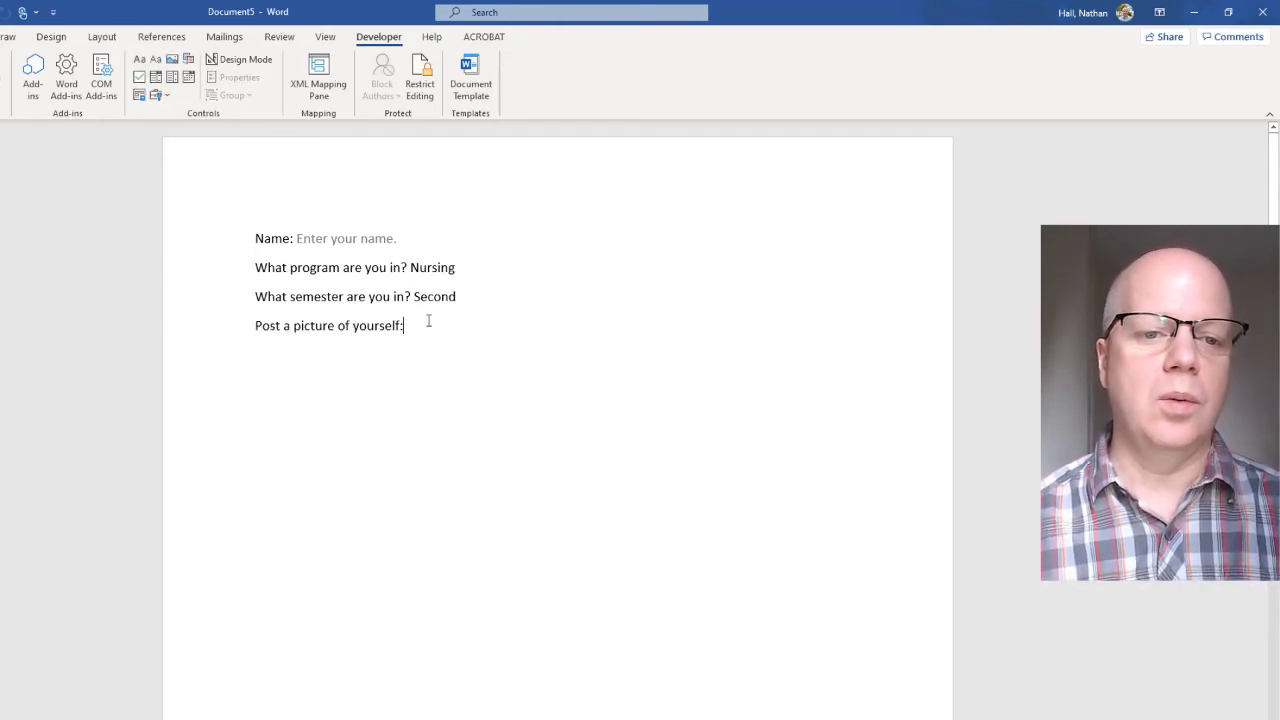
key("ctrl+z")
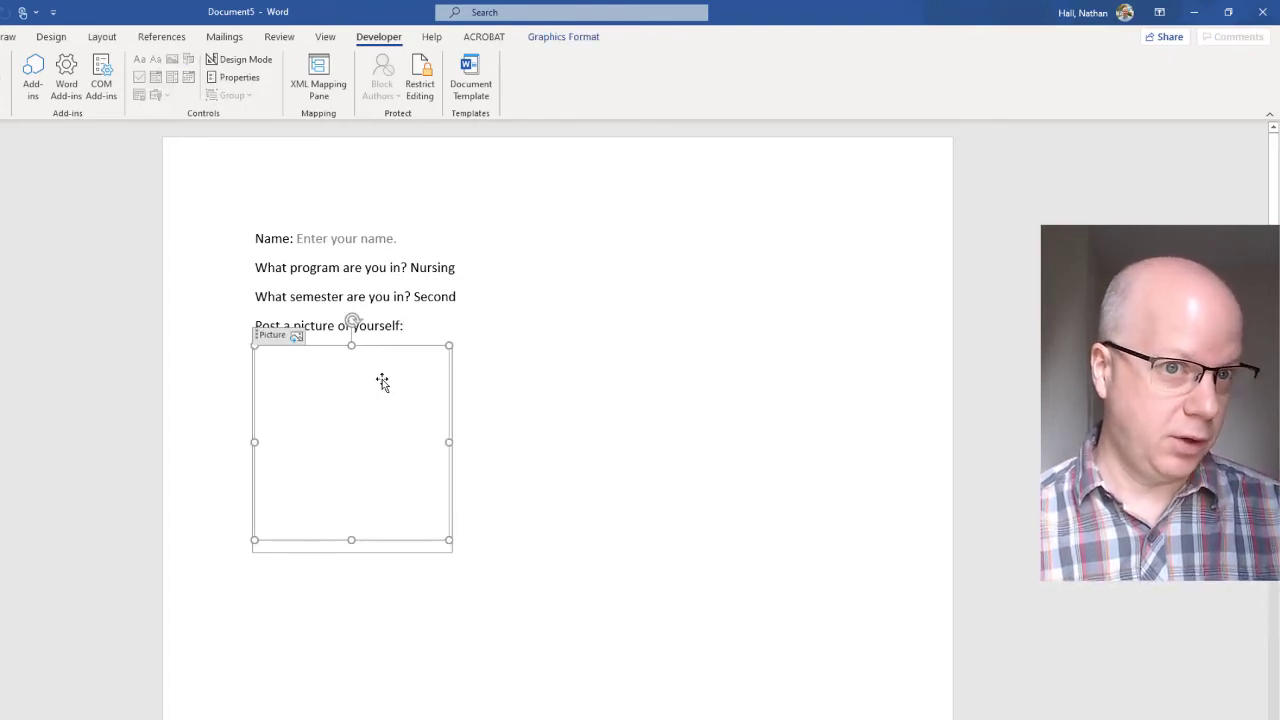
scroll(417, 314, "down", 1)
scroll(300, 280, "up", 1)
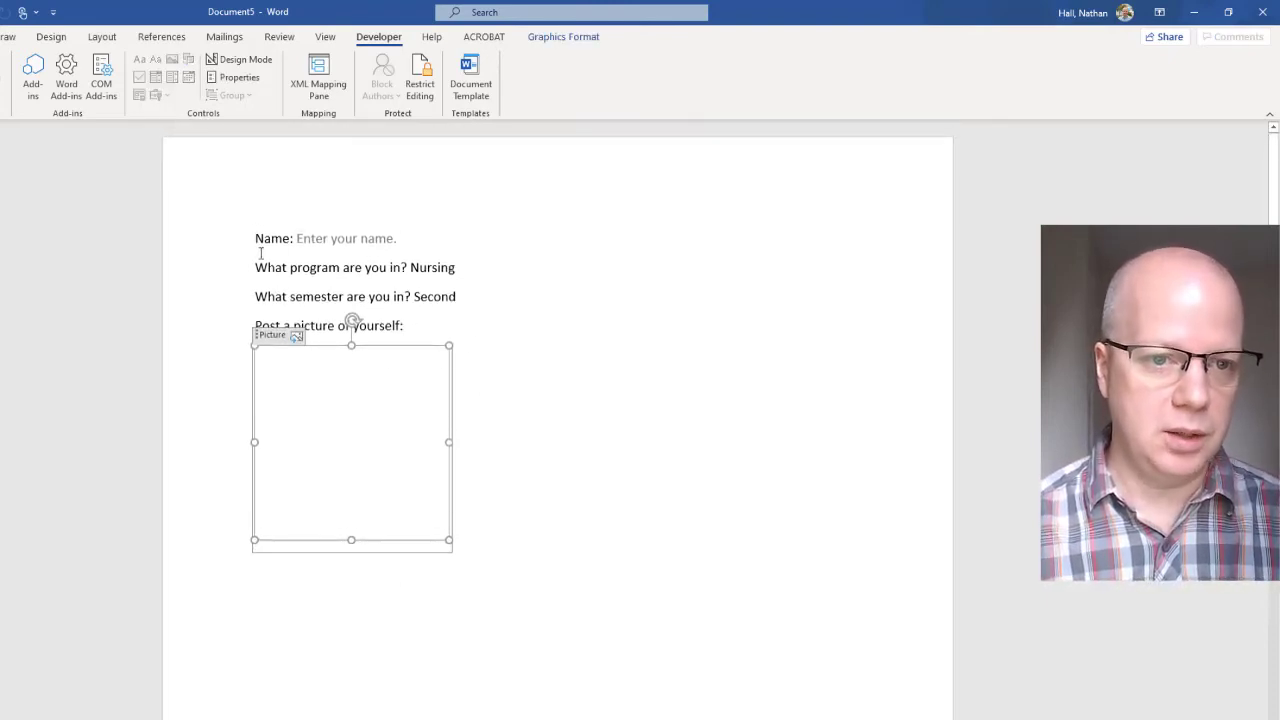
key("Delete")
Add a line above the program question reading "Are you registered for this course: Yes No"
left_click(256, 267)
key("Return")
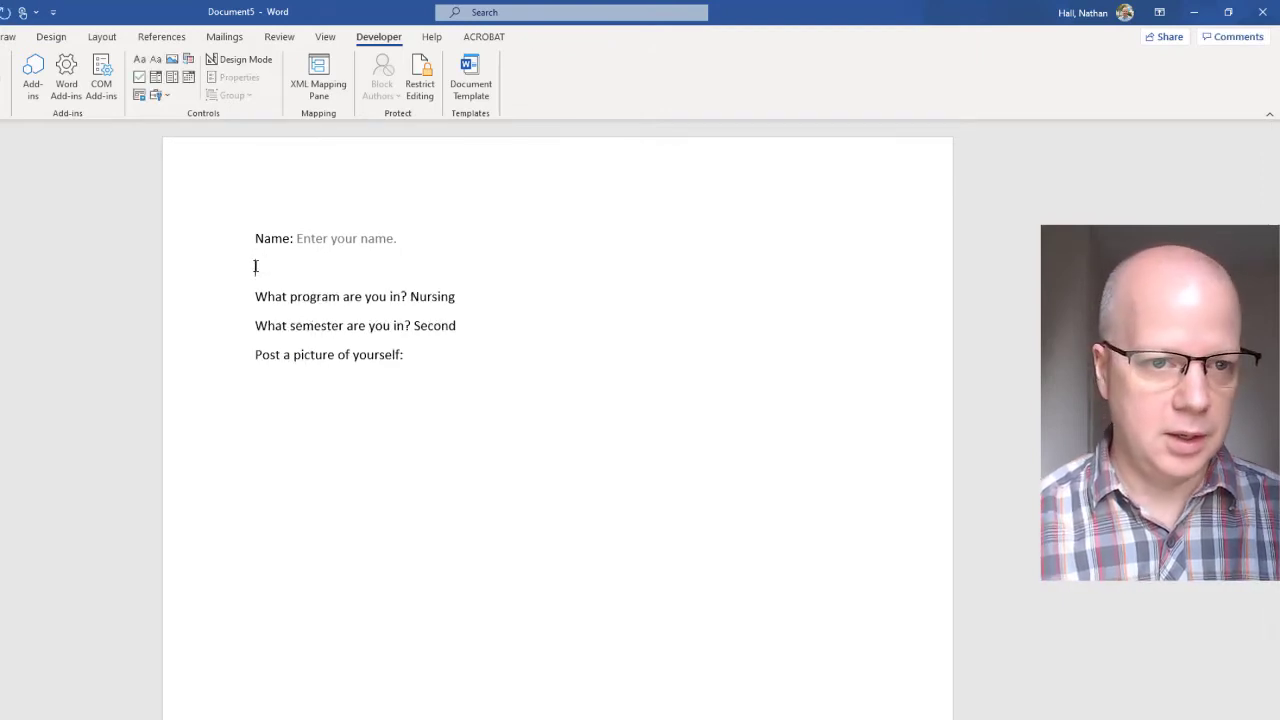
type("Are you ")
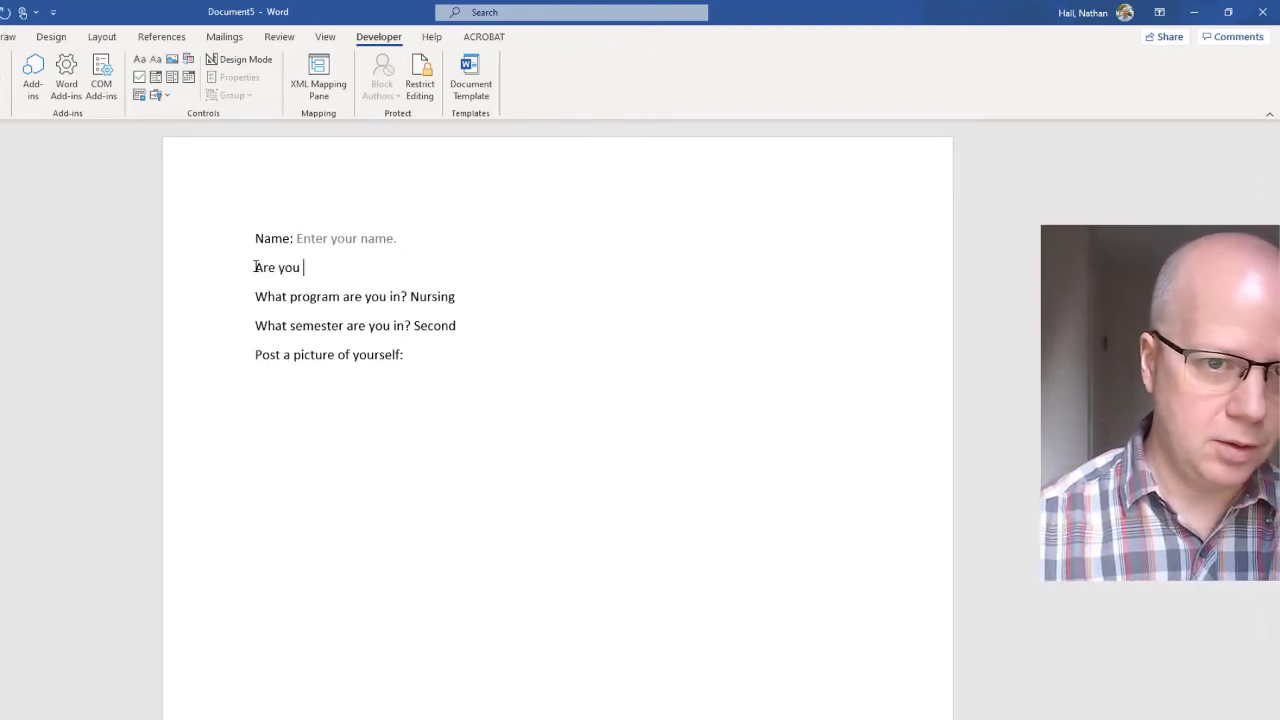
type("registerd")
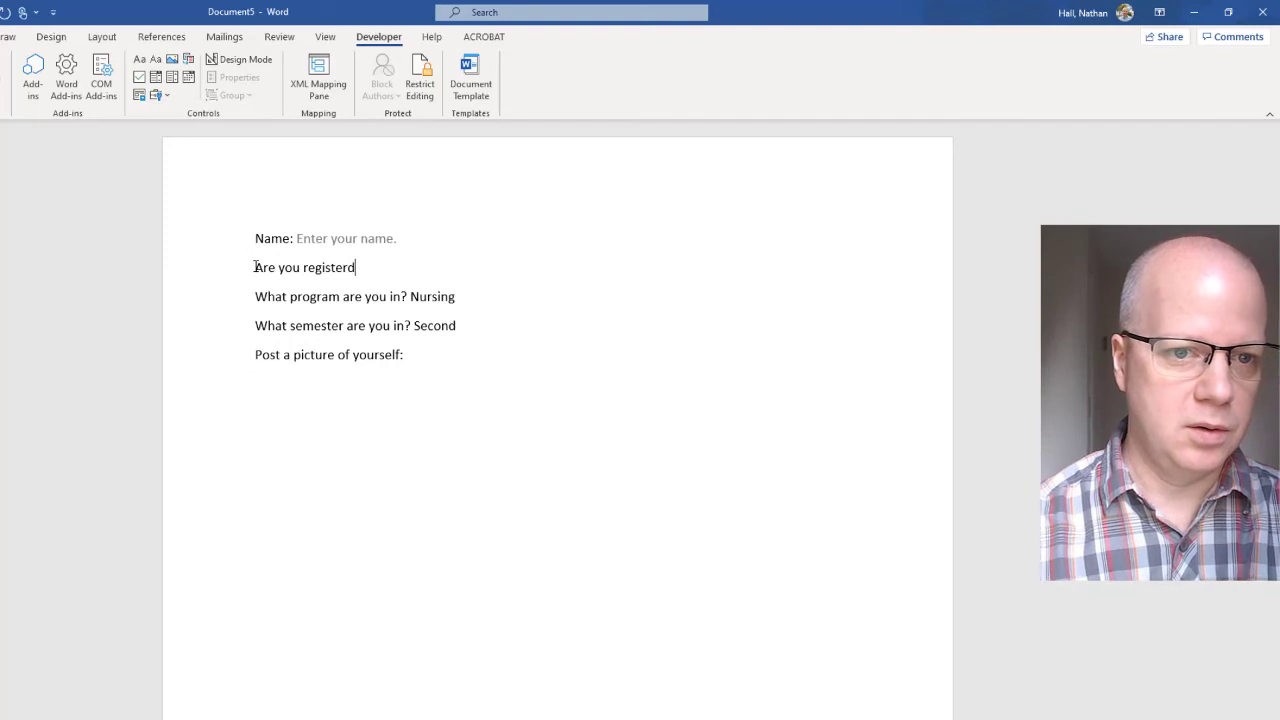
key("BackSpace")
type("ed fo")
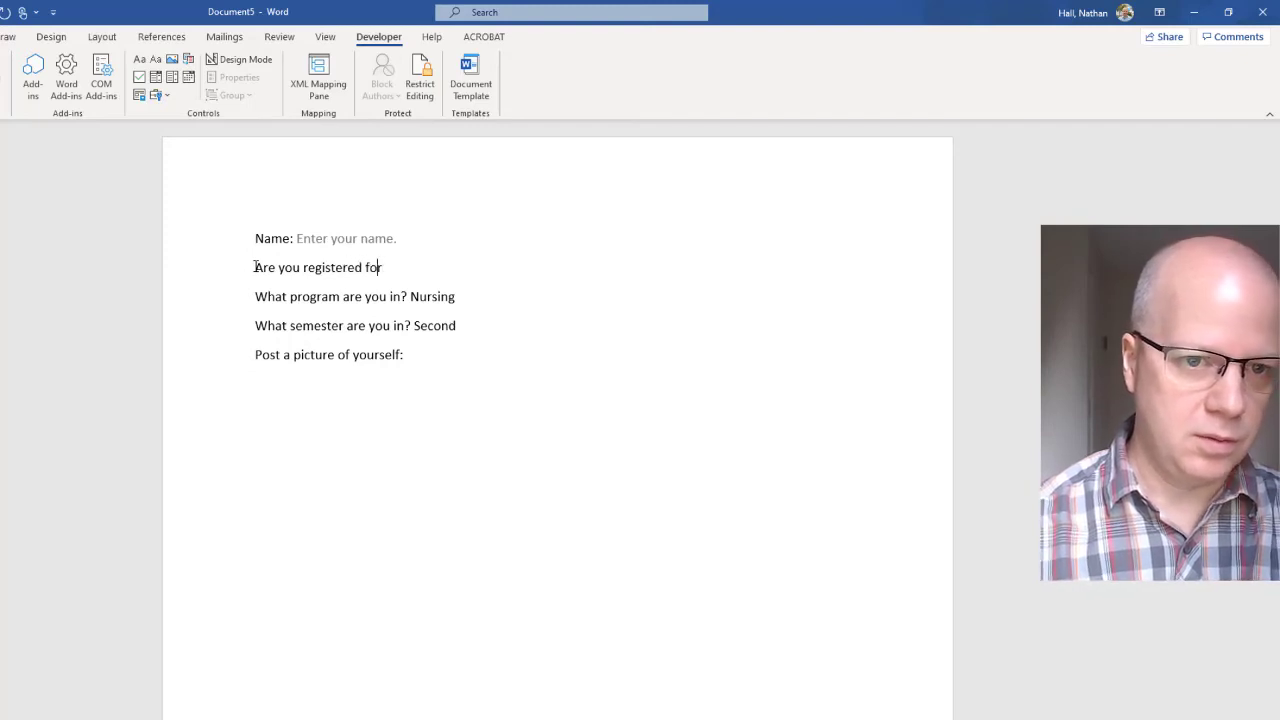
type("r this course")
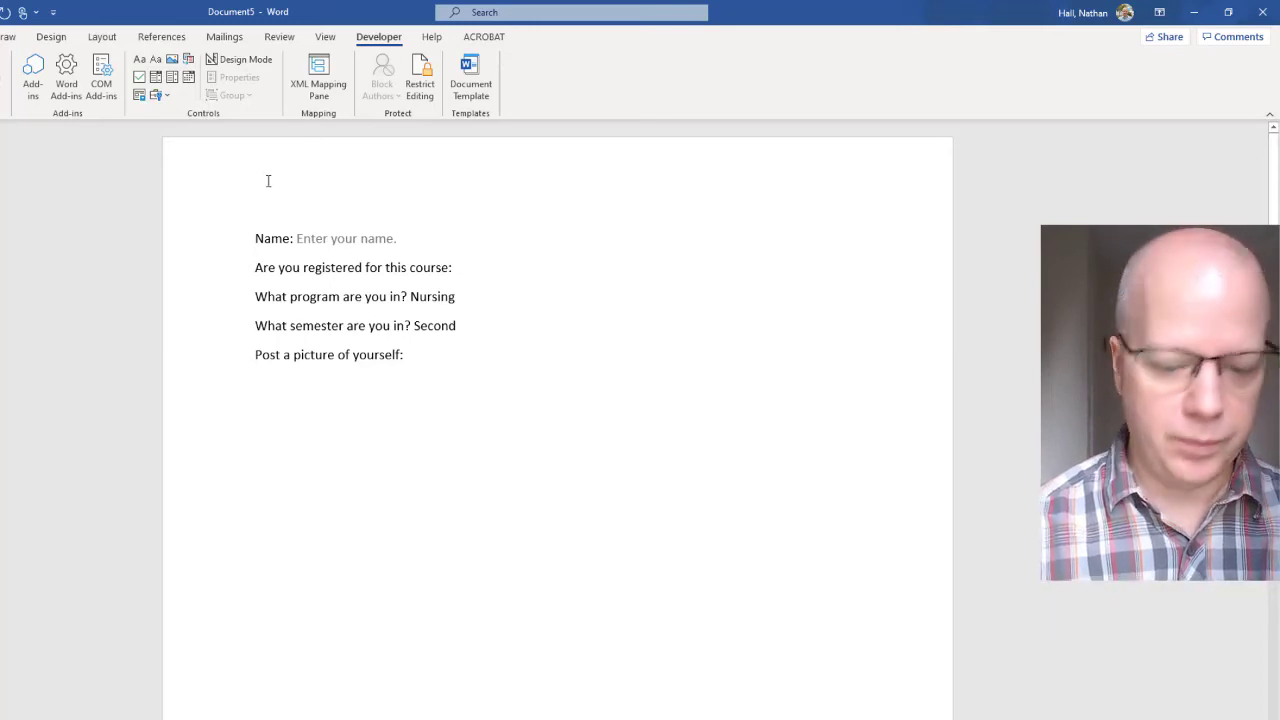
type(": Yes No")
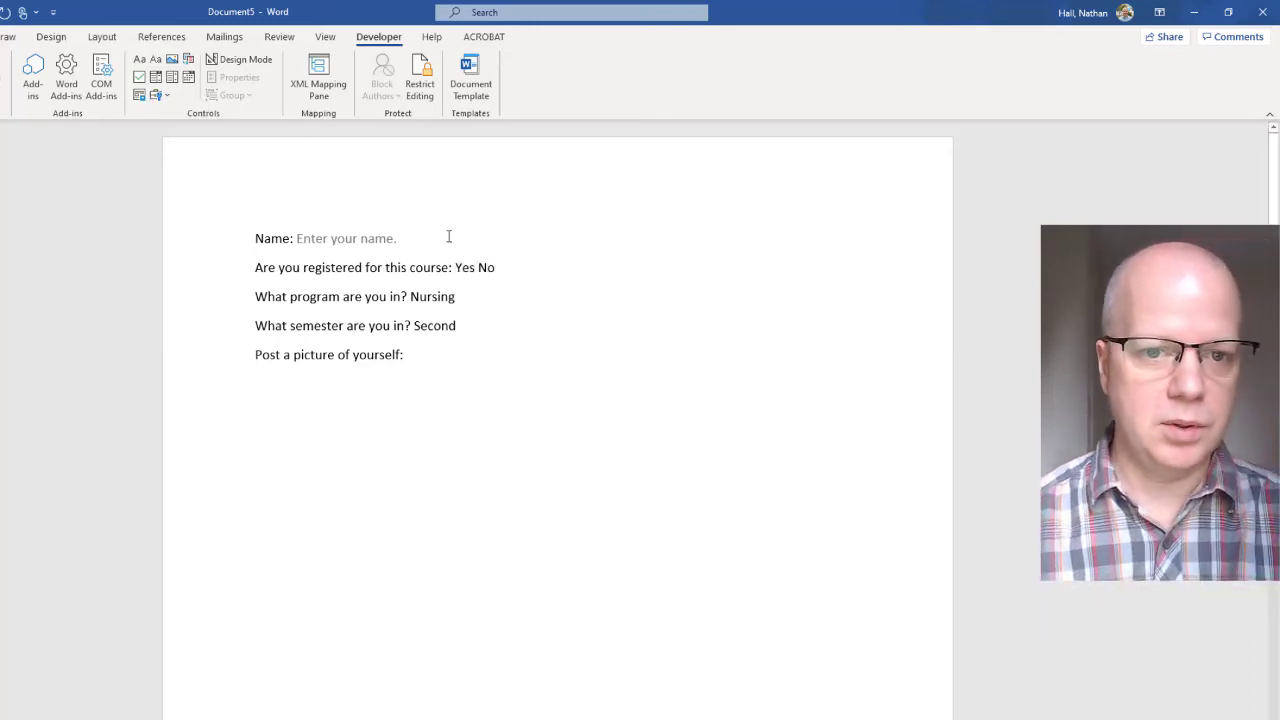
Insert check box content controls after Yes and after No in the registration question, and tick the Yes box
left_click(479, 268)
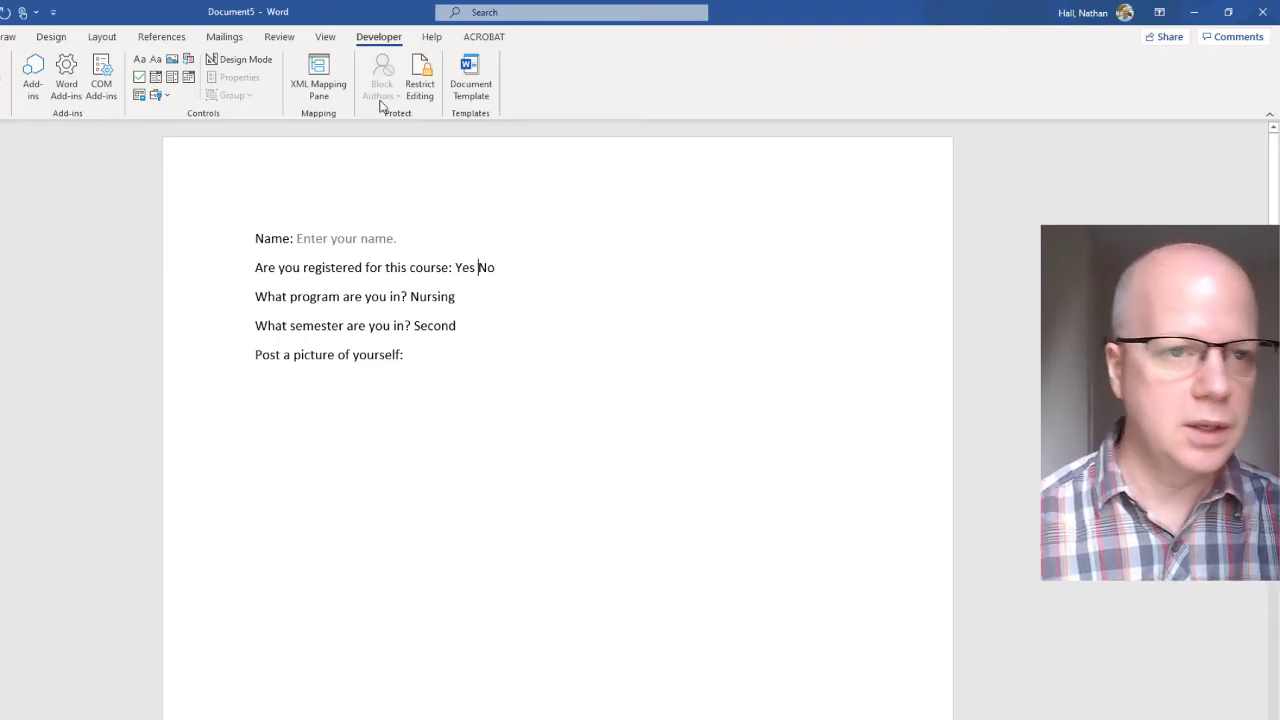
left_click(139, 79)
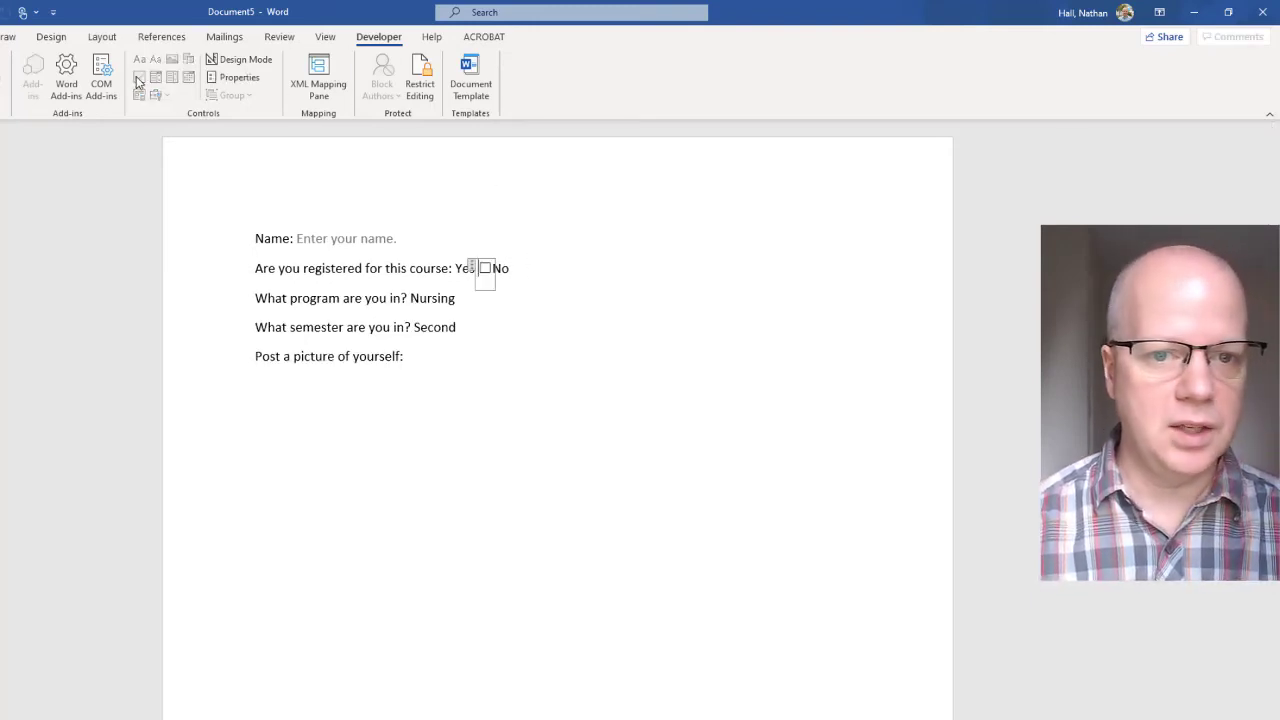
left_click(486, 270)
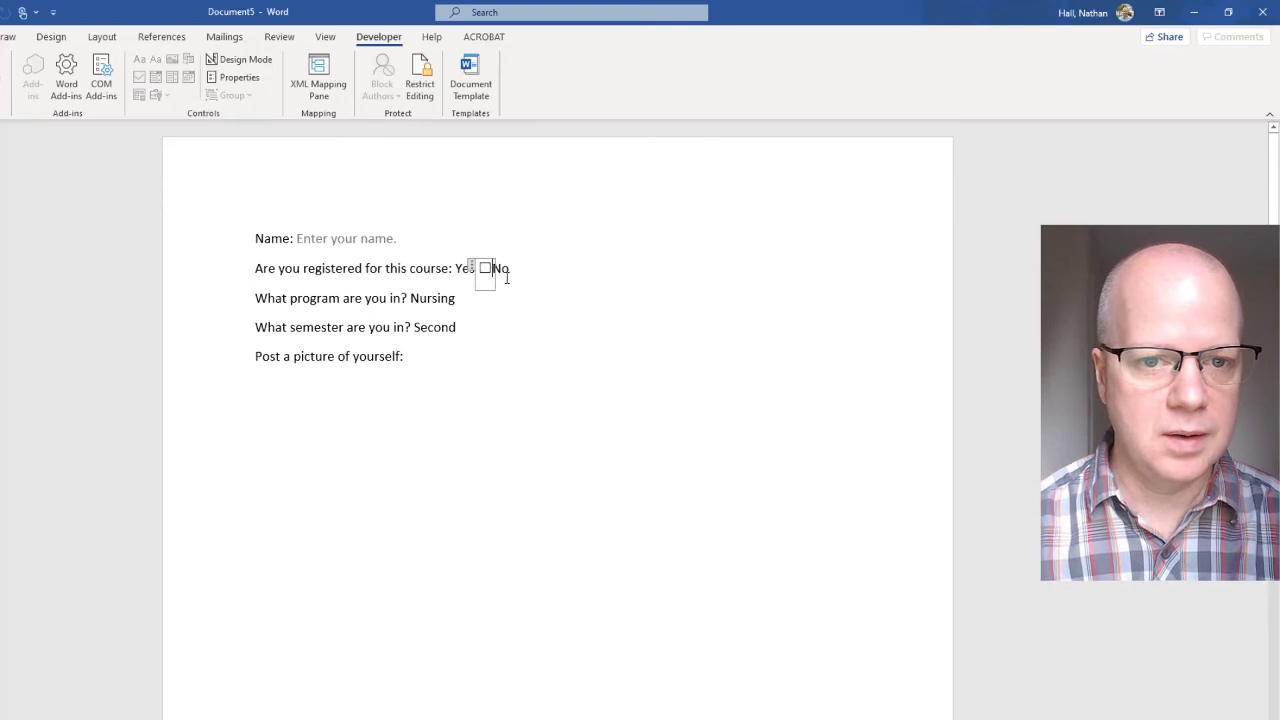
left_click(521, 273)
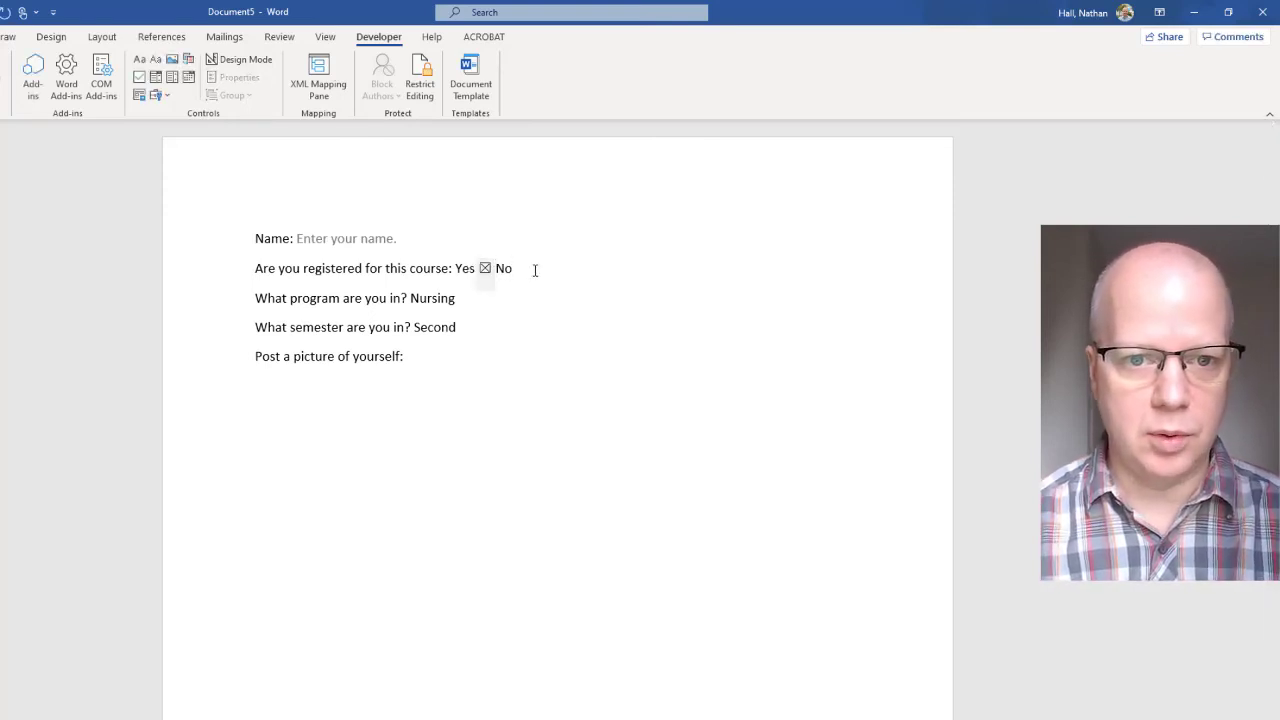
left_click(139, 77)
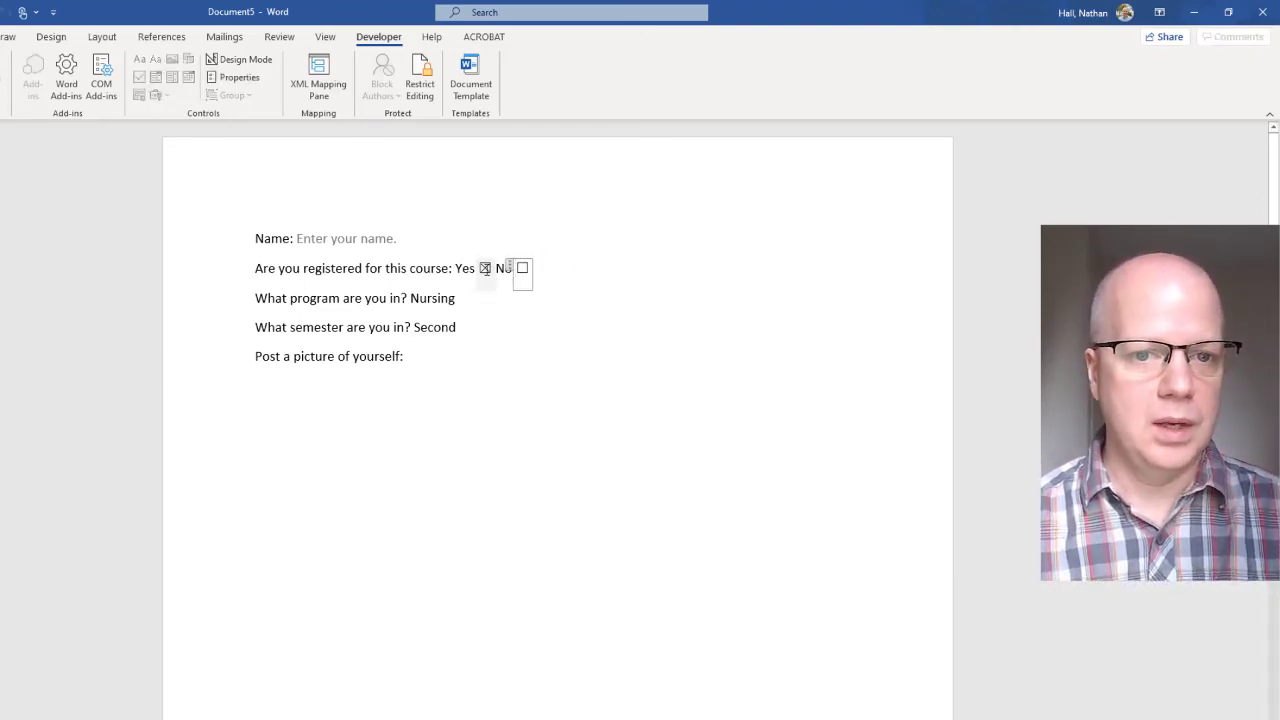
Untick the Yes box in the registration question and clear the Nursing choice from the program drop-down list
left_click(485, 268)
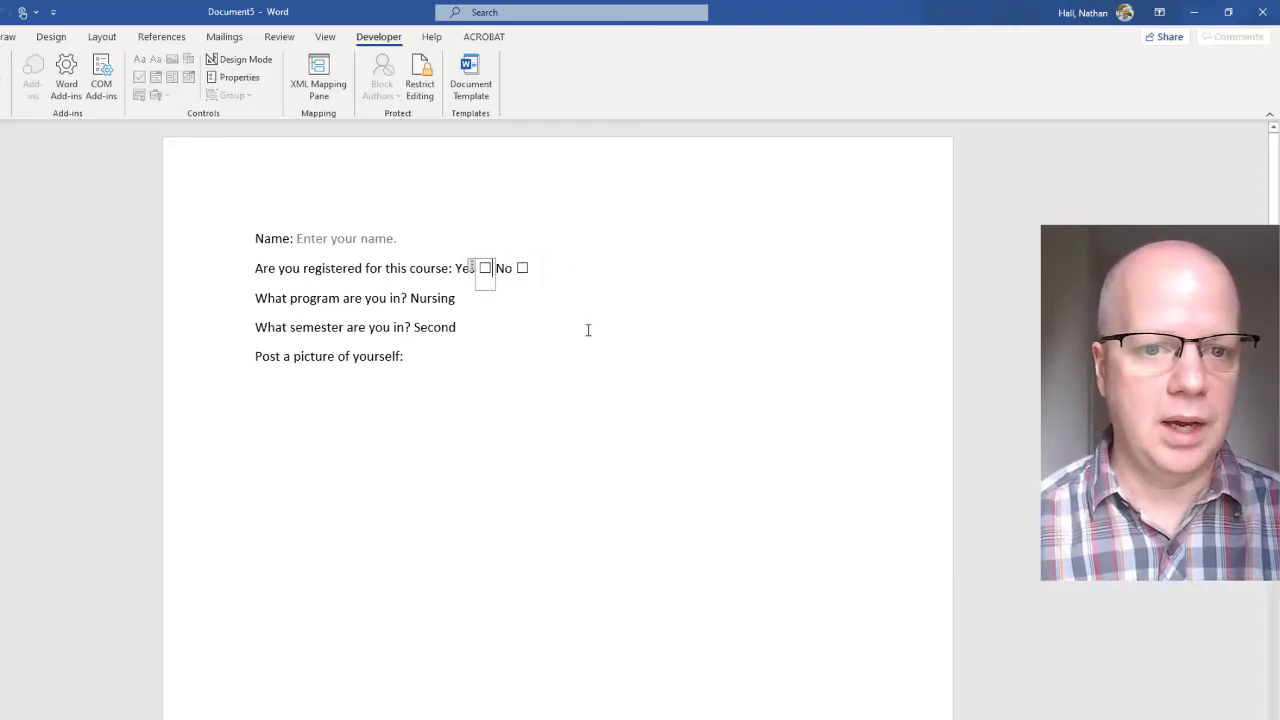
triple_click(434, 300)
left_click(434, 300)
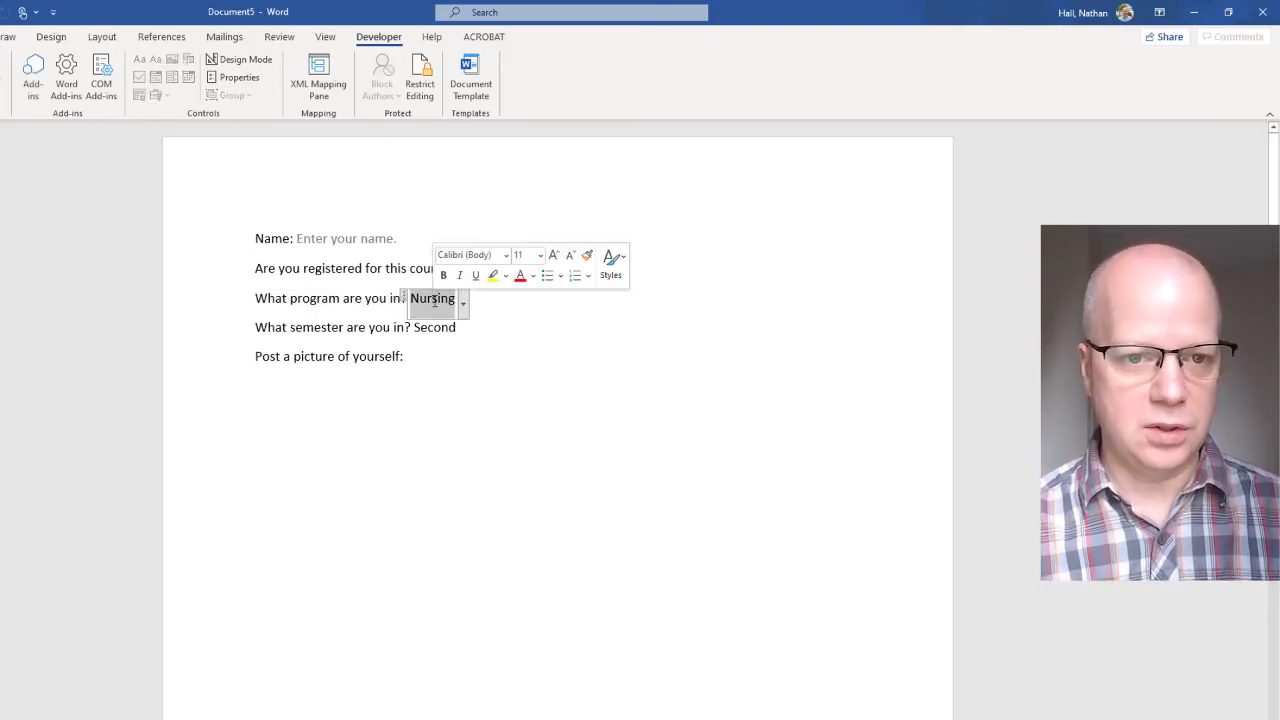
key("Delete")
Remove the picture from the picture content control below the "Post a picture of yourself:" prompt
left_click(434, 330)
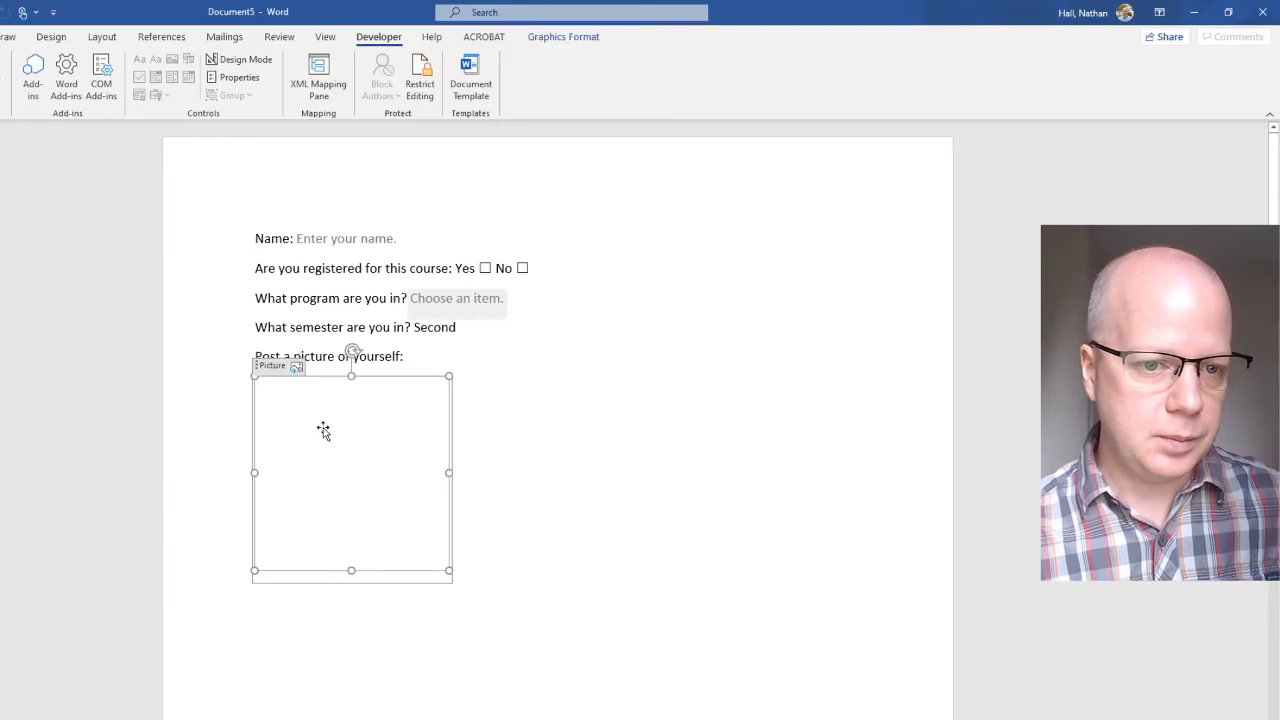
key("Delete")
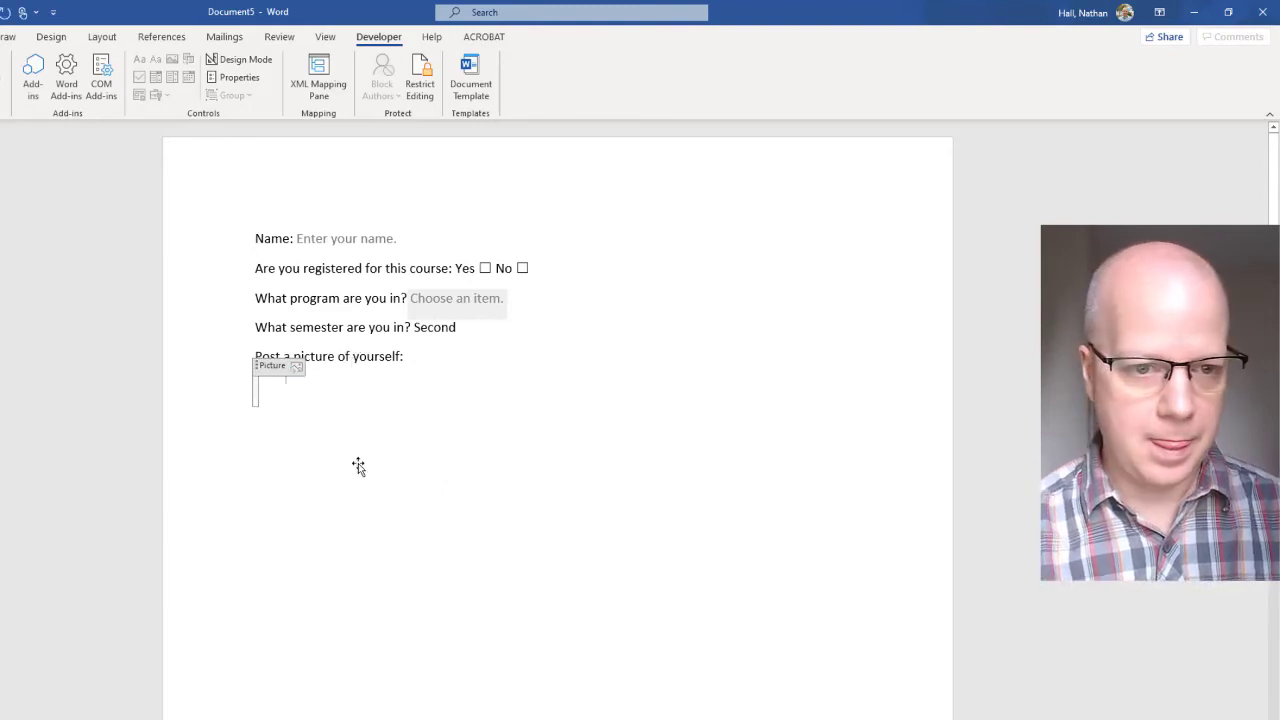
left_click(797, 486)
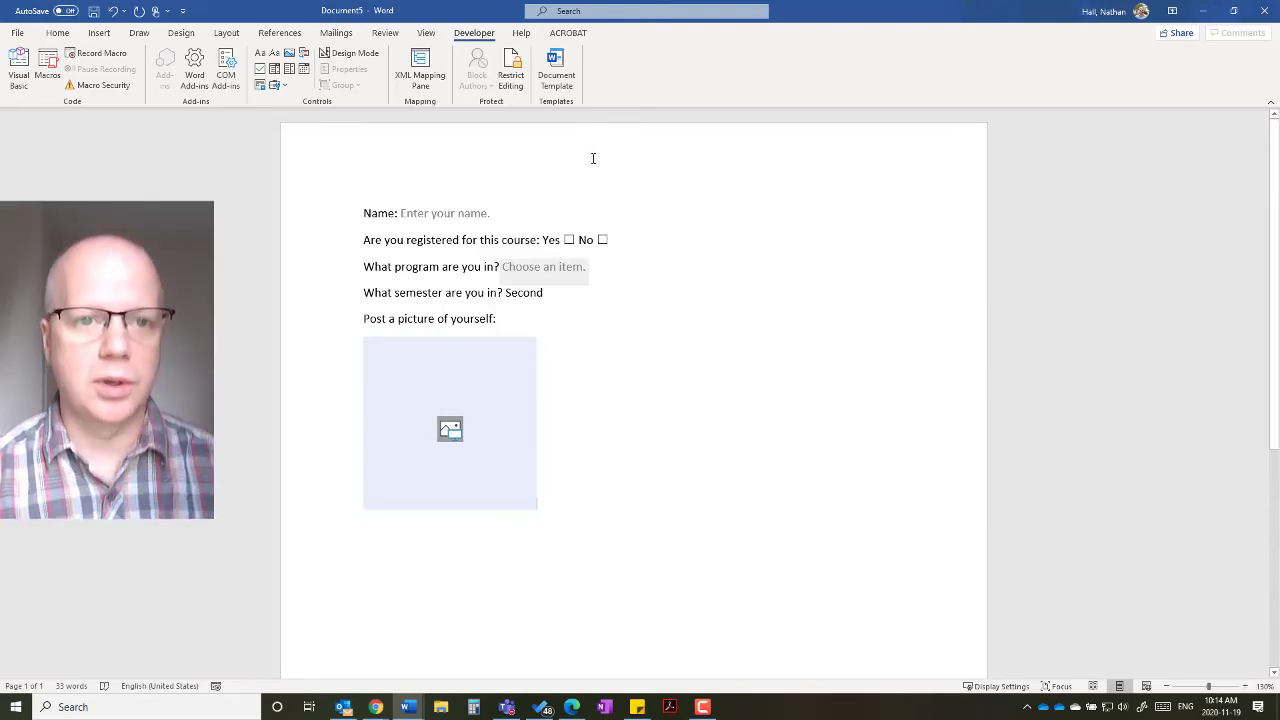
Restrict editing so that only filling in forms is allowed in the document
left_click(509, 80)
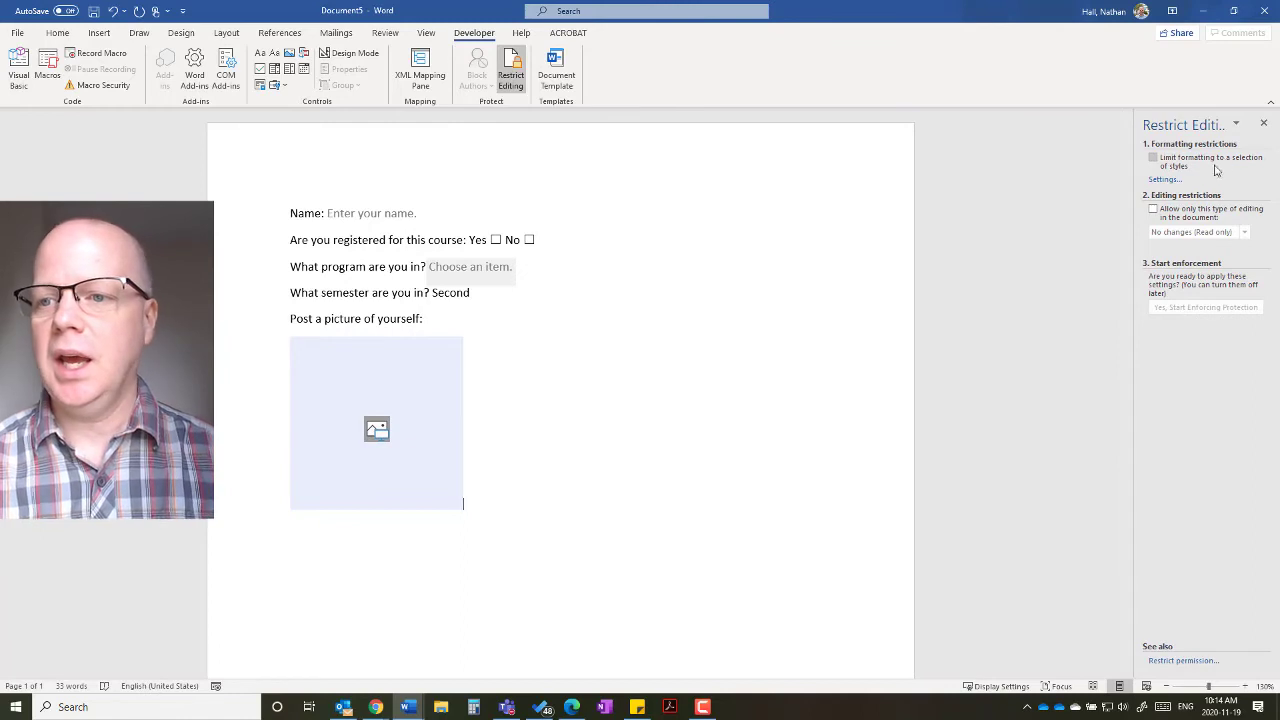
left_click(1154, 209)
left_click(1190, 232)
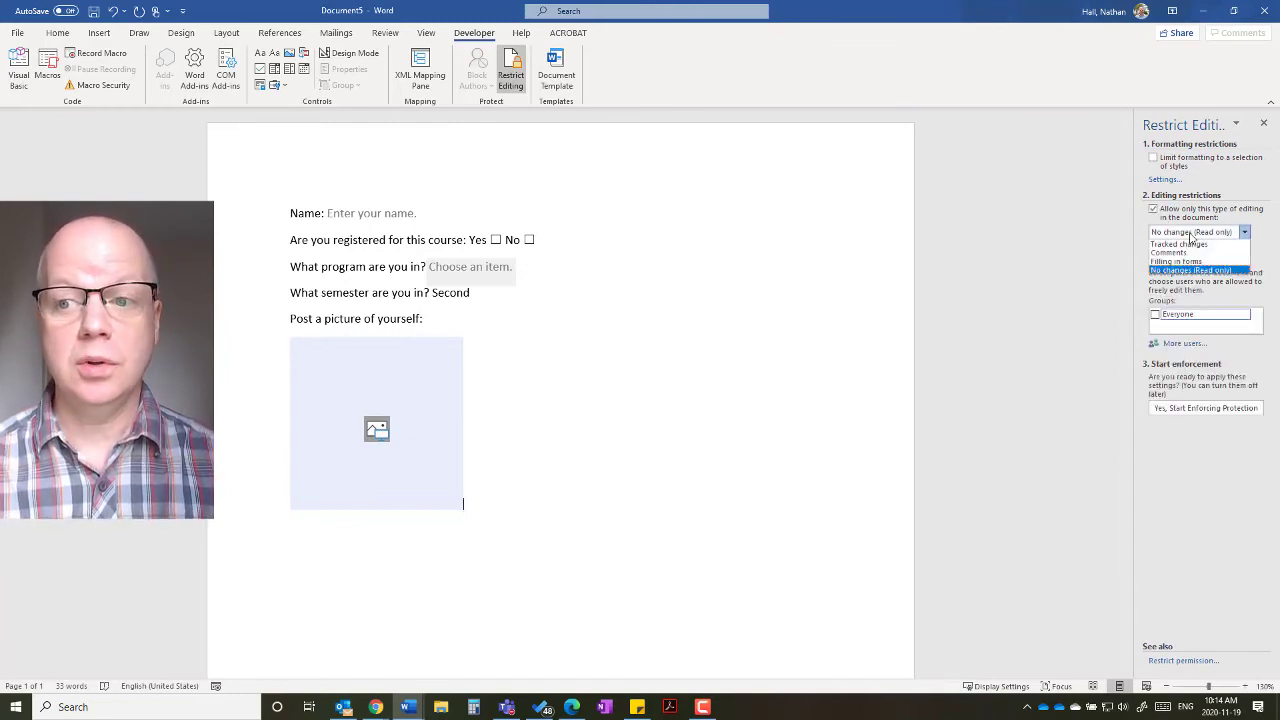
left_click(1185, 261)
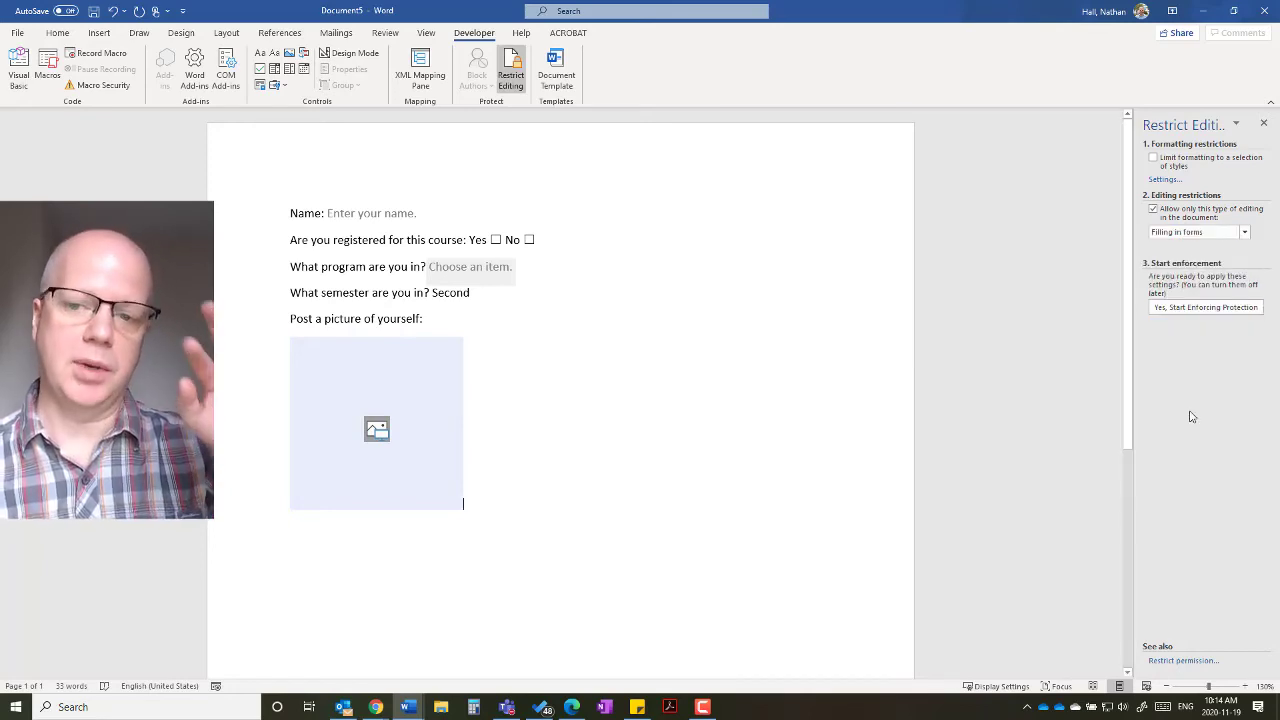
Start enforcing the document protection, entering and re-entering a protection password
left_click(1195, 310)
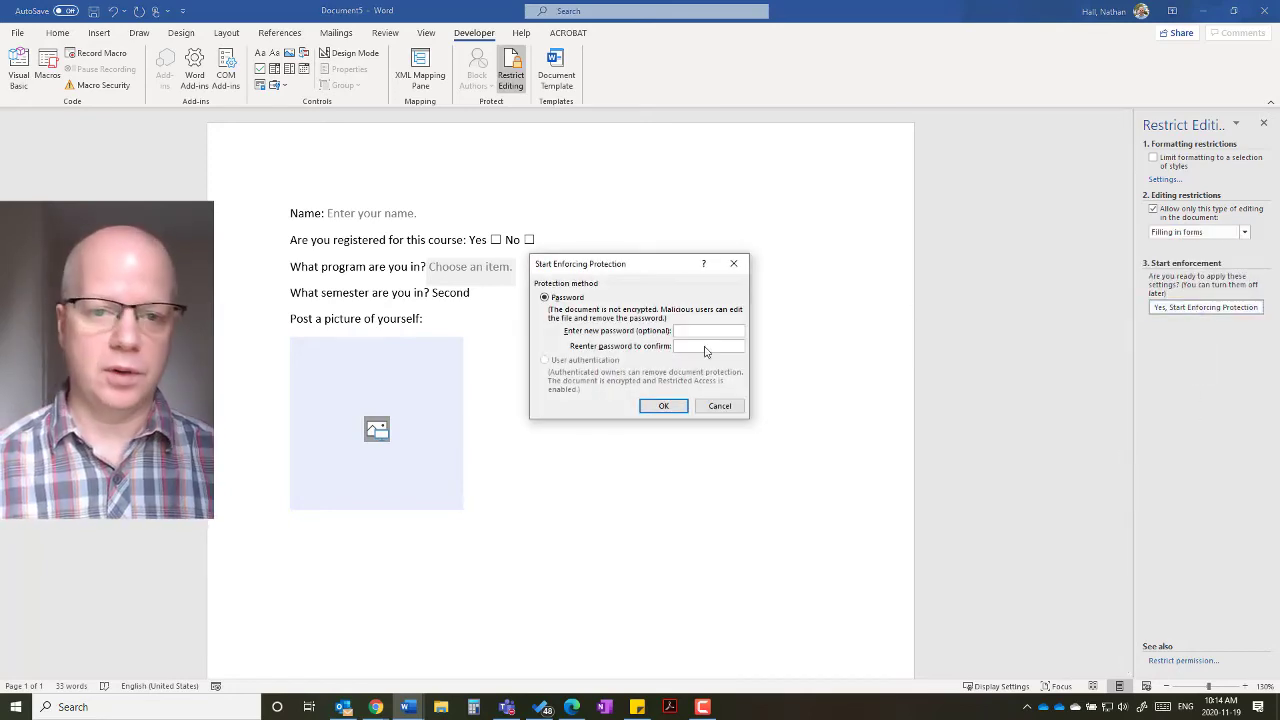
type("******")
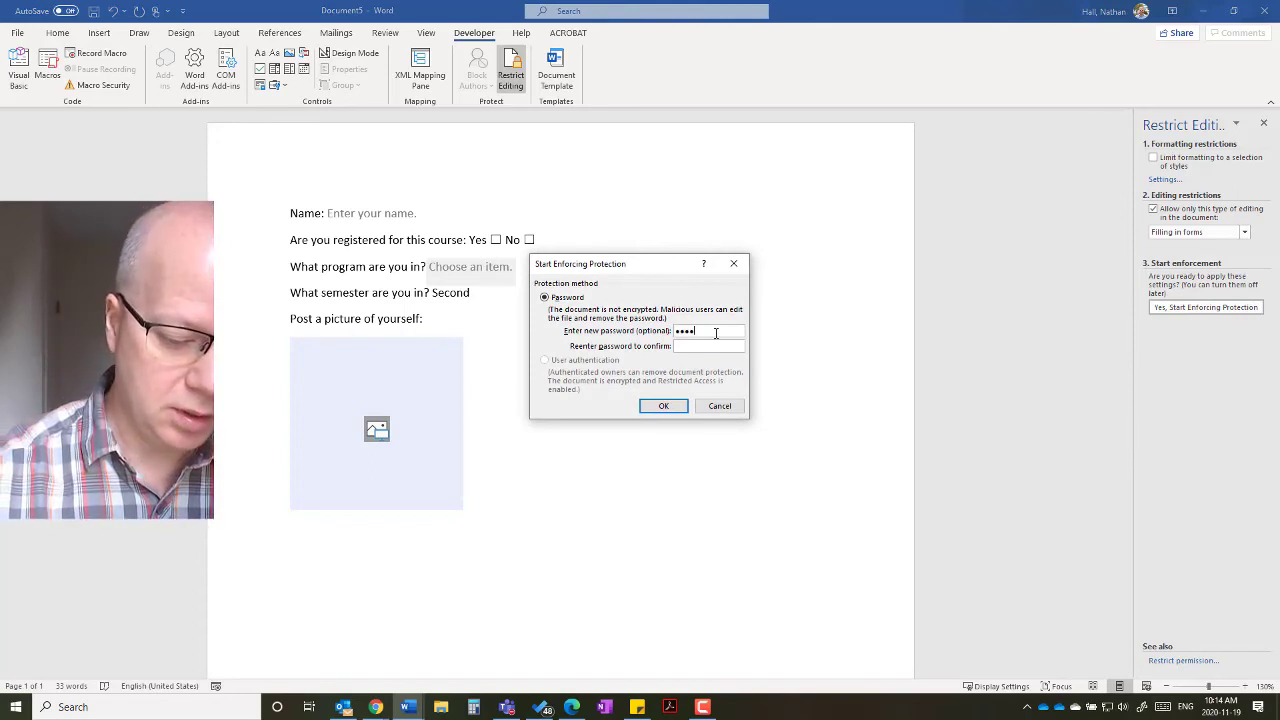
key("Tab")
type("******")
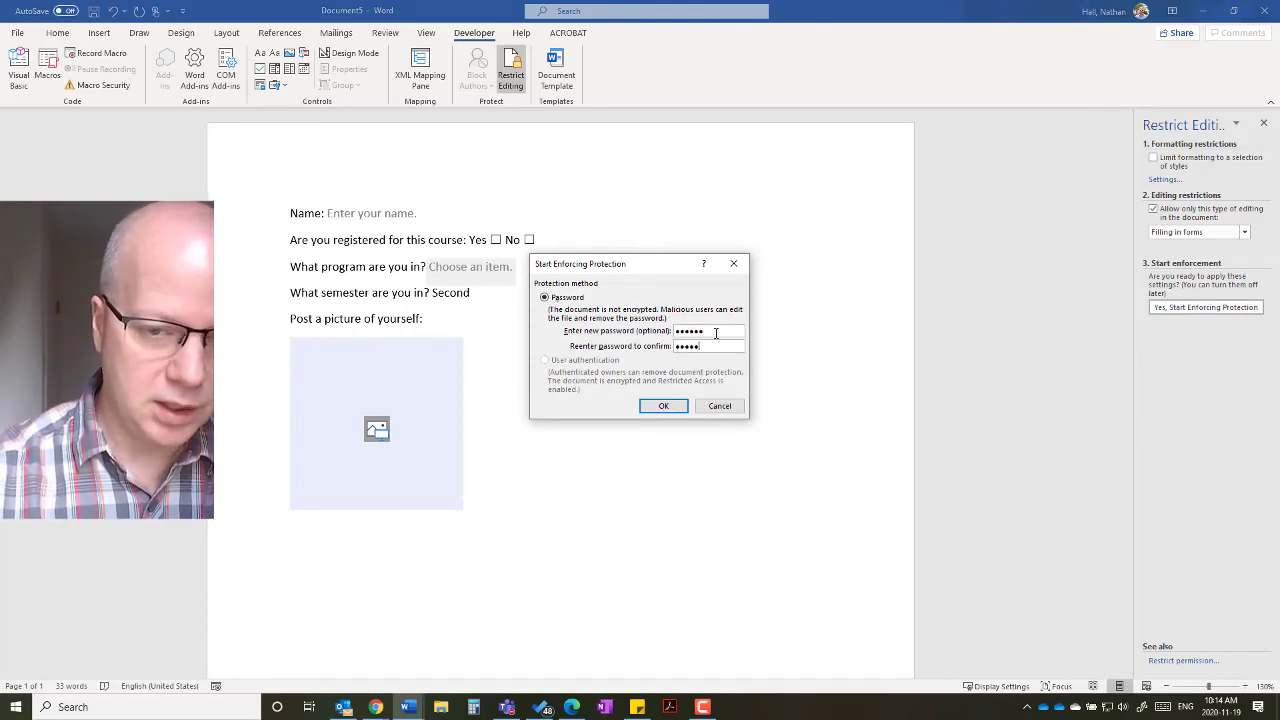
left_click(661, 406)
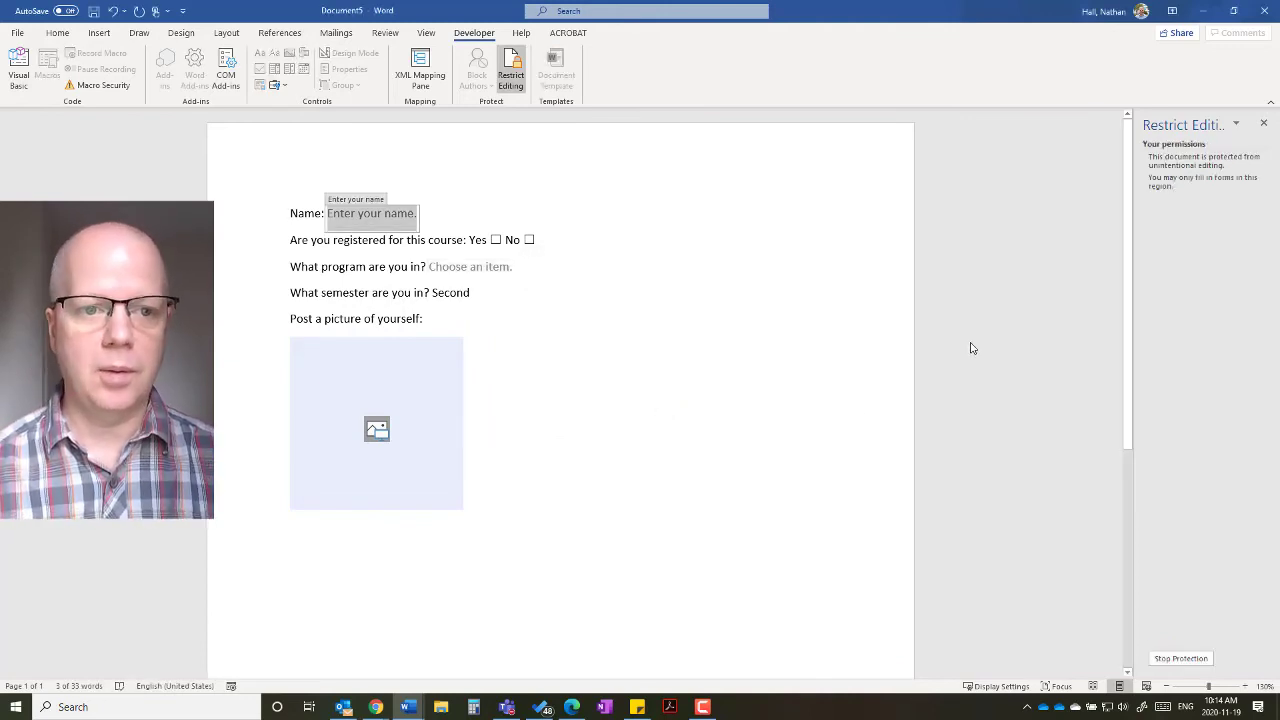
Cycle through the fields of the protected form to check which parts can be reached
key("Tab")
key("Tab")
key("Tab")
key("Tab")
key("Tab")
key("Tab")
key("Tab")
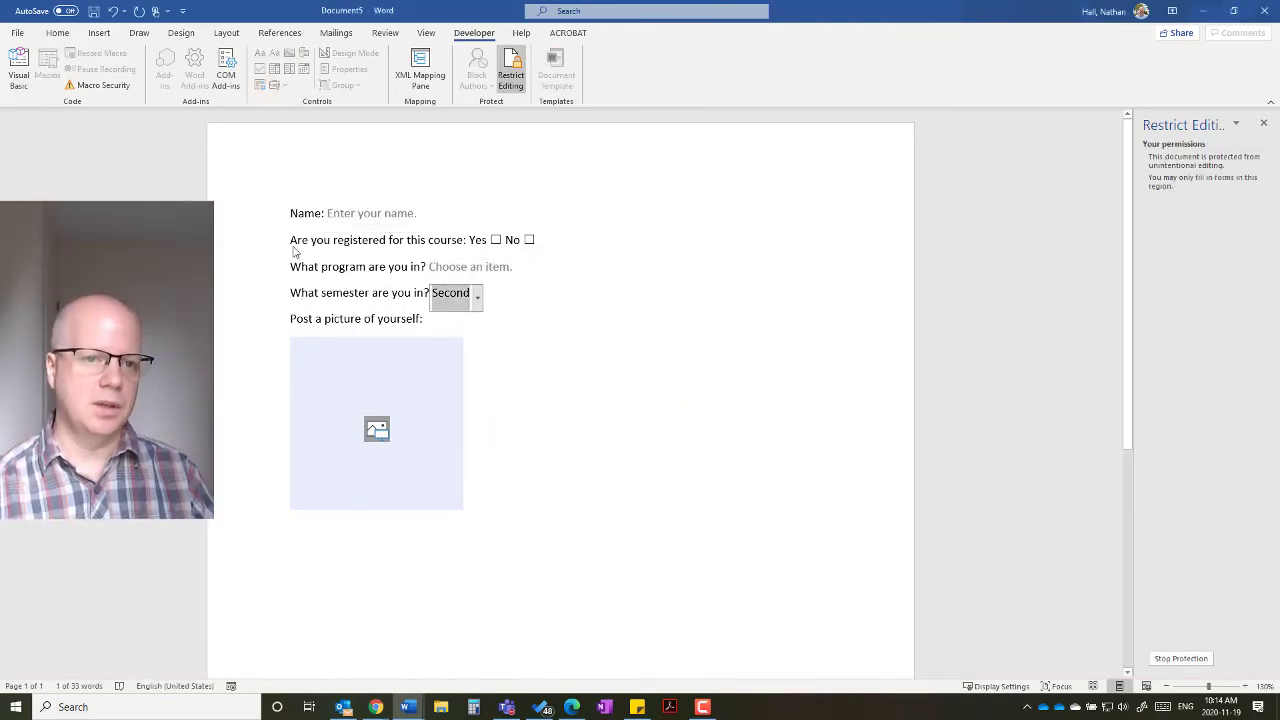
key("Tab")
key("Tab")
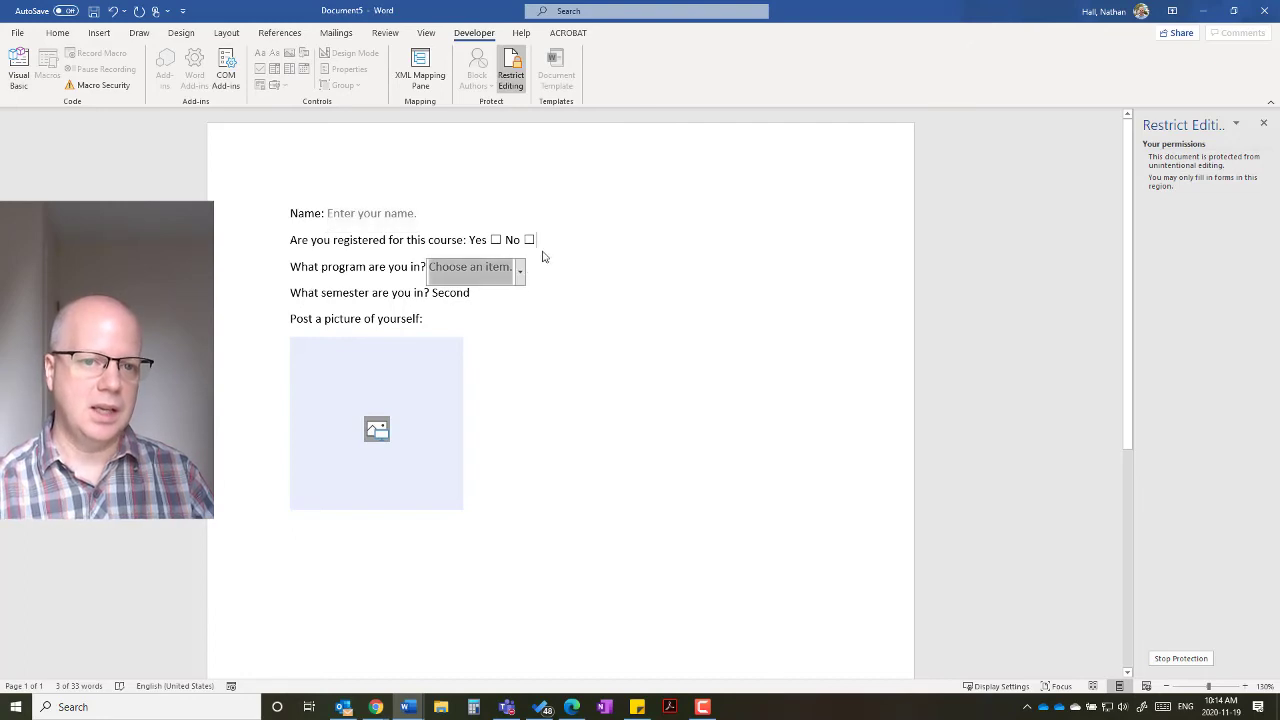
Reset the semester drop-down list to "Choose an item." in the protected form
left_click(466, 295)
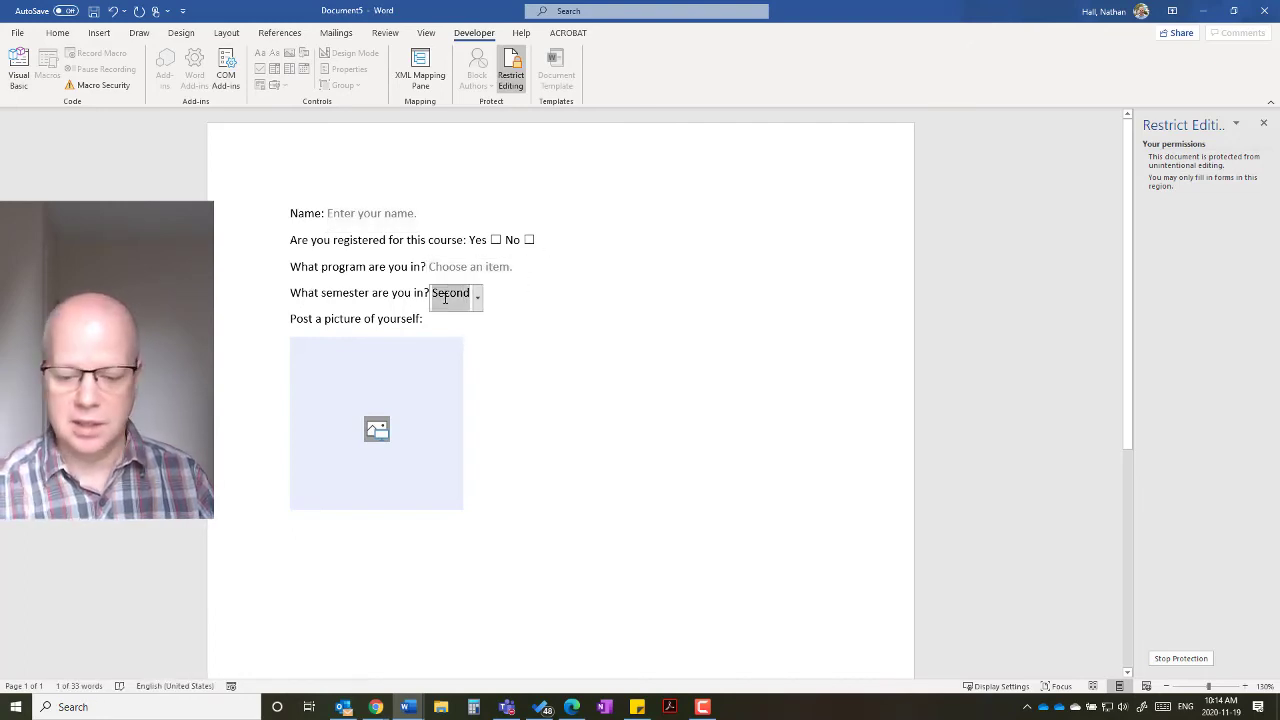
key("Delete")
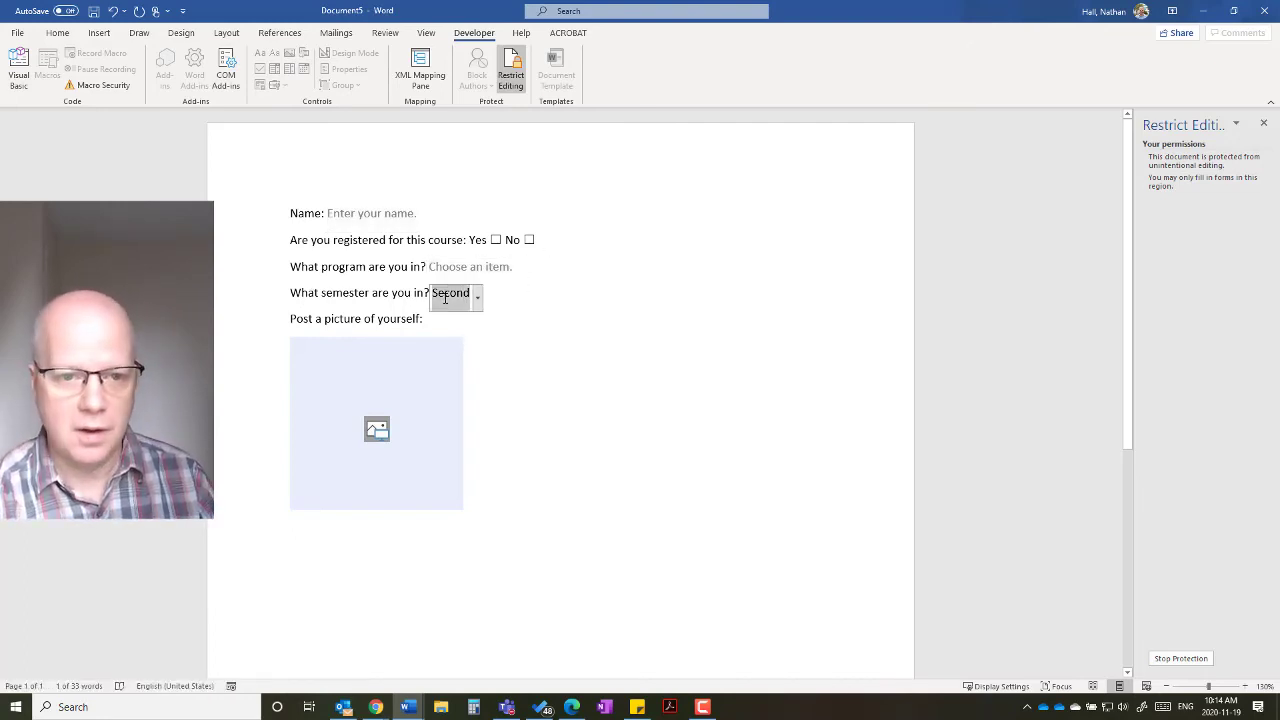
left_click(476, 299)
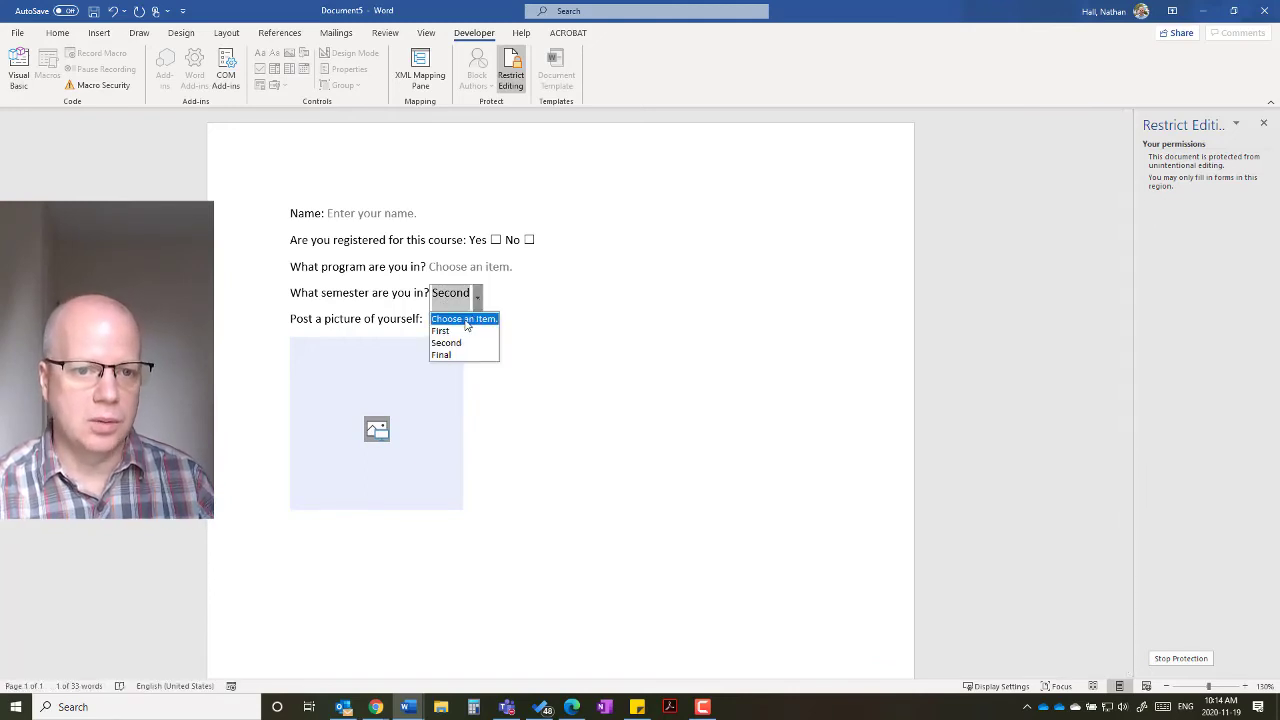
left_click(462, 317)
key("Tab")
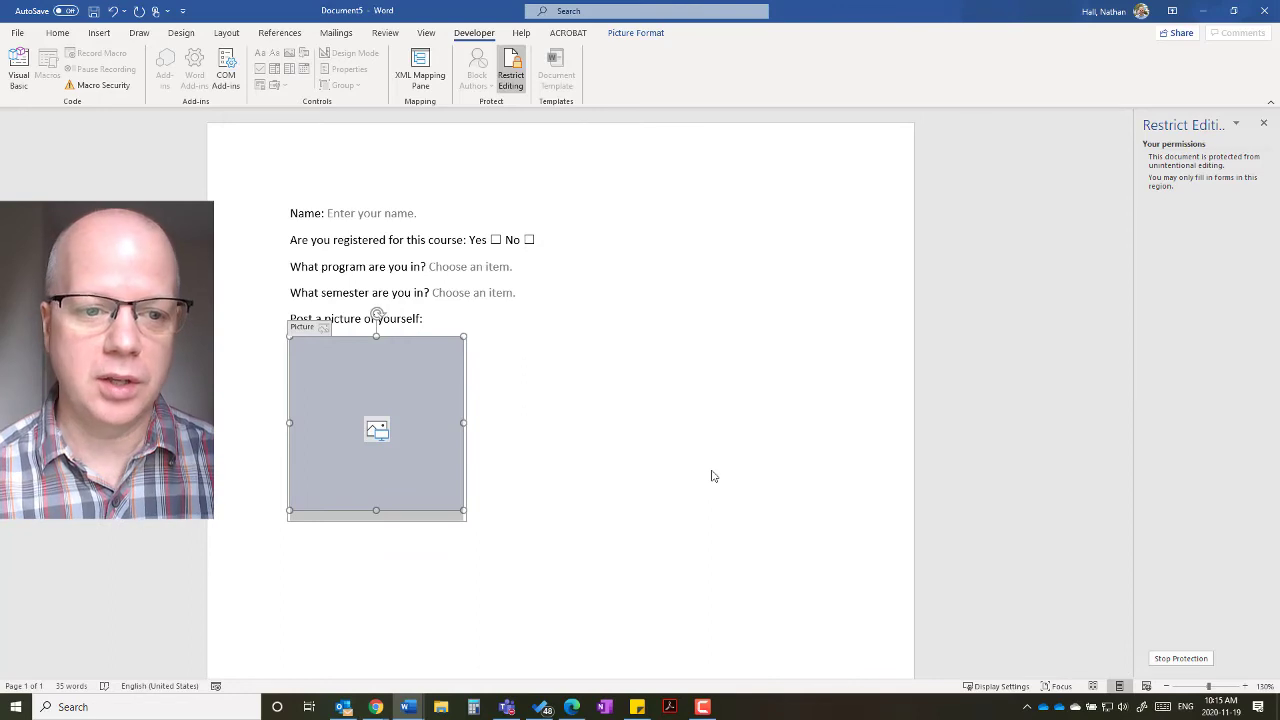
Choose Second as the answer in the semester drop-down list
left_click(463, 293)
left_click(521, 300)
left_click(457, 340)
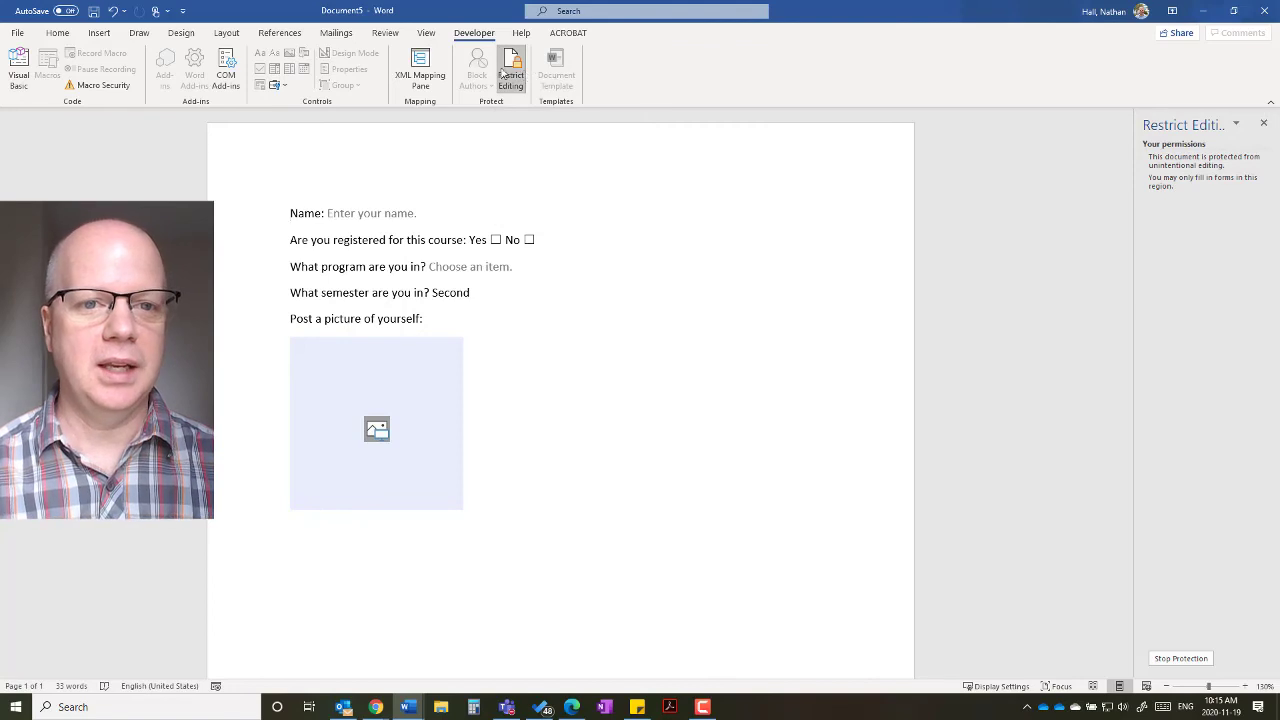
Stop the document protection by entering the protection password
left_click(510, 72)
left_click(510, 72)
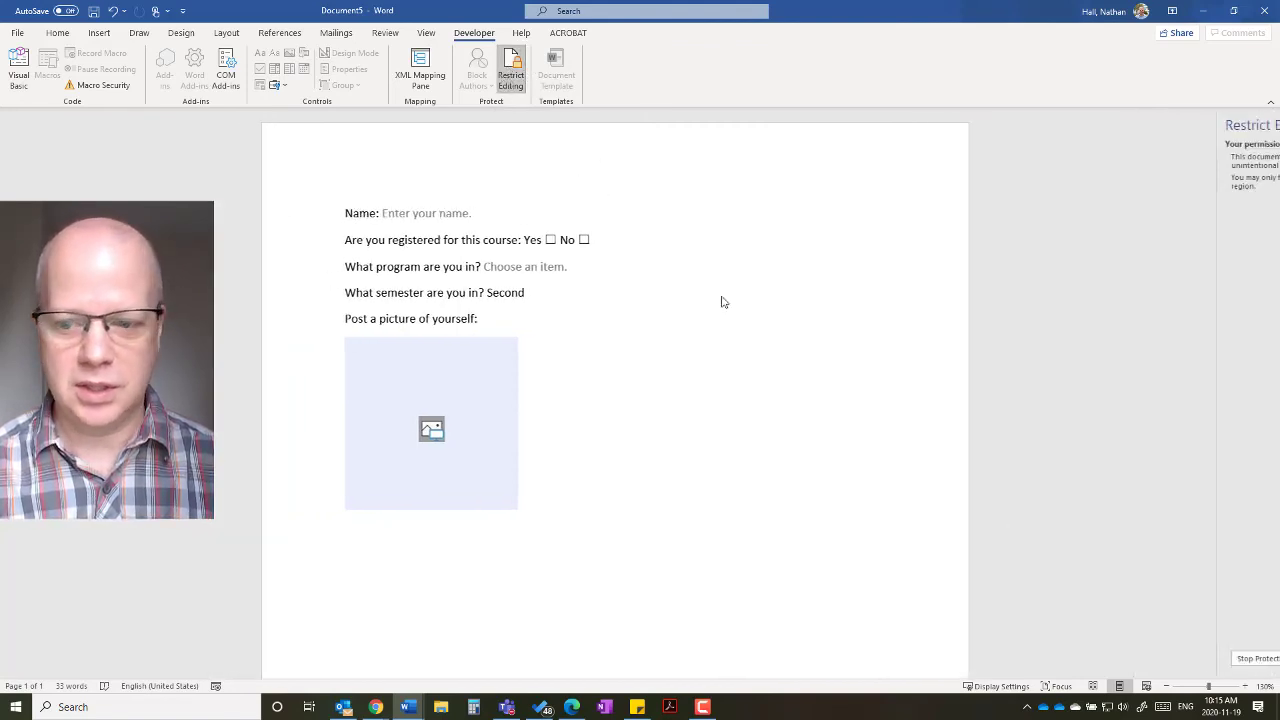
left_click(1181, 658)
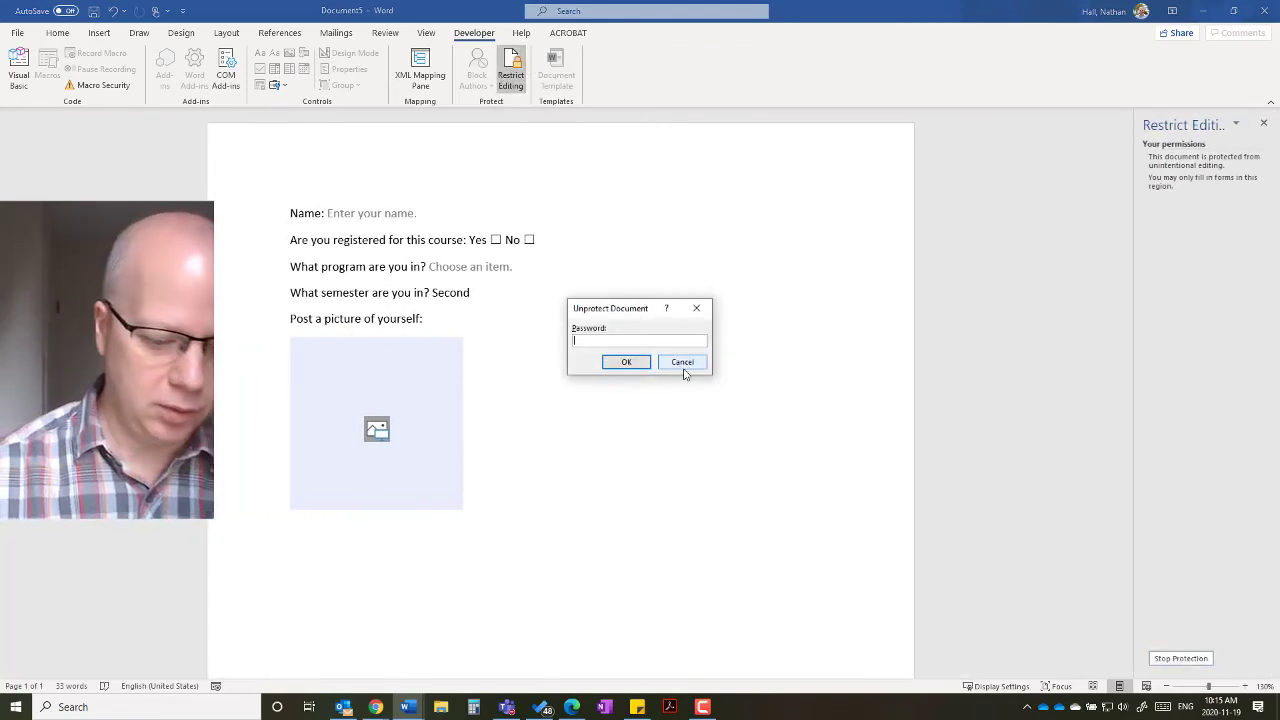
key("Return")
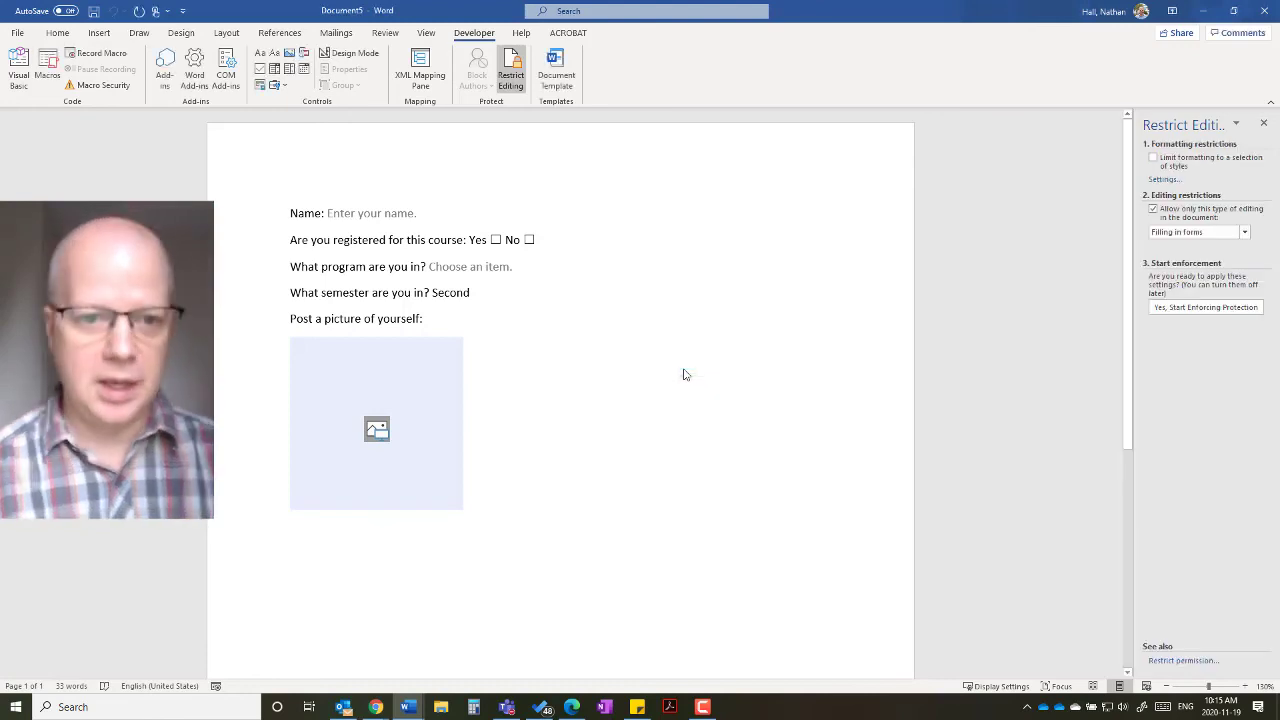
left_click(426, 32)
left_click(382, 33)
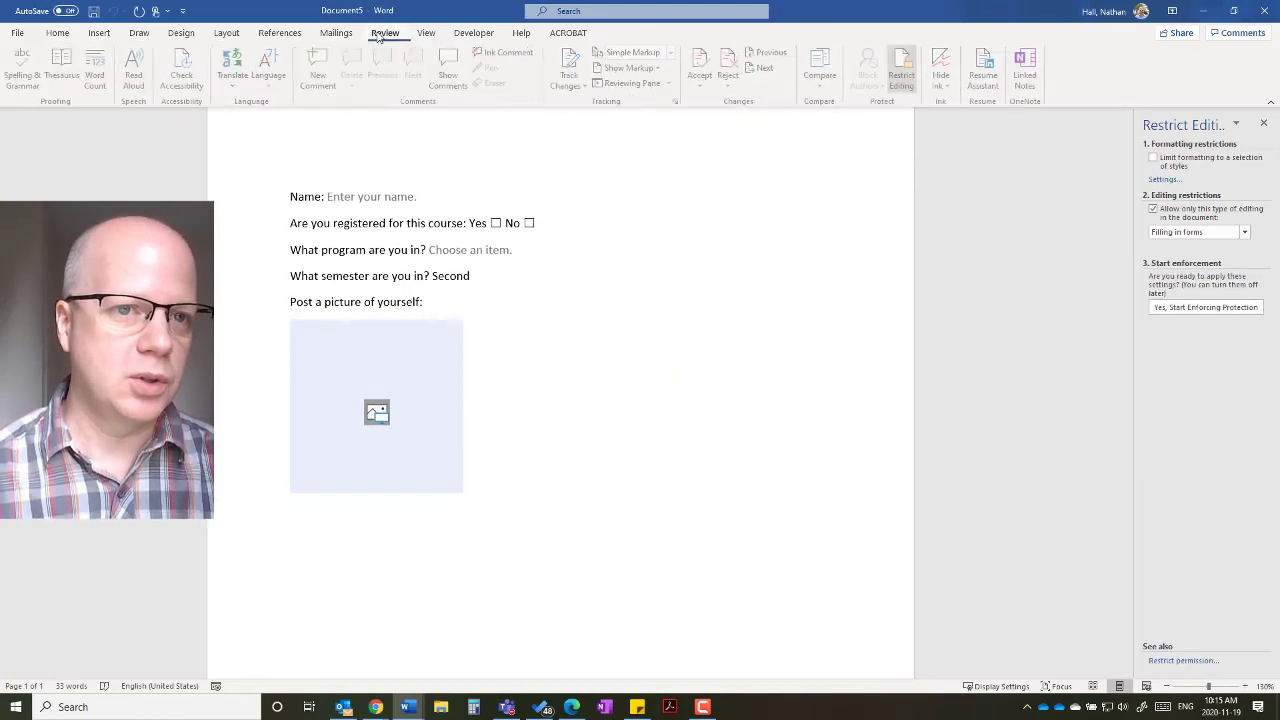